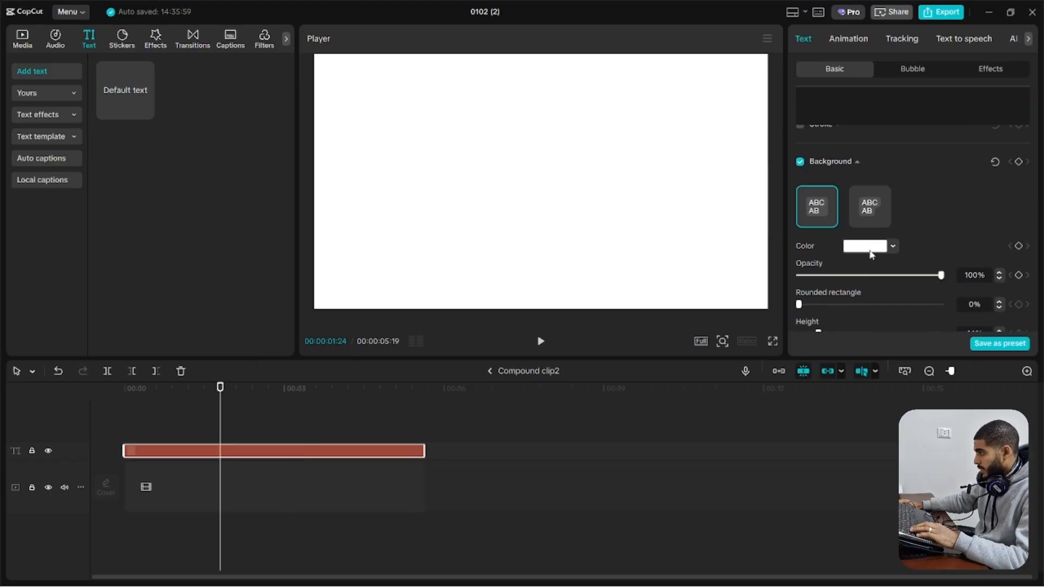
Change the text background color in Compound clip2 from white to grey and return to the main timeline
click(871, 255)
drag(840, 338, 803, 309)
click(536, 371)
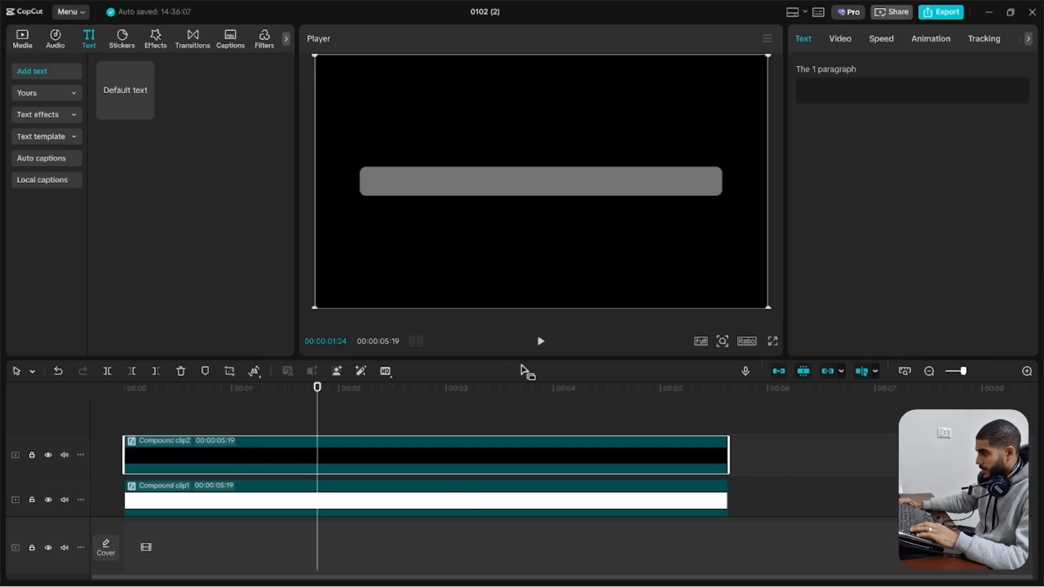
Wrap the grey bar clip in a new compound clip
click(340, 431)
click(342, 449)
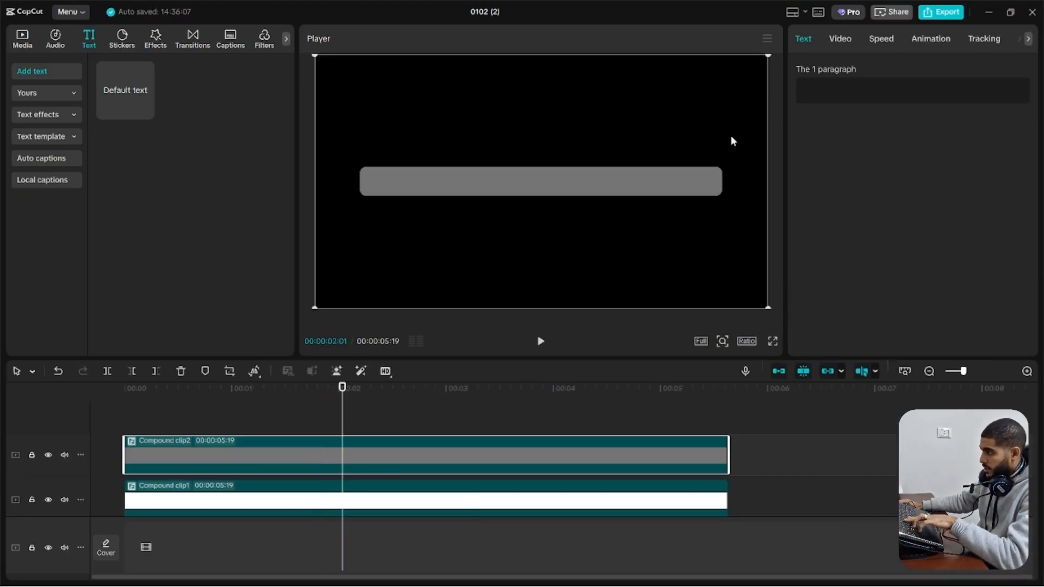
click(840, 39)
key(alt+g)
Apply a Split mask to the grey bar, turned diagonally and strongly feathered, so grey fades into the white bar toward the right
click(799, 100)
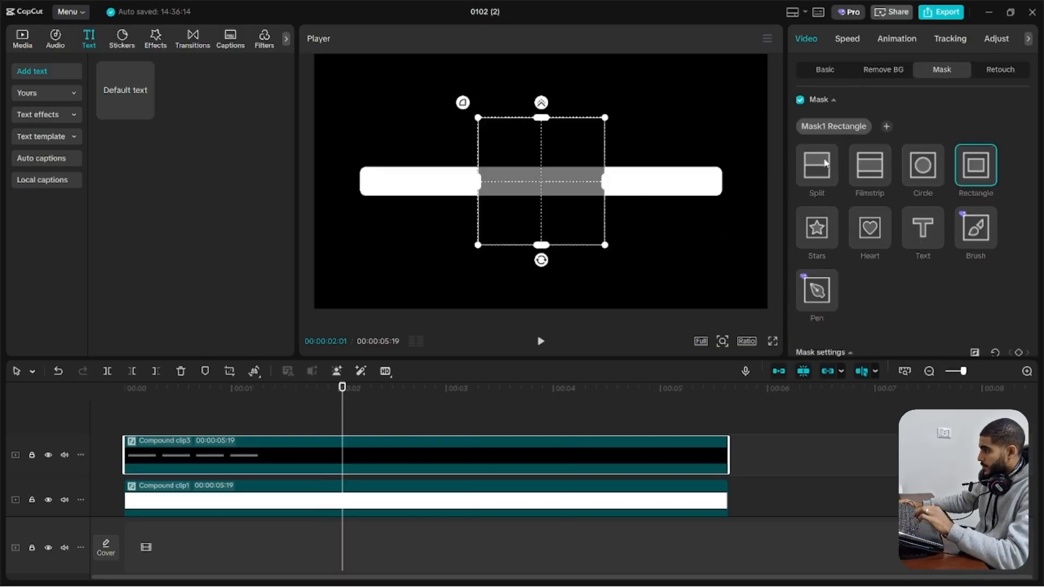
click(825, 163)
drag(541, 197, 611, 154)
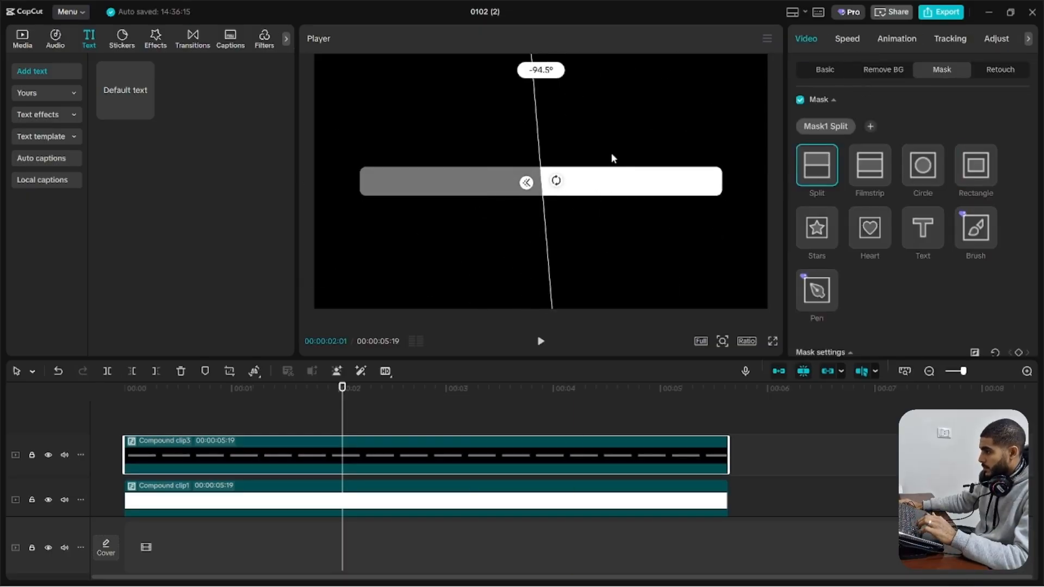
drag(545, 218, 523, 182)
drag(567, 229, 547, 224)
mouse_move(572, 175)
mouse_down()
mouse_move(569, 205)
mouse_move(568, 168)
mouse_up()
drag(565, 212, 581, 223)
drag(540, 213, 537, 216)
click(335, 418)
Duplicate the white bar's compound clip onto a track above the others and open the copy for editing
scroll(170, 461, down, 2)
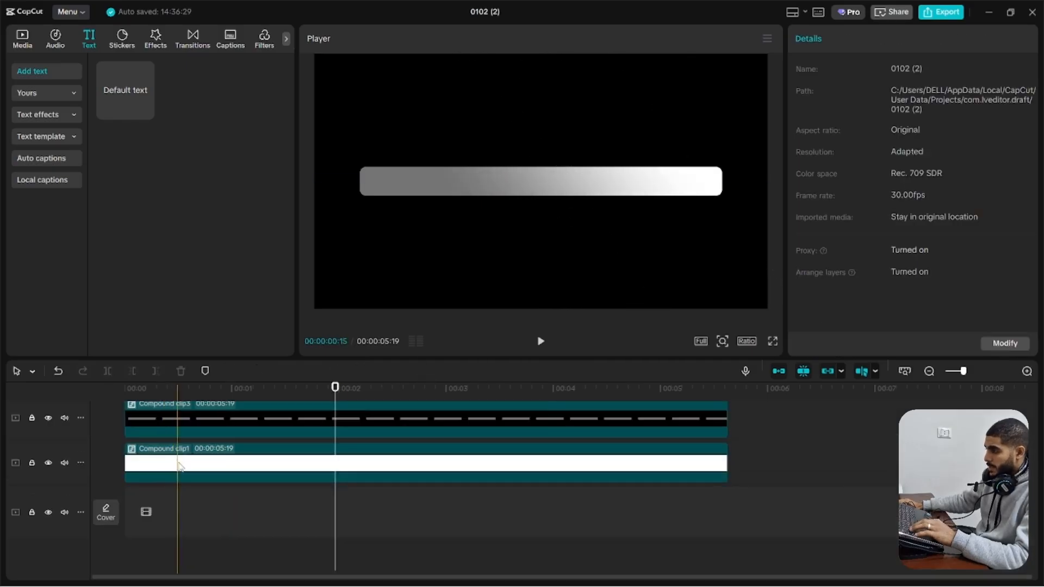
drag(180, 473, 168, 422)
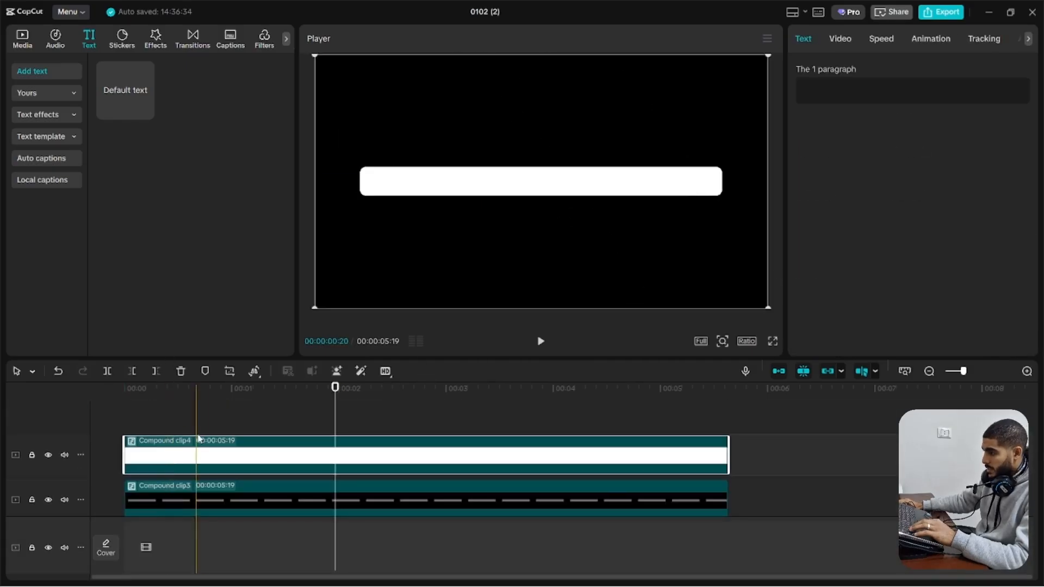
double_click(205, 453)
Set the text background color inside Compound clip4 to orange-red and return to the main timeline
click(407, 453)
scroll(877, 188, down, 10)
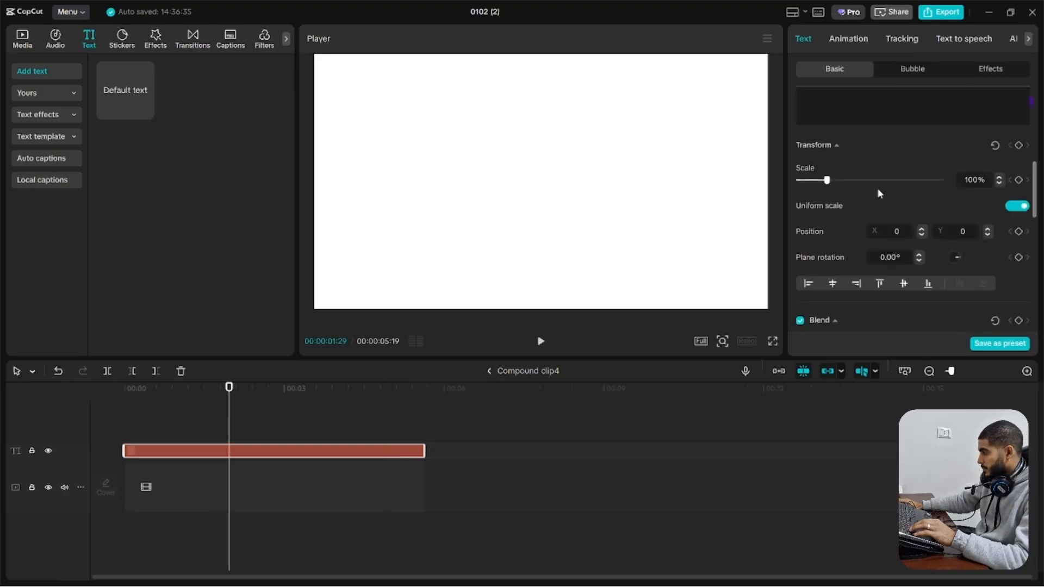
scroll(876, 218, down, 1)
click(867, 186)
click(800, 198)
click(862, 184)
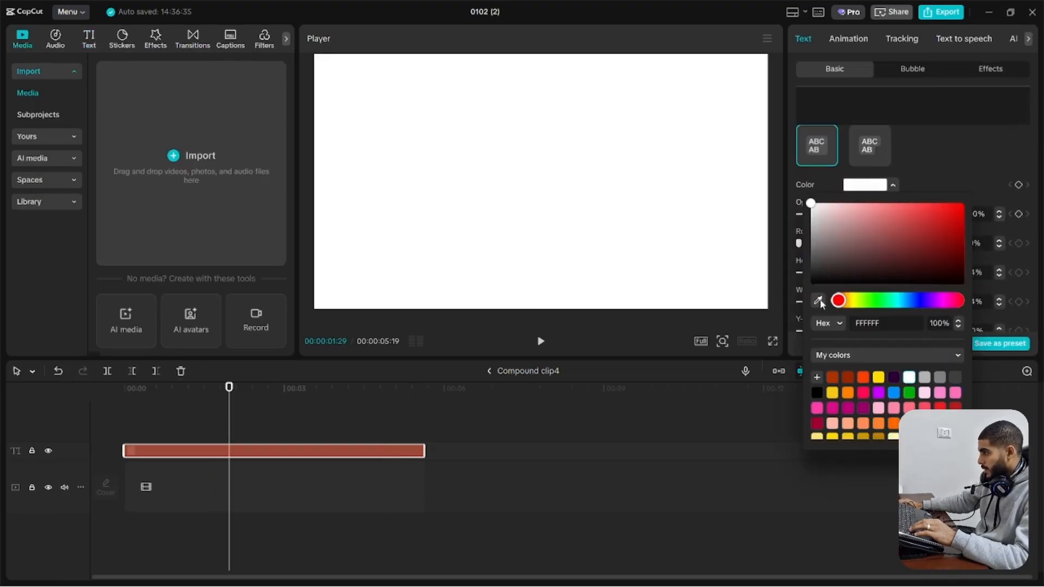
click(820, 301)
click(863, 380)
click(516, 376)
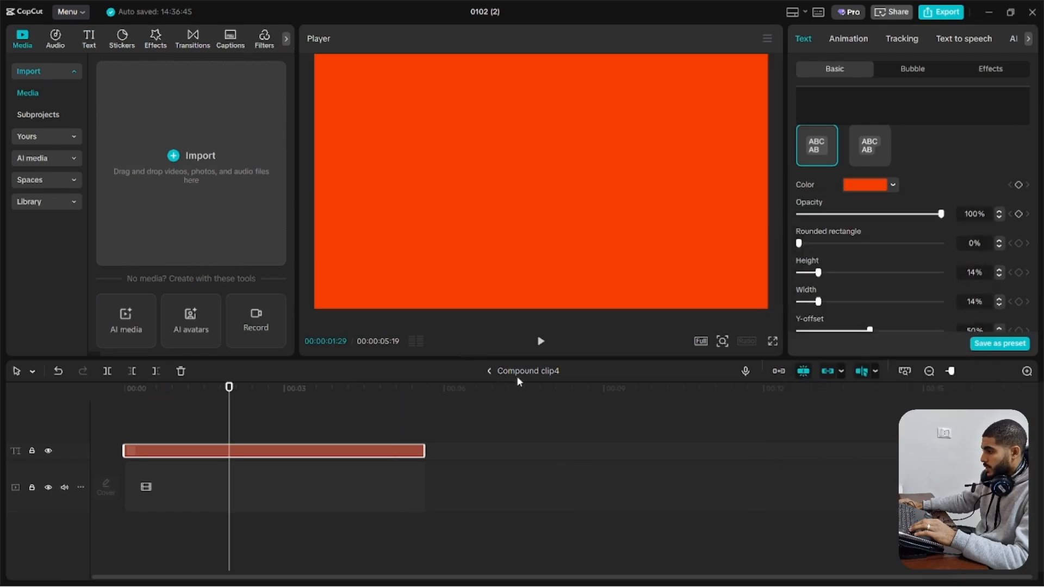
click(489, 372)
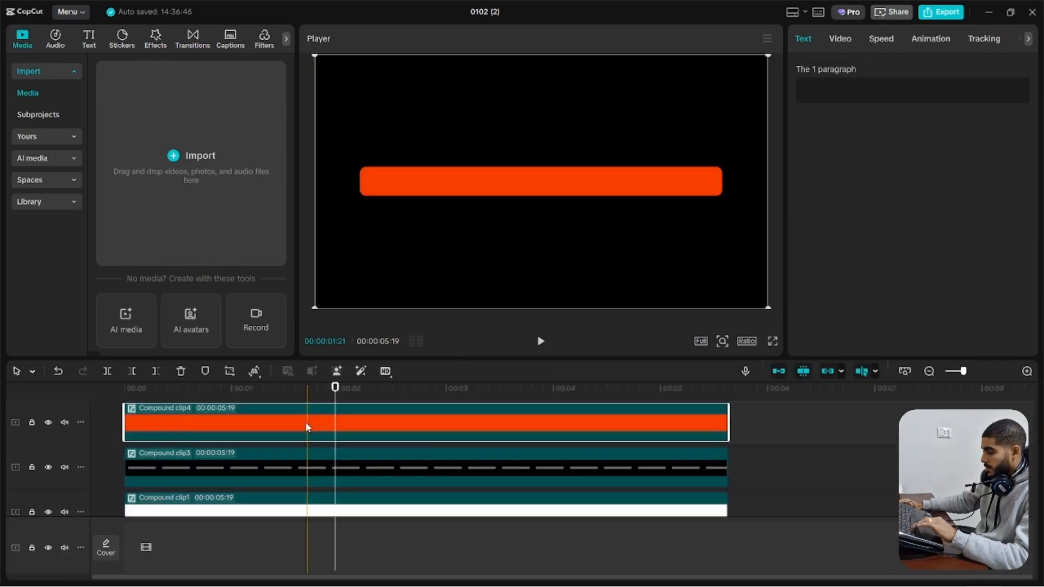
Nest the orange bar in a new compound clip and add a Split mask rotated to -90° with feather 20
key(alt+g)
scroll(288, 434, up, 2)
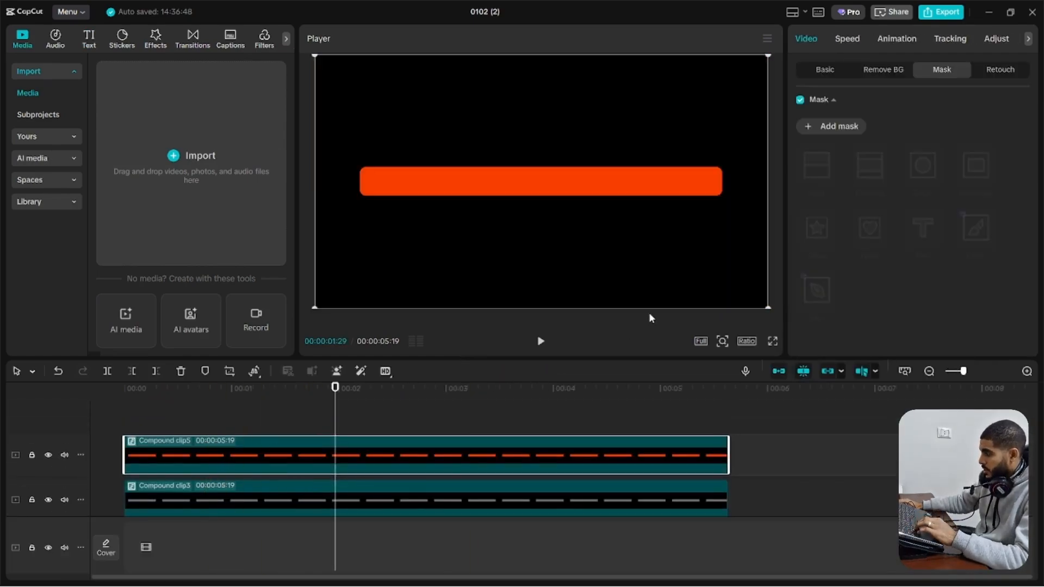
click(820, 126)
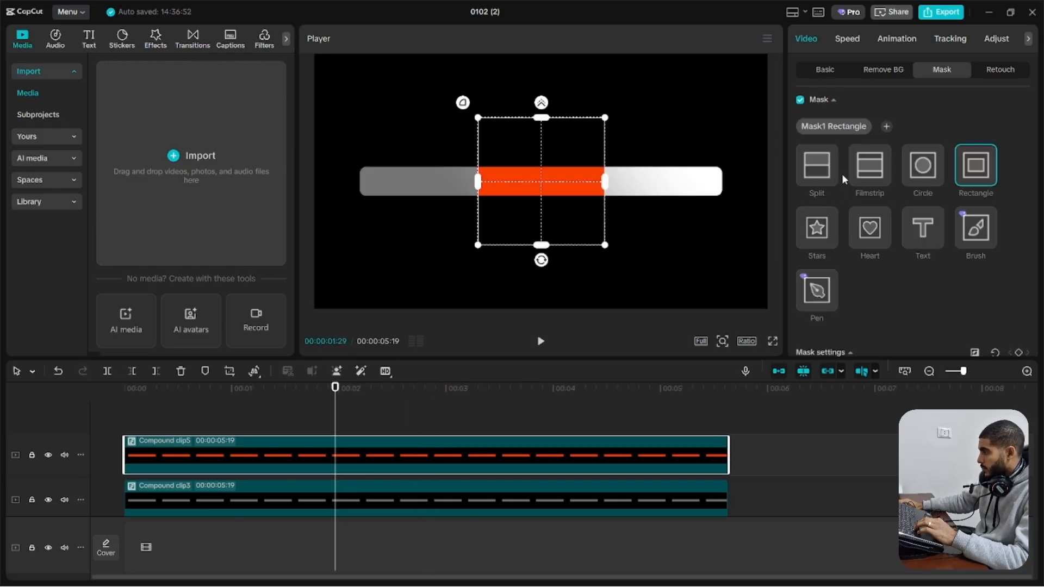
click(816, 165)
drag(541, 194, 596, 177)
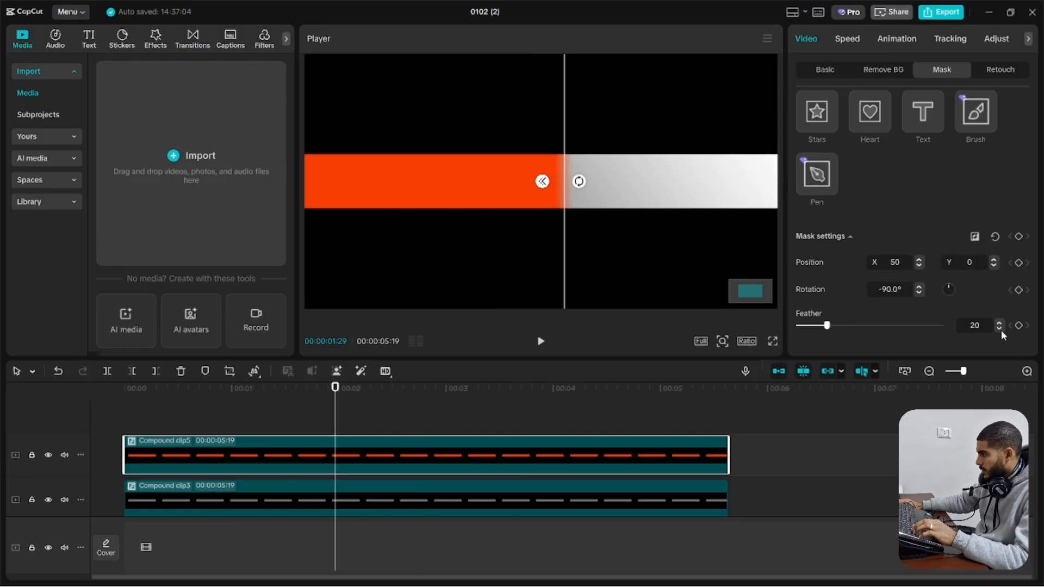
scroll(549, 253, down, 5)
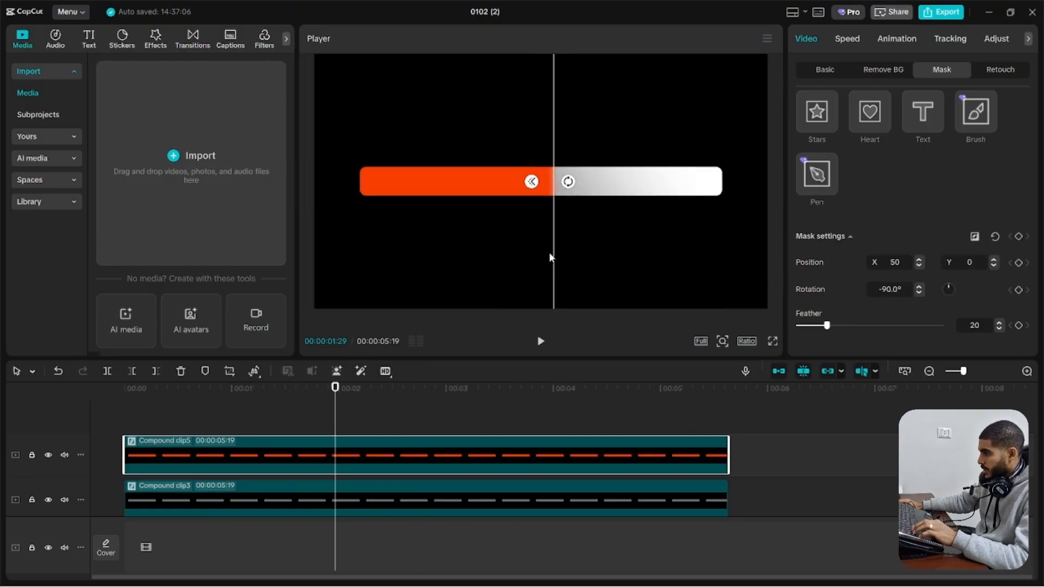
At the start of the timeline, move the orange bar's Split mask past its left end, about X -810, and keyframe the mask settings
drag(340, 412, 1, 433)
click(158, 455)
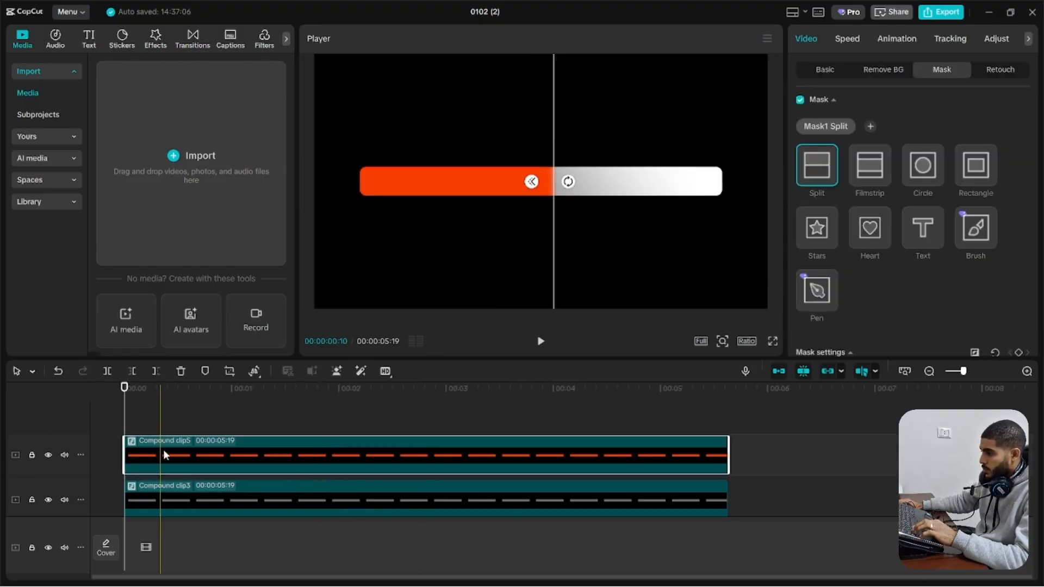
drag(590, 250, 364, 245)
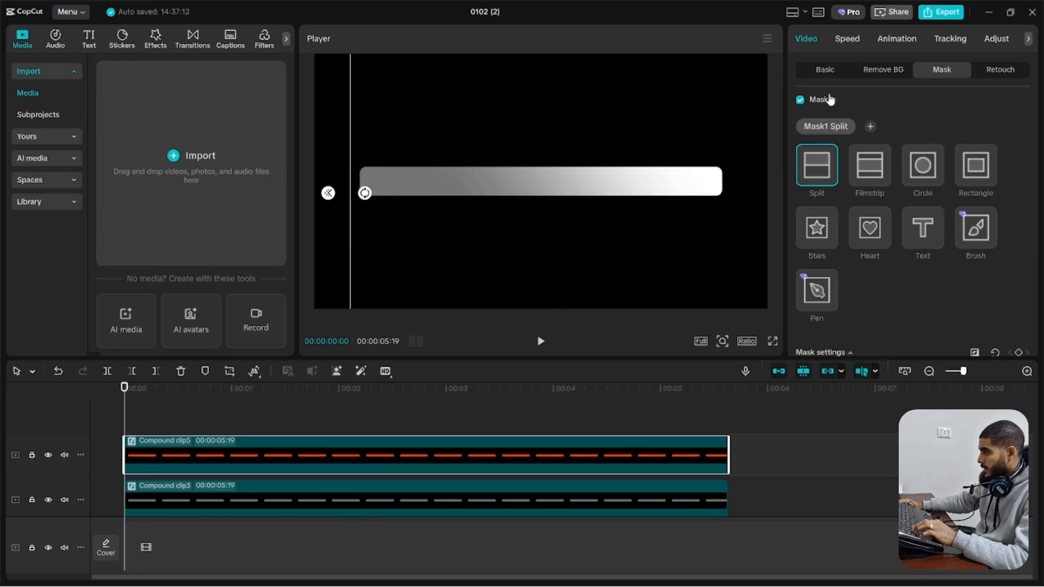
scroll(840, 189, down, 3)
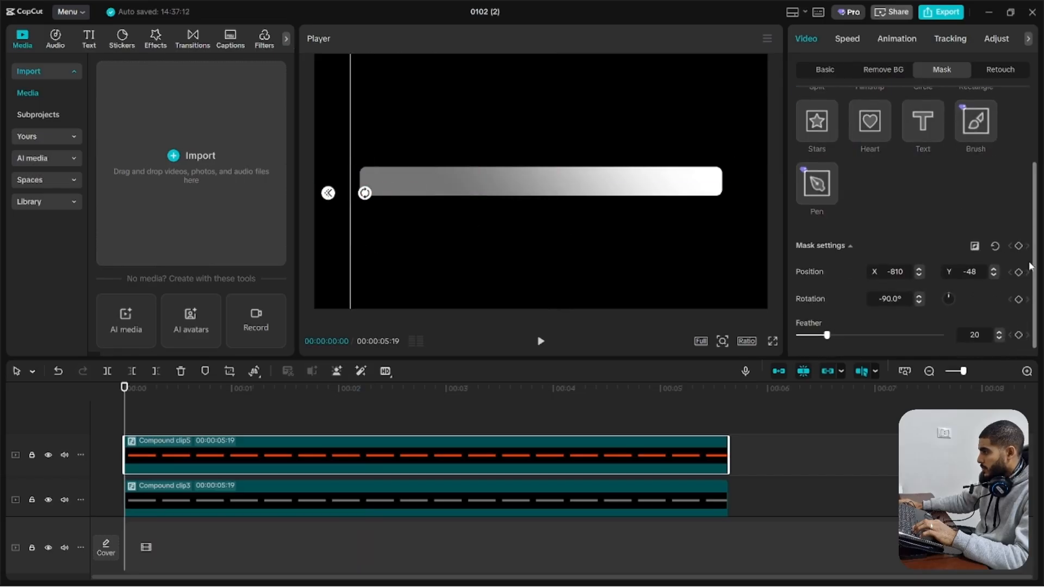
At 3 seconds, move the Split mask rightward to fill about four fifths of the bar with orange, and preview the animation
click(446, 393)
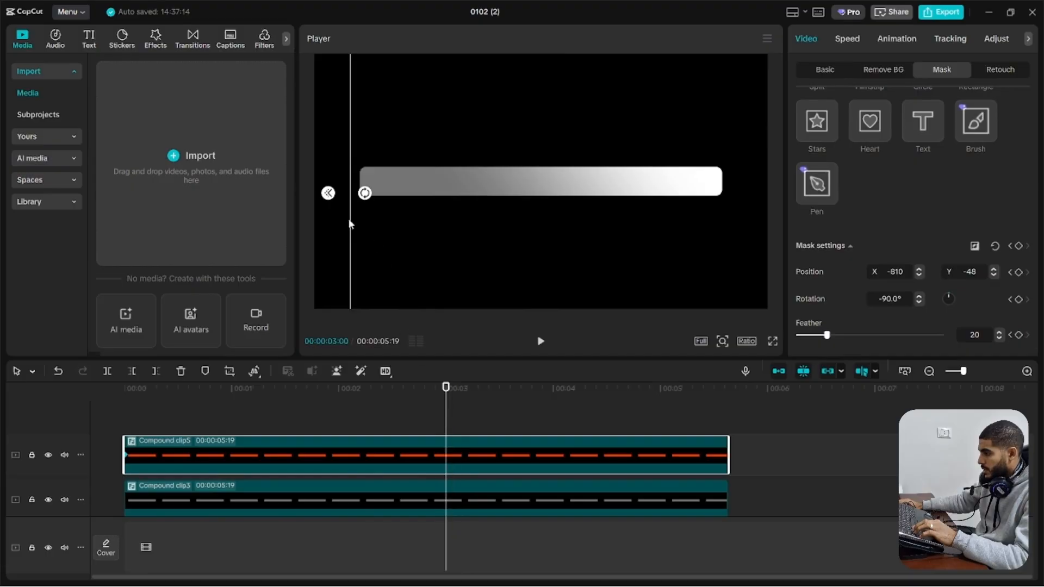
drag(541, 238, 658, 232)
click(24, 419)
key(space)
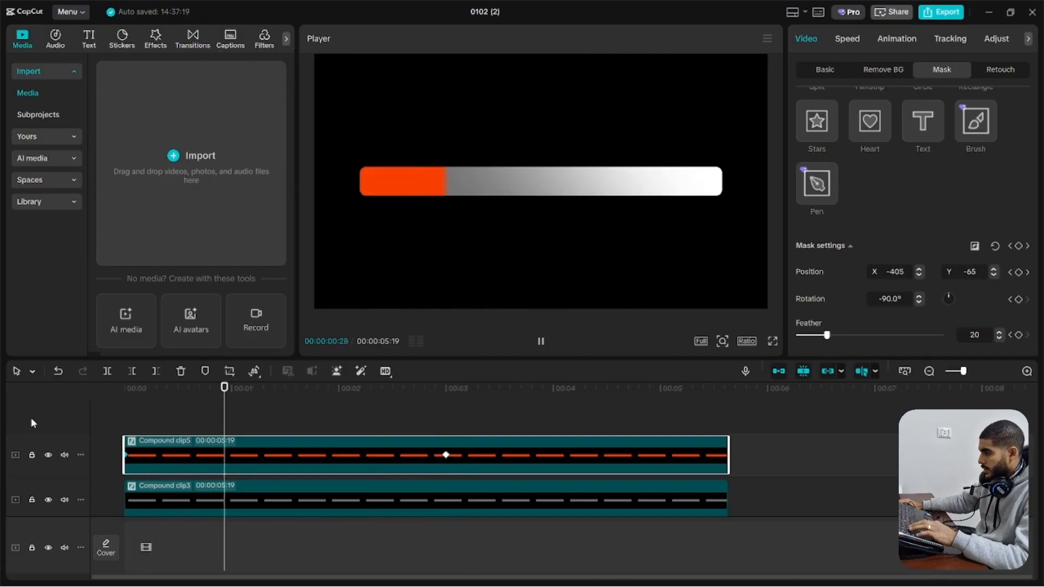
key(space)
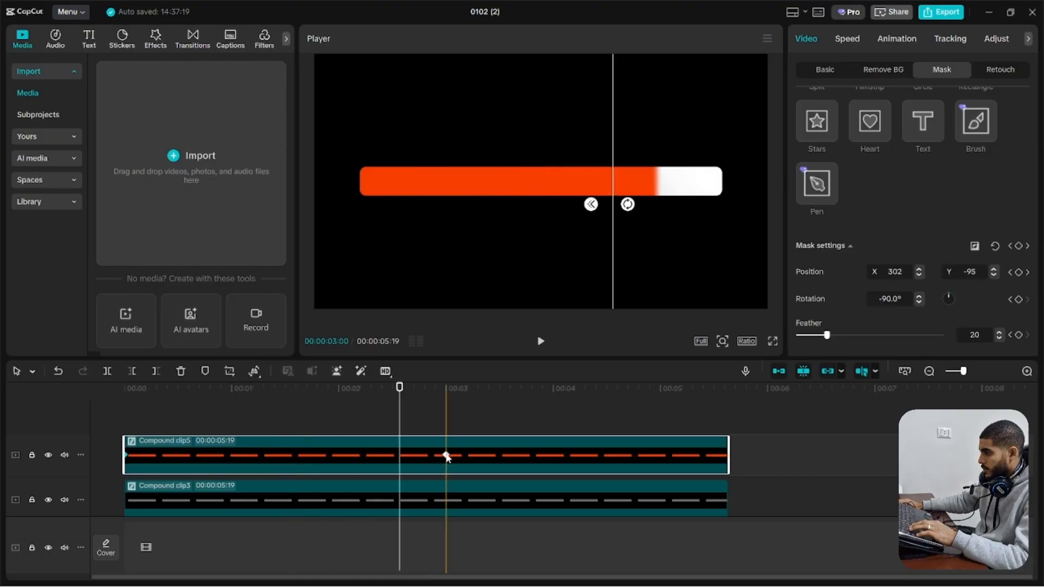
Retime the ending mask keyframe of the orange bar to about 2.5 seconds and preview the fill speed
drag(447, 455, 345, 448)
drag(323, 409, 2, 390)
key(space)
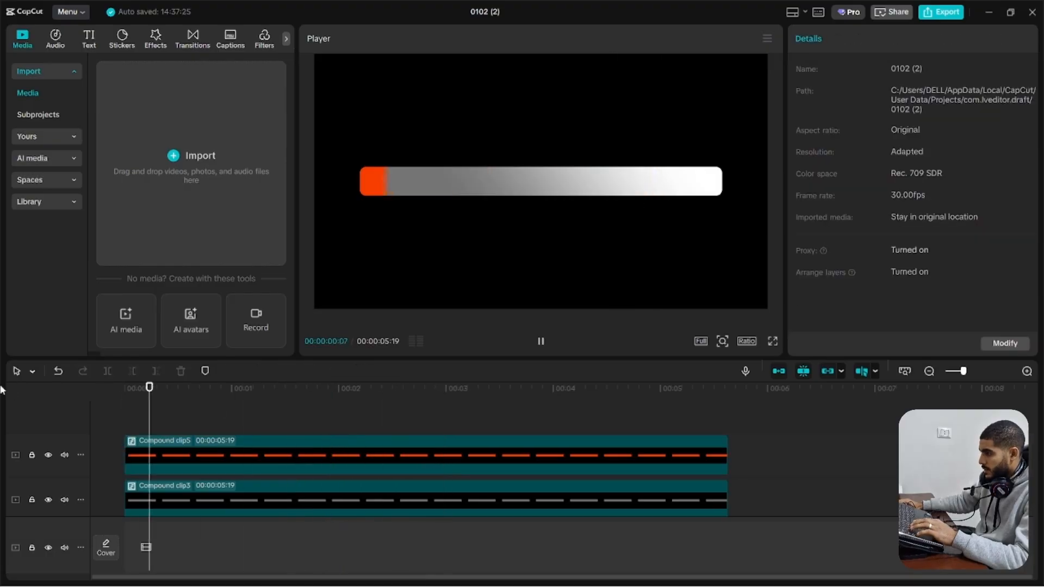
click(340, 457)
drag(341, 455, 393, 460)
Show the variable speed animation graph for the orange bar's mask keyframes, undoing any accidental trim of the clip
right_click(393, 455)
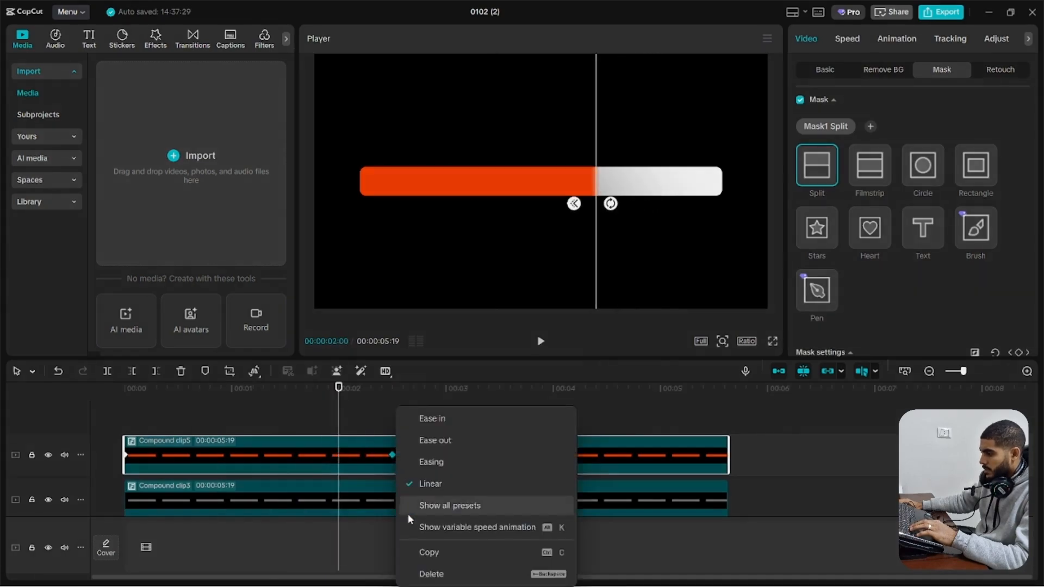
click(429, 528)
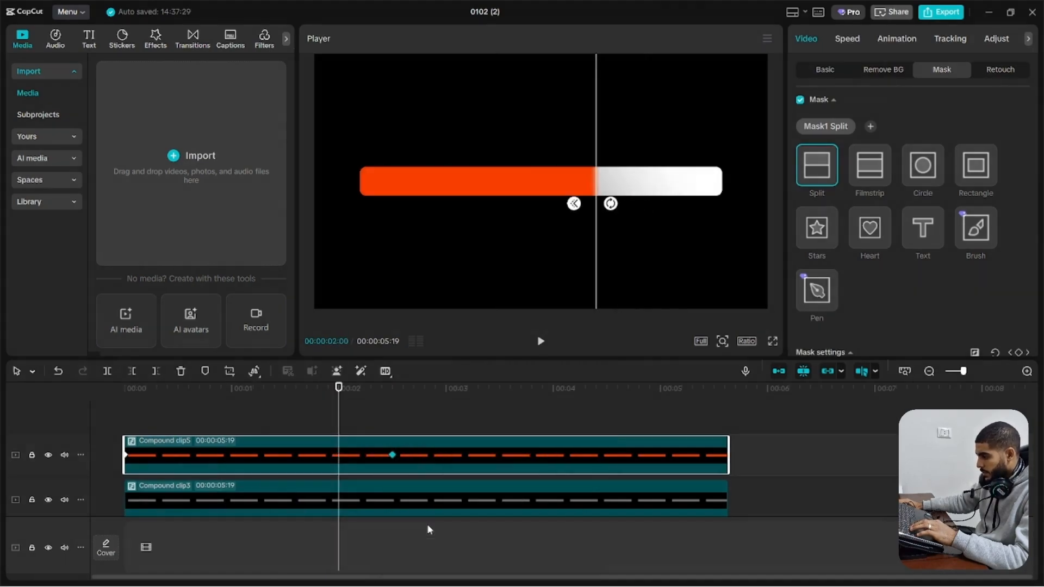
scroll(358, 497, up, 1)
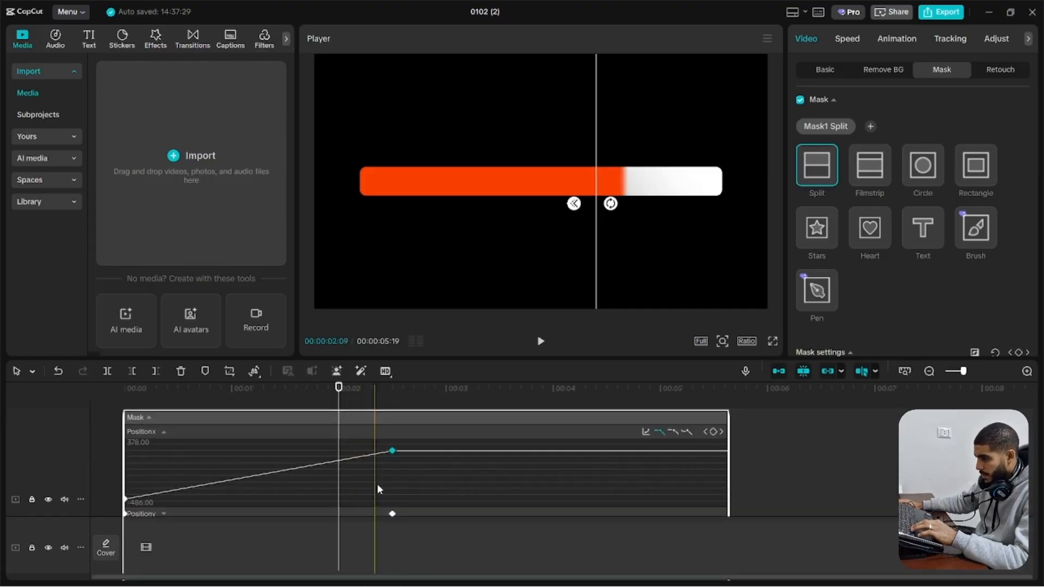
click(392, 451)
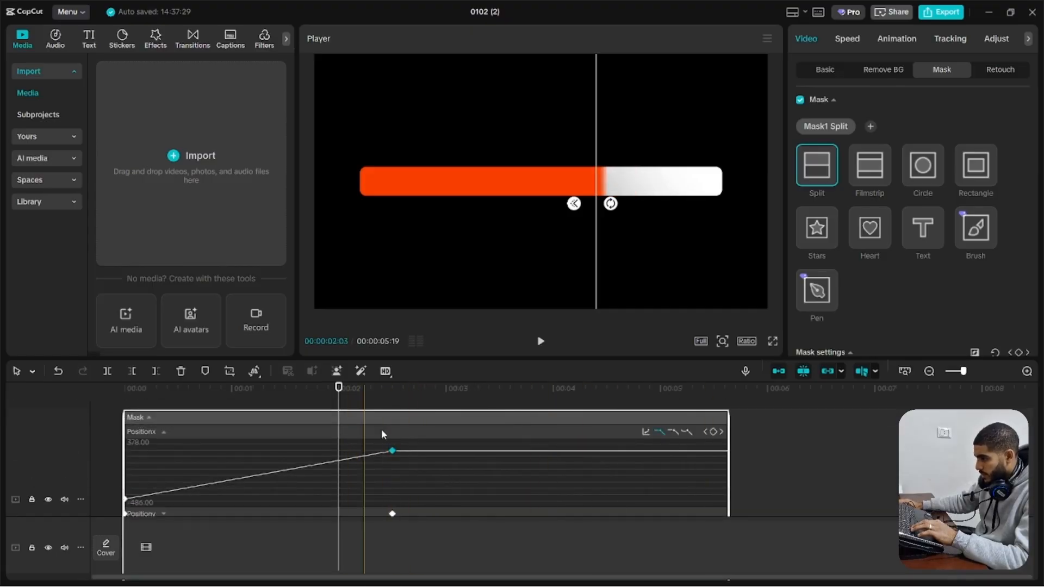
drag(124, 503, 136, 503)
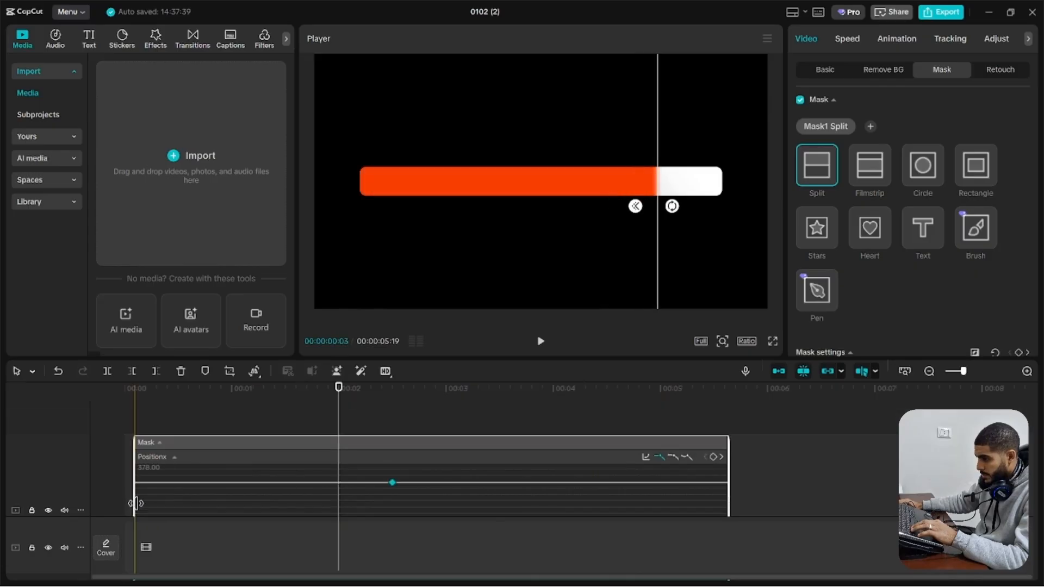
key(ctrl+z)
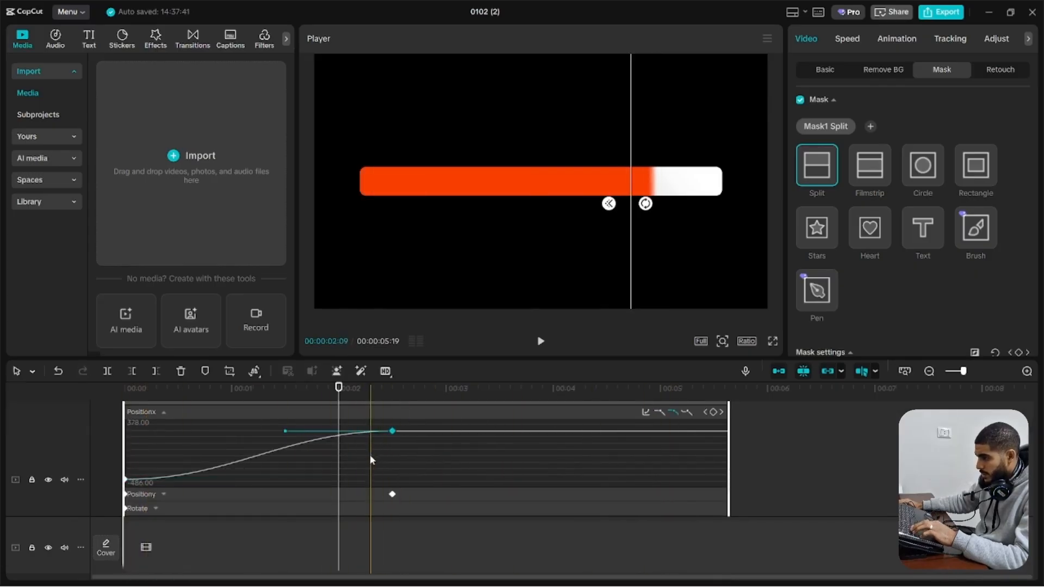
Stretch the ending keyframe's easing handle back to the start of the Position X curve and preview the slowdown
drag(286, 430, 91, 435)
click(126, 391)
key(space)
Check the starting keyframe's curve, replay the eased fill animation and hide the keyframe graph
key(space)
click(126, 479)
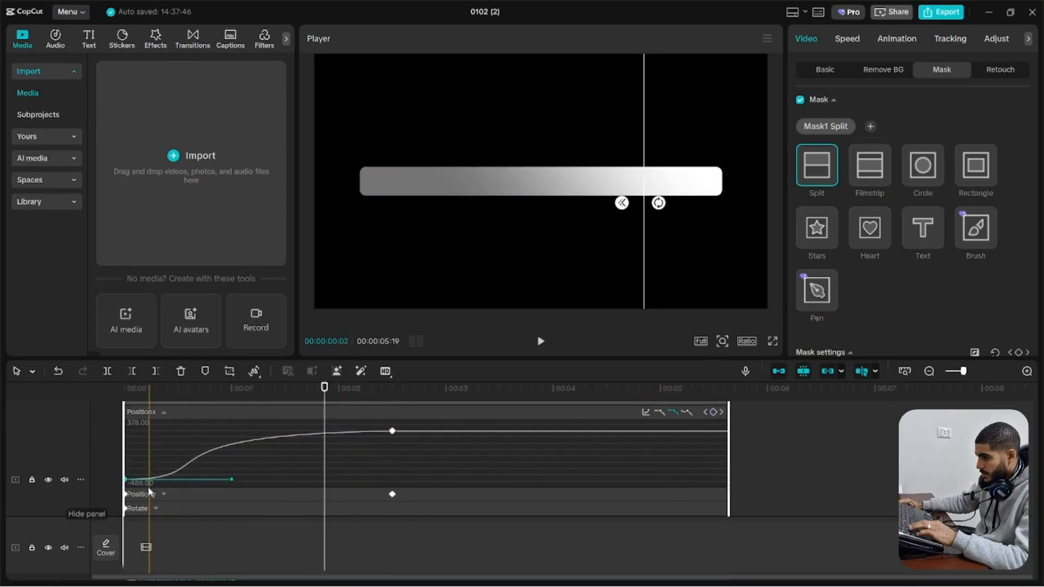
click(164, 412)
click(206, 391)
key(space)
key(space)
scroll(161, 443, down, 1)
click(269, 465)
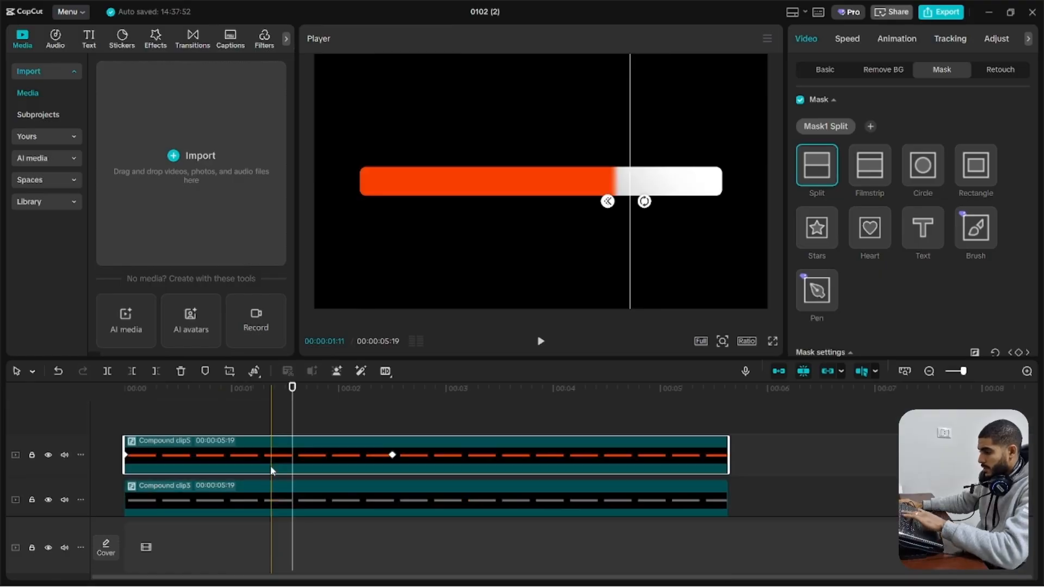
Add a default text clip above the bars and change its content to 80%
click(203, 414)
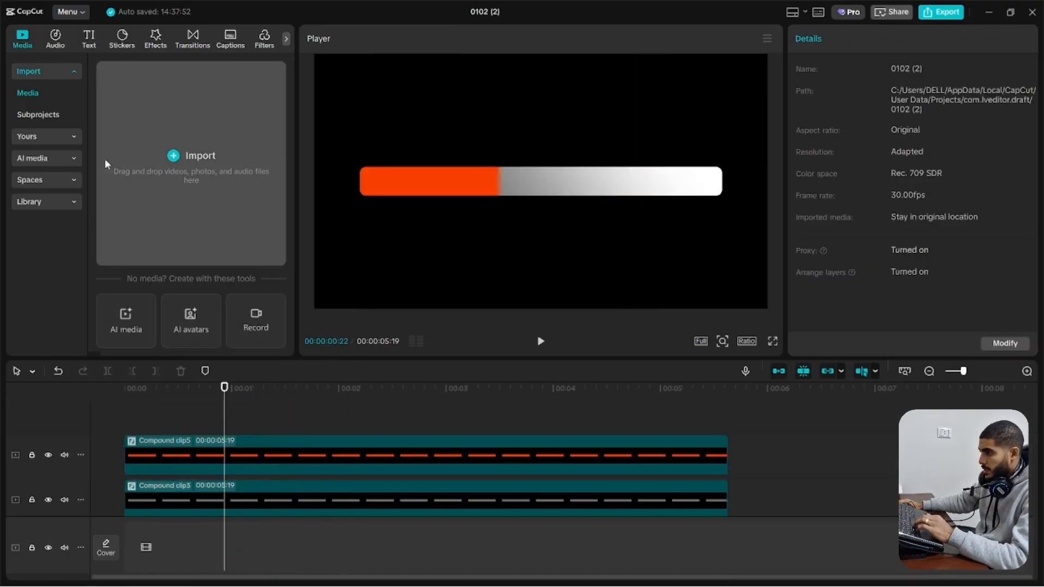
click(89, 38)
click(146, 111)
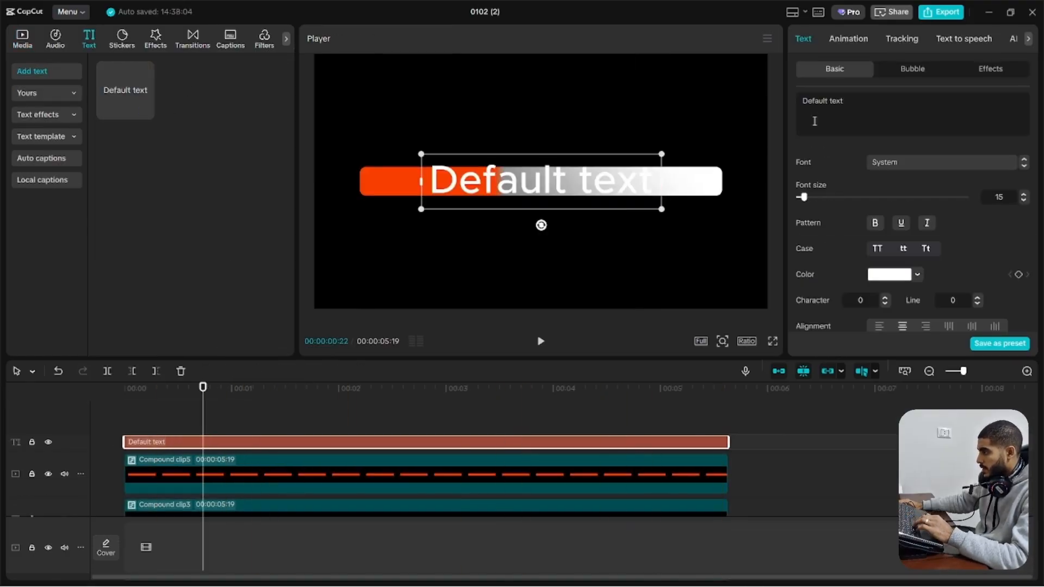
triple_click(821, 104)
text(80%)
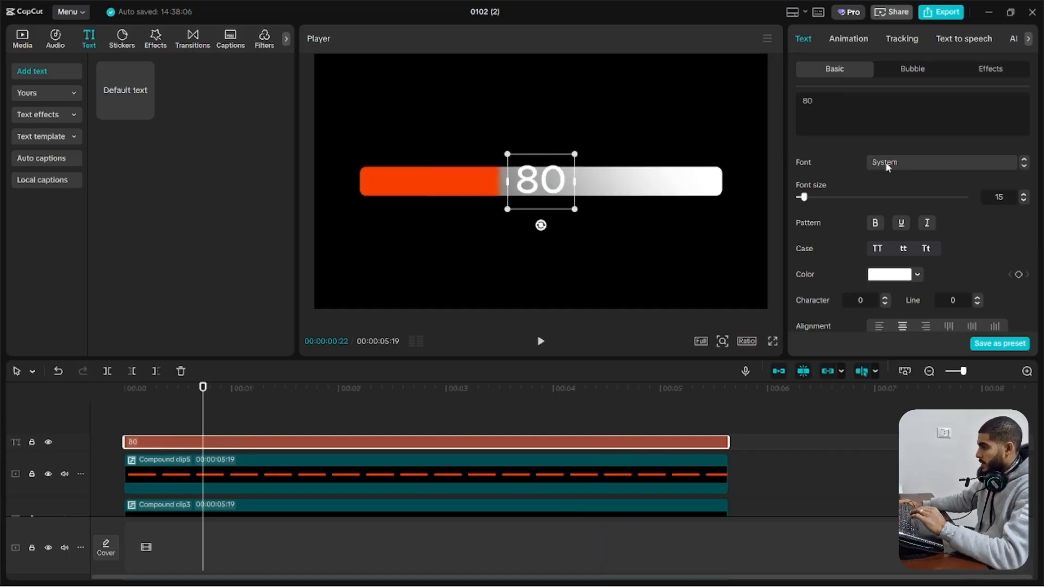
Set the 80% text's font to いしたい, scale it down to 53% and place it above the bar's left end
click(885, 163)
click(967, 286)
drag(506, 218, 380, 156)
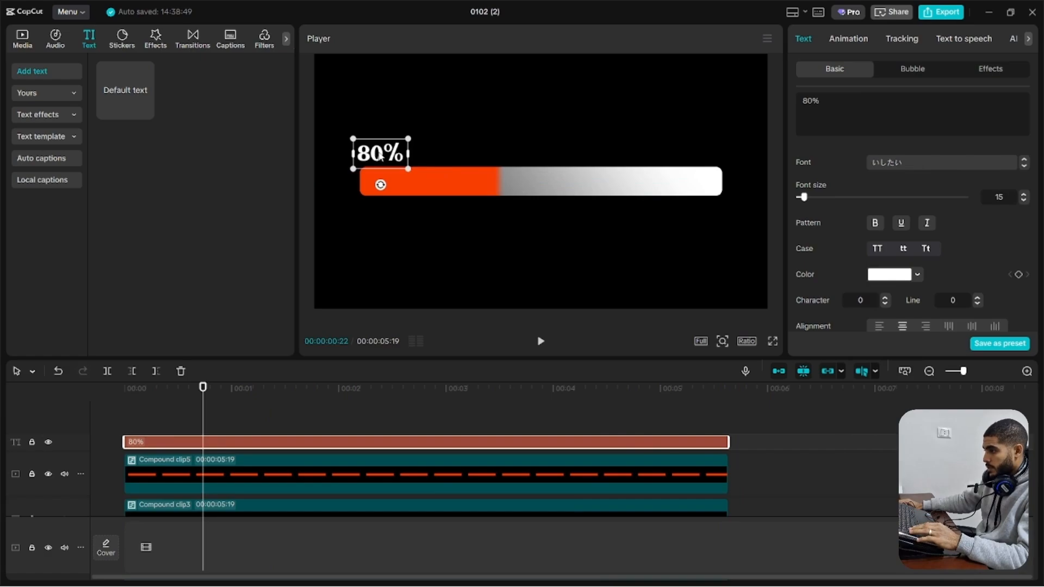
Keyframe the 80% text at the timeline start and move it above the orange fill's edge at the fill's ending keyframe
drag(186, 393, 55, 411)
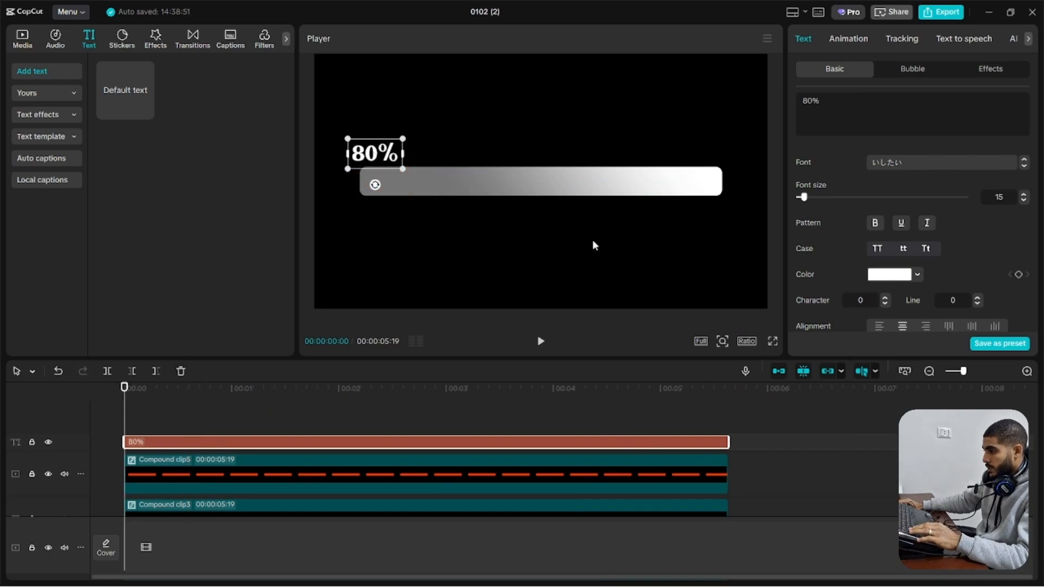
scroll(999, 201, down, 5)
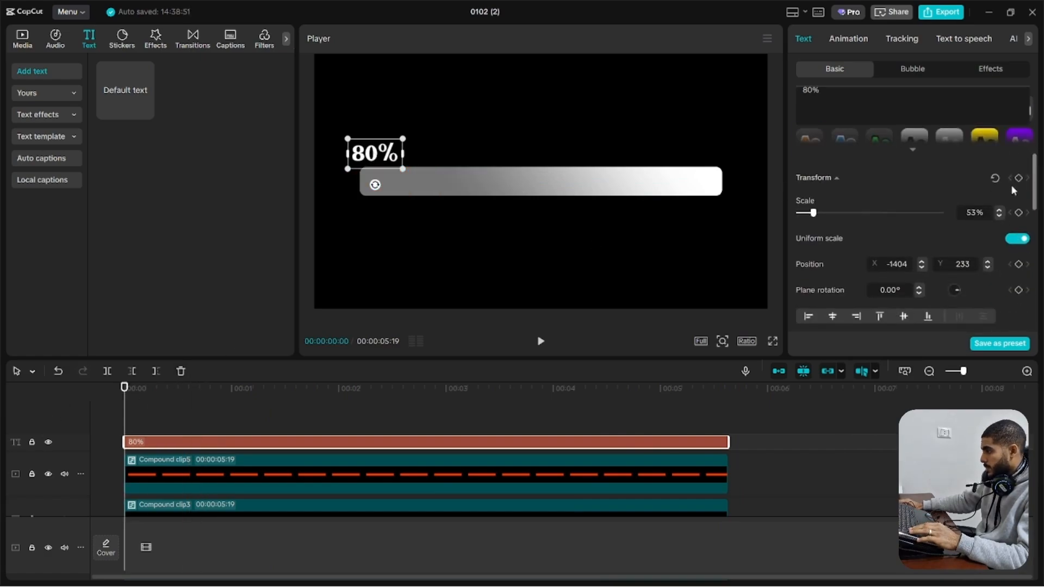
scroll(598, 424, down, 2)
click(608, 416)
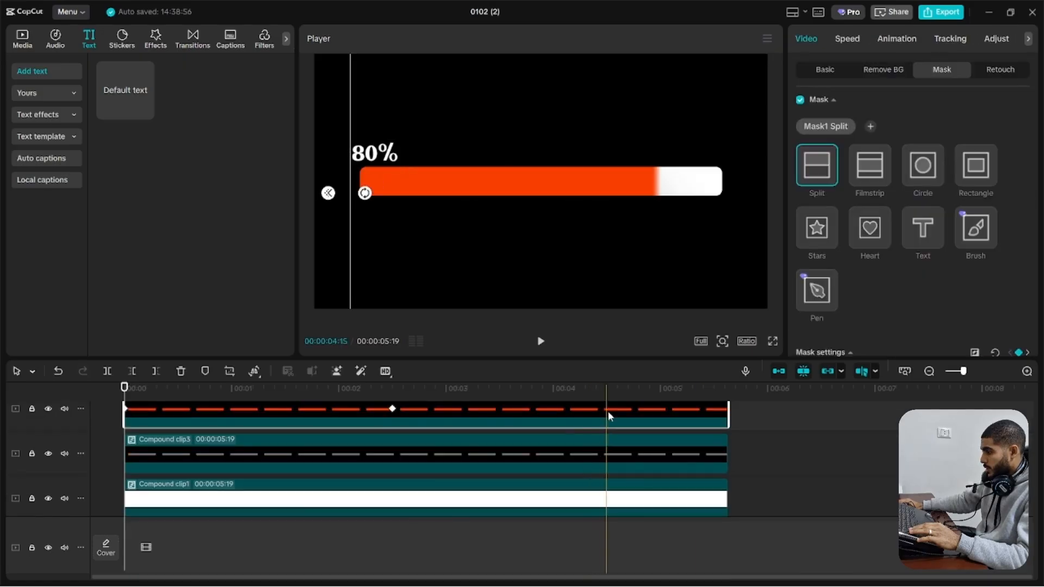
click(390, 411)
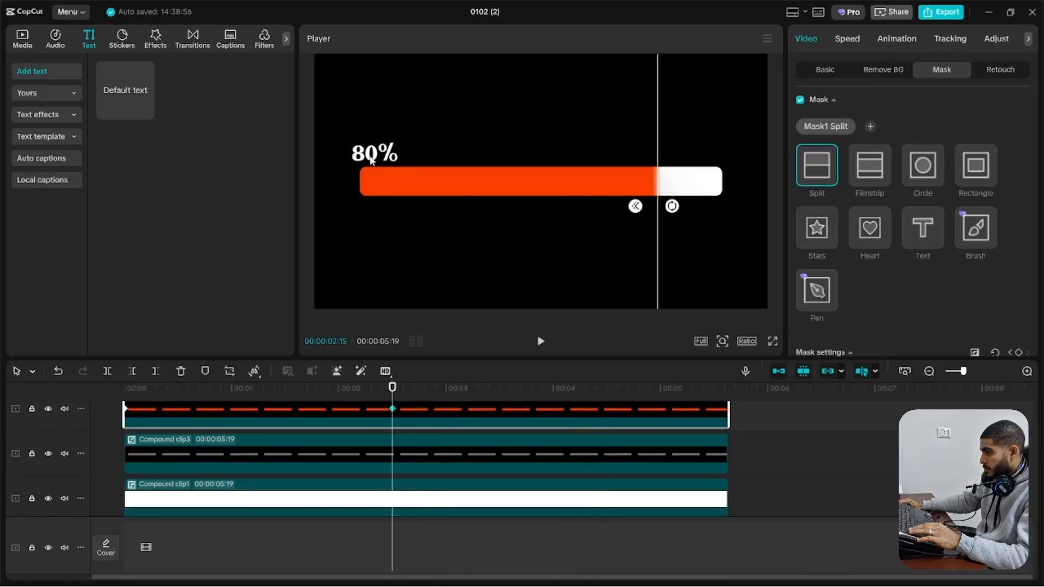
scroll(384, 417, up, 2)
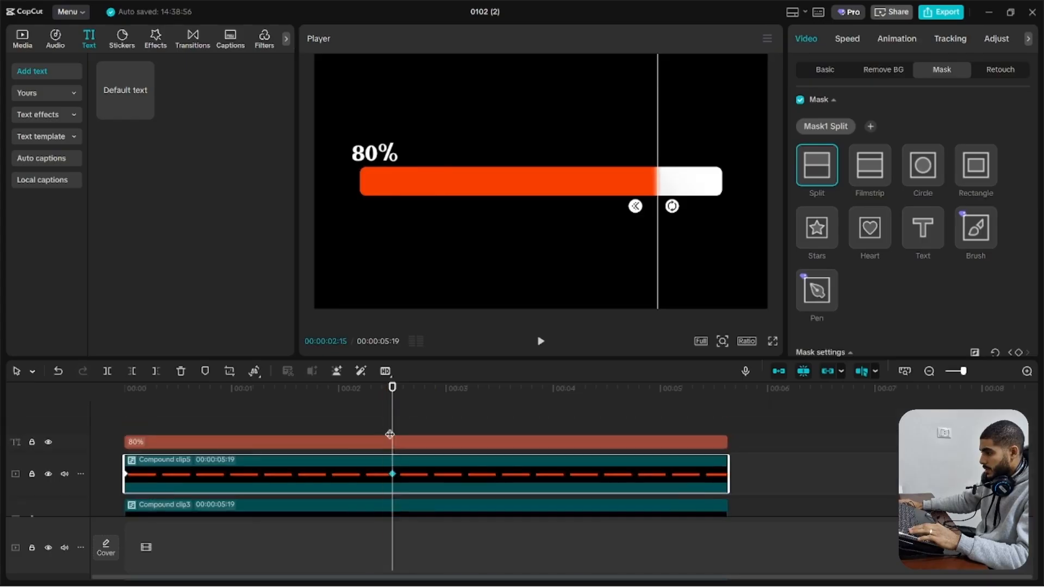
click(387, 442)
drag(374, 156, 660, 157)
Show the 80% text's variable speed graph and ease both the ending and starting keyframes of its X position curve
right_click(393, 443)
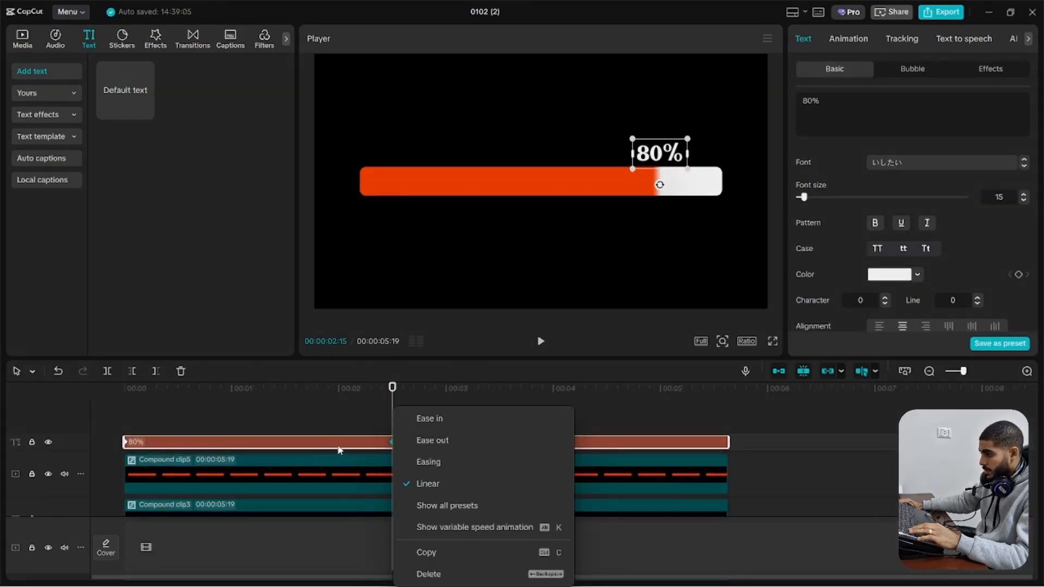
click(341, 448)
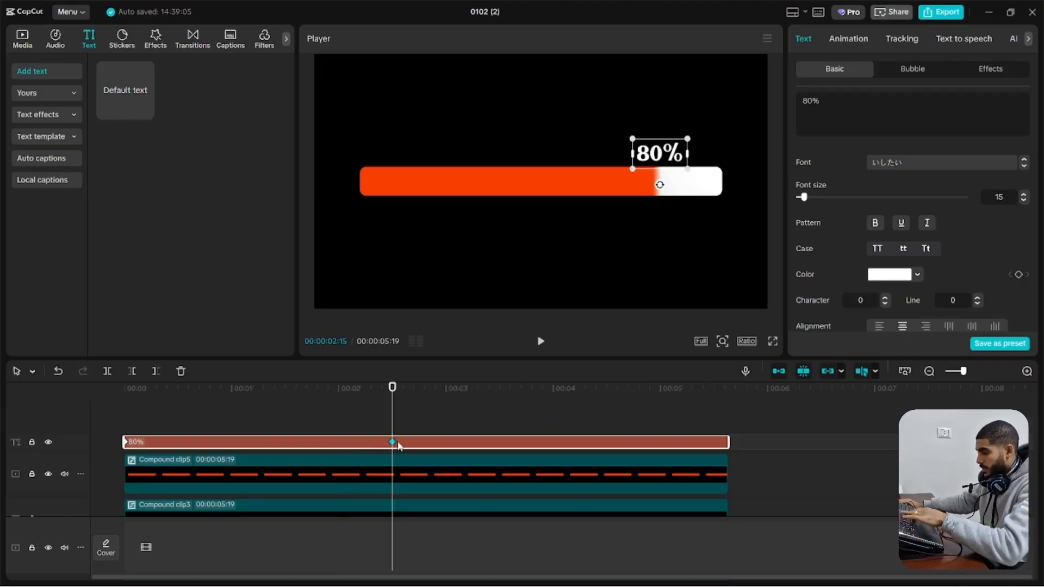
key(alt+k)
scroll(397, 437, up, 3)
scroll(342, 463, down, 3)
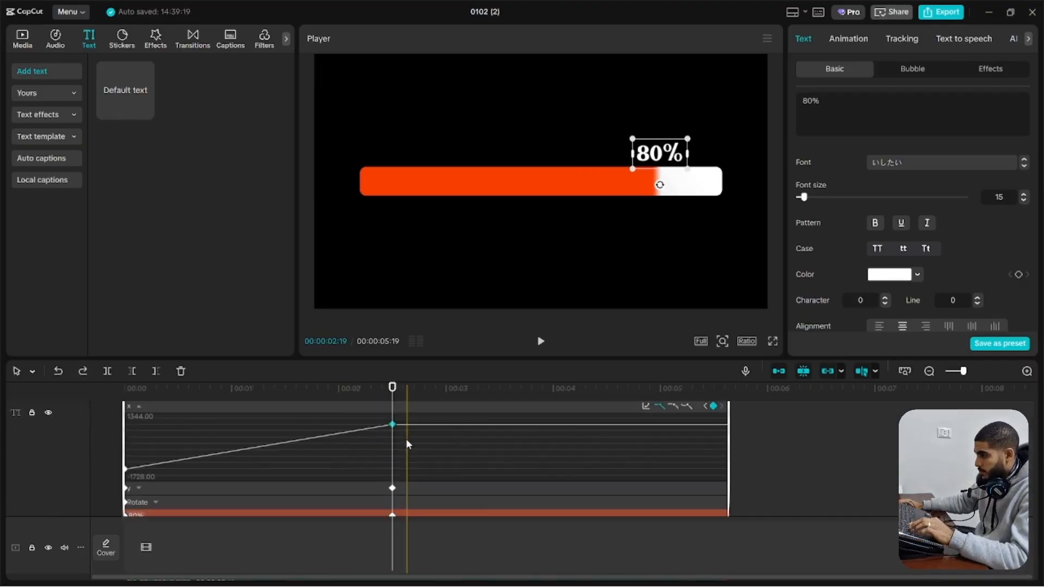
click(686, 407)
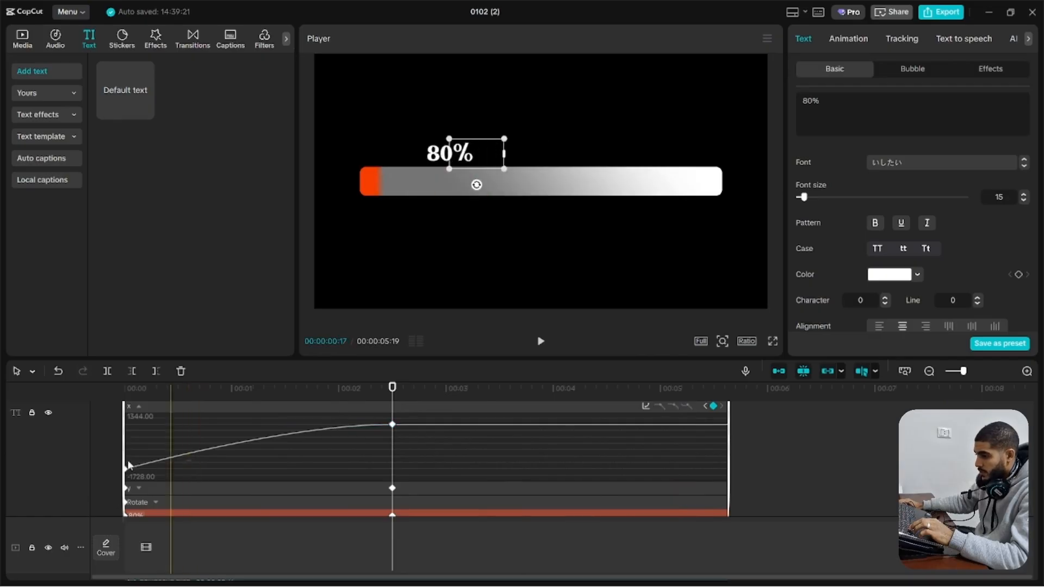
click(674, 407)
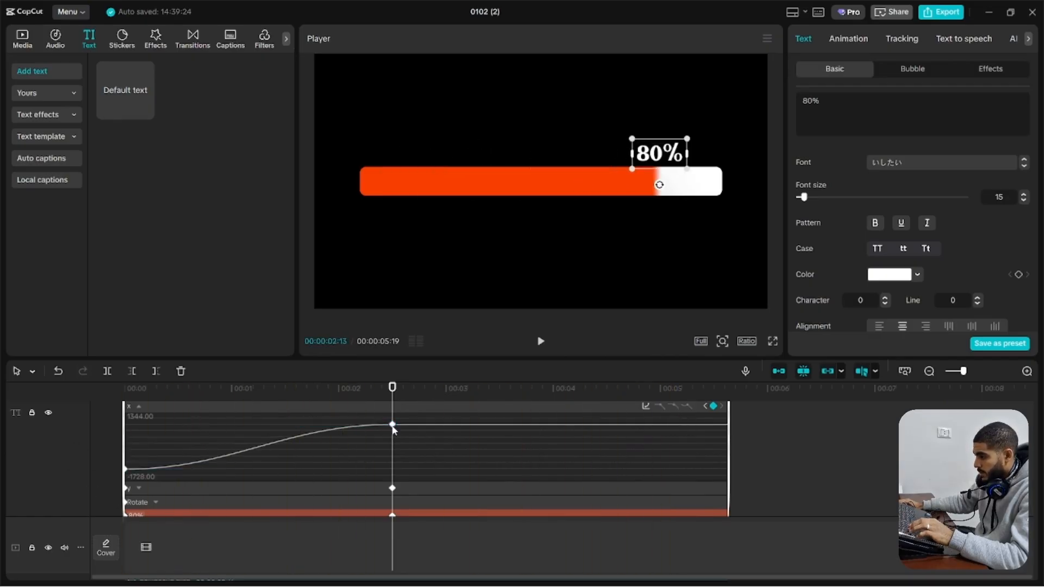
Stretch the ending and starting keyframes' easing handles on the text's X curve and preview the label following the fill
drag(393, 425, 130, 433)
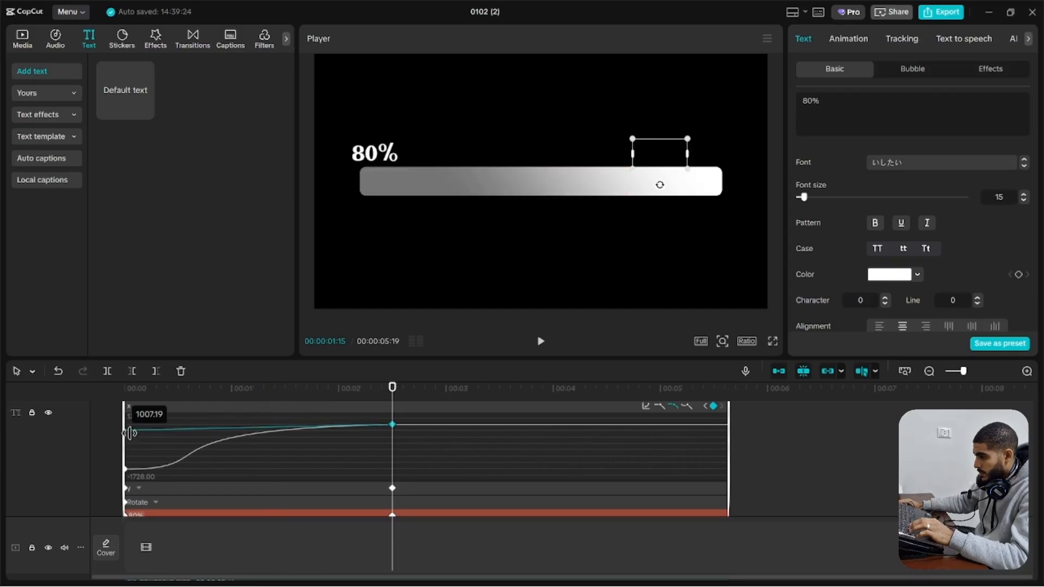
click(126, 469)
drag(234, 470, 246, 467)
click(114, 425)
key(space)
key(space)
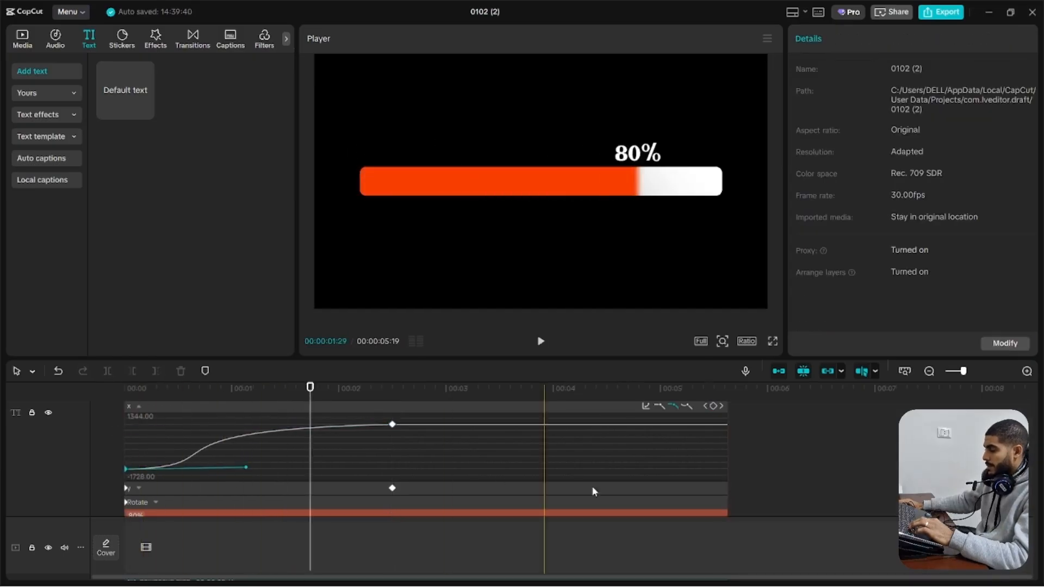
Hide the text's keyframe graph and combine the 80% text and all bar clips into one compound clip
click(735, 474)
scroll(534, 474, down, 1)
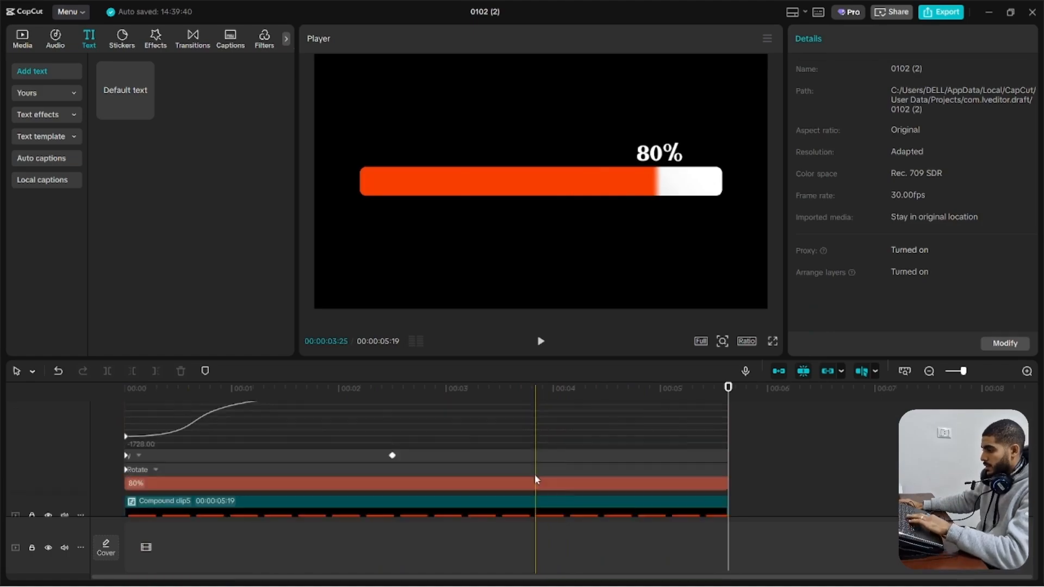
scroll(536, 479, down, 1)
click(537, 469)
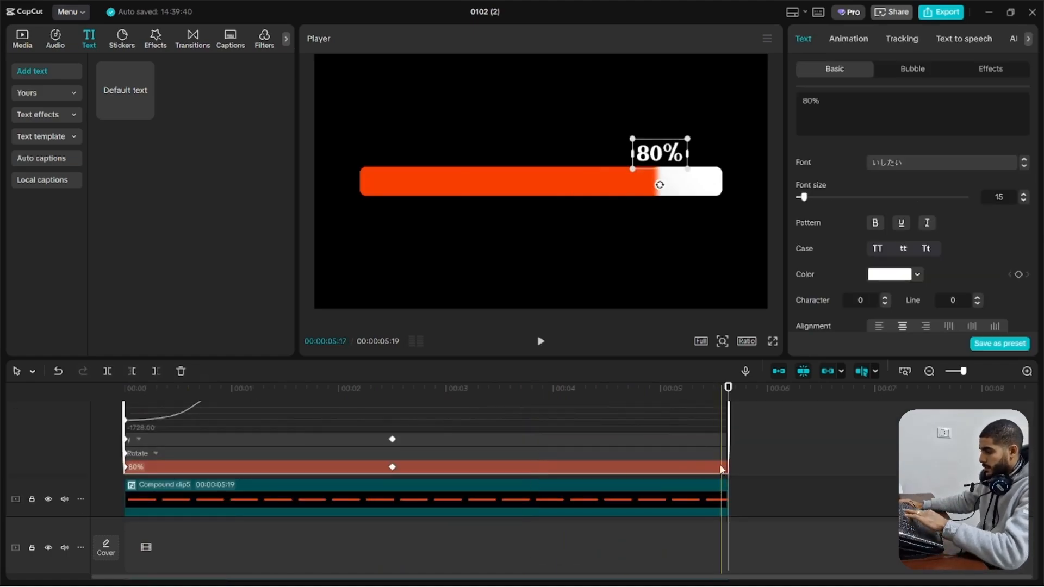
scroll(722, 469, down, 1)
key(ctrl+a)
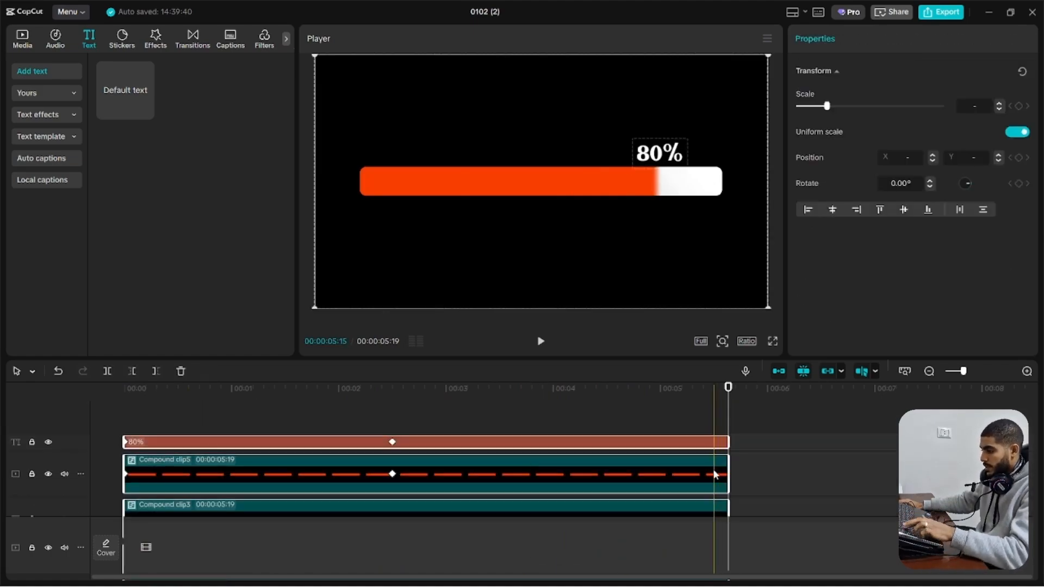
key(alt+g)
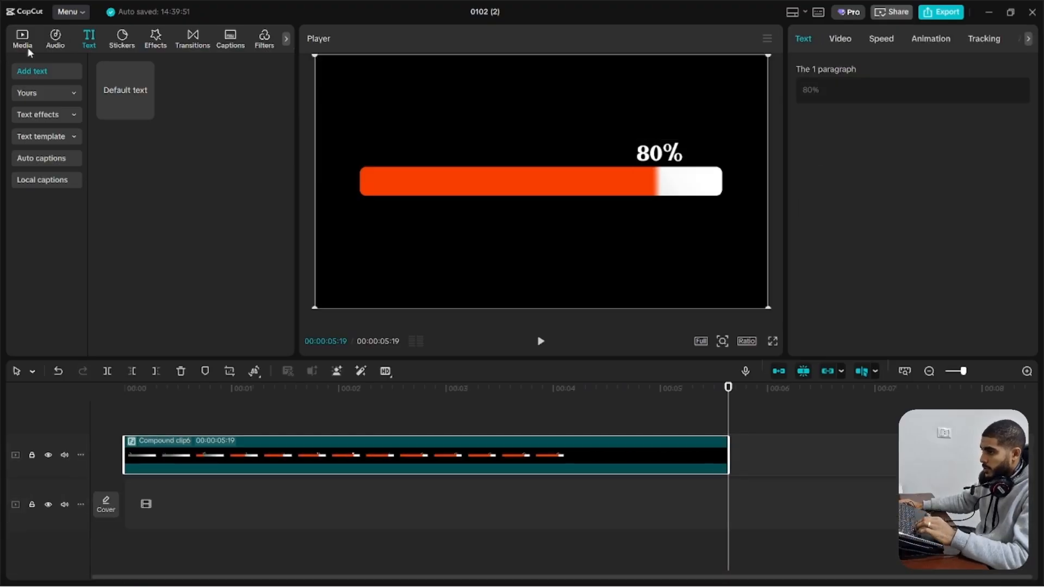
Apply the favorite Glow 2 effect to the compound clip, reduce its Glow strength and preview the animation
click(155, 39)
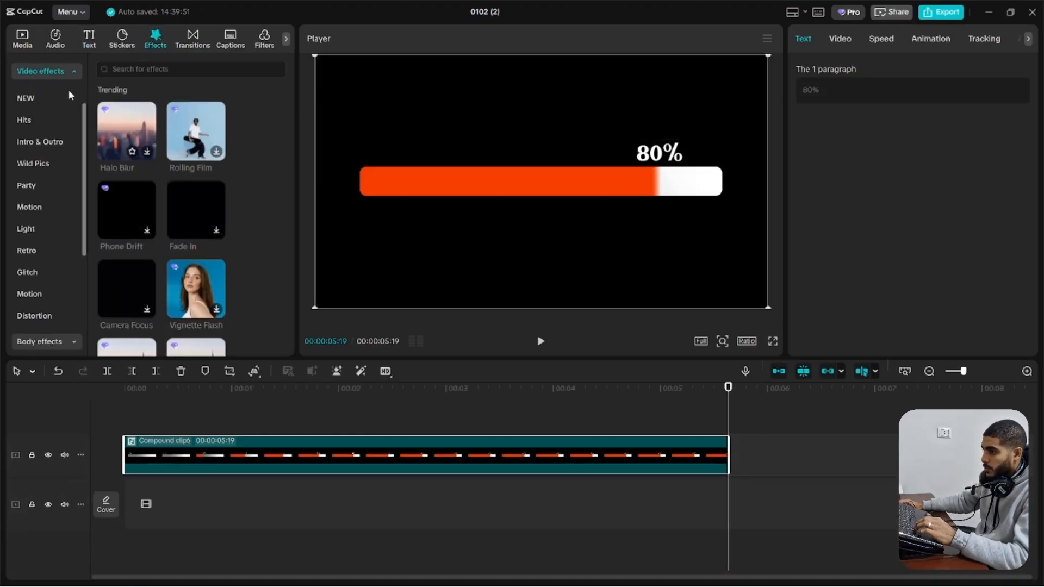
scroll(69, 95, up, 2)
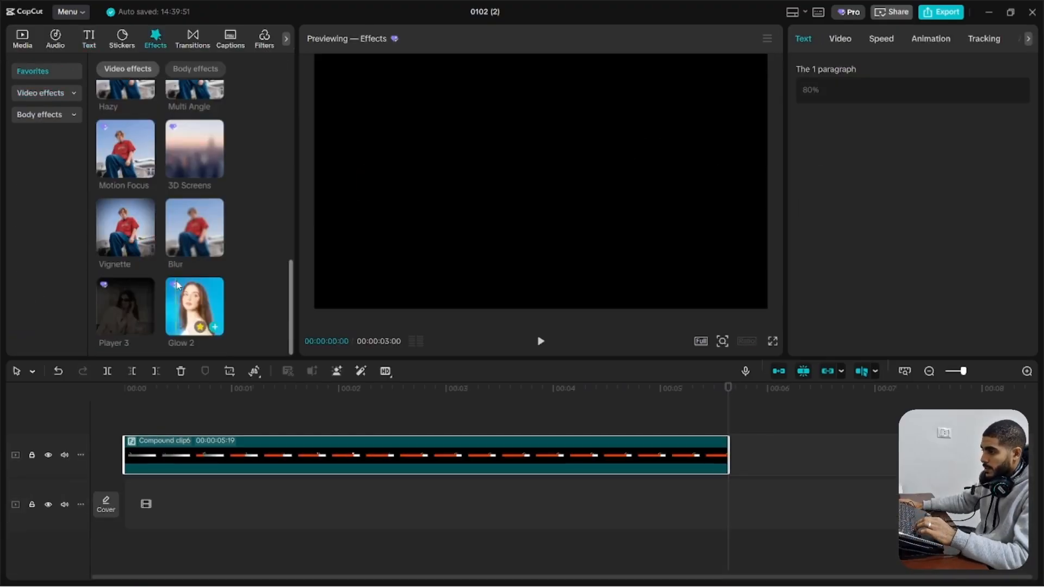
drag(191, 312, 205, 458)
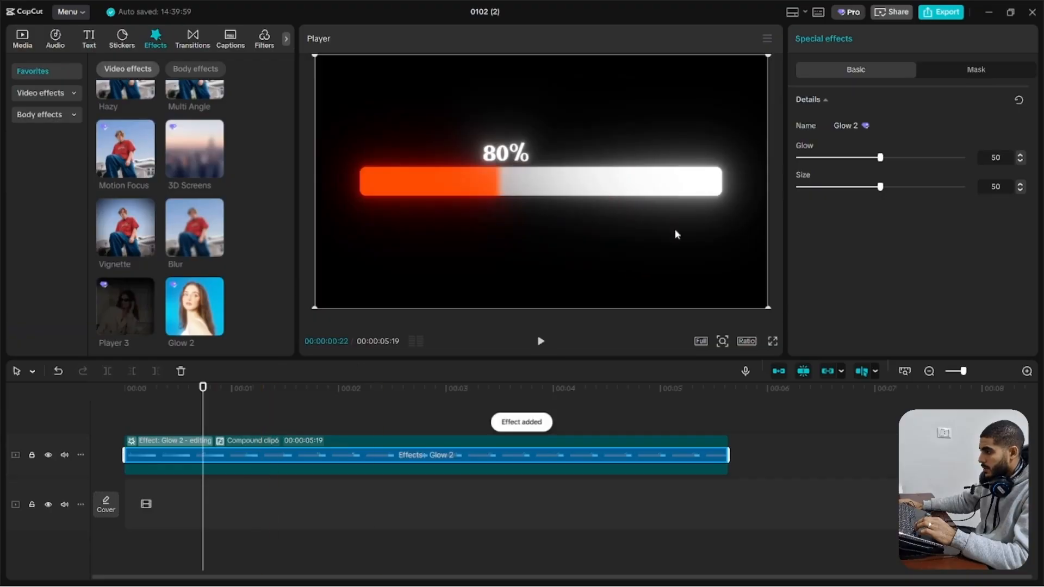
drag(855, 158, 843, 158)
drag(303, 426, 1, 424)
key(space)
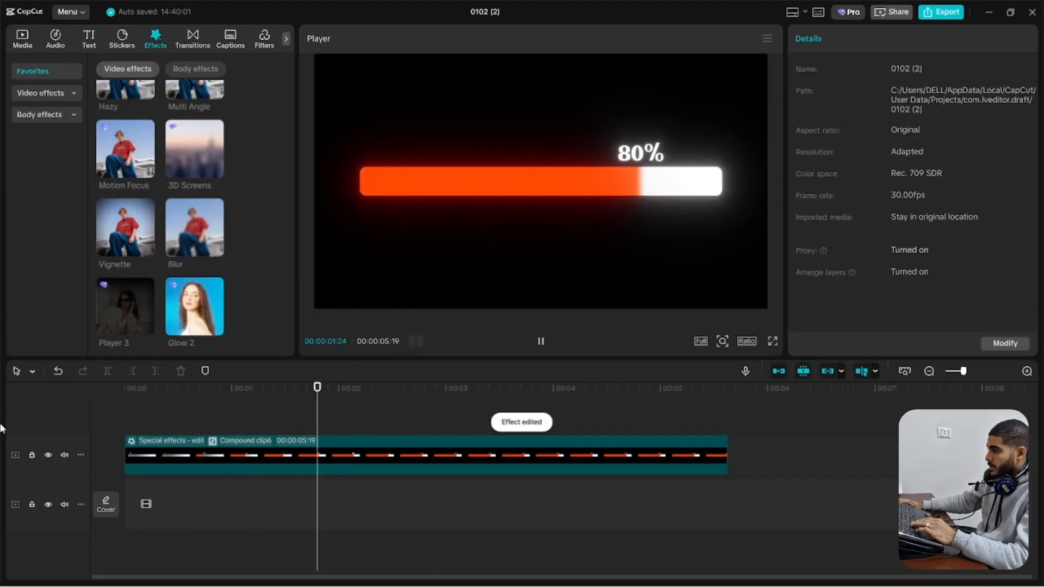
key(space)
Turn on motion blur for the glowing compound clip, lower its amount and replay the animation from the start
click(424, 460)
click(840, 39)
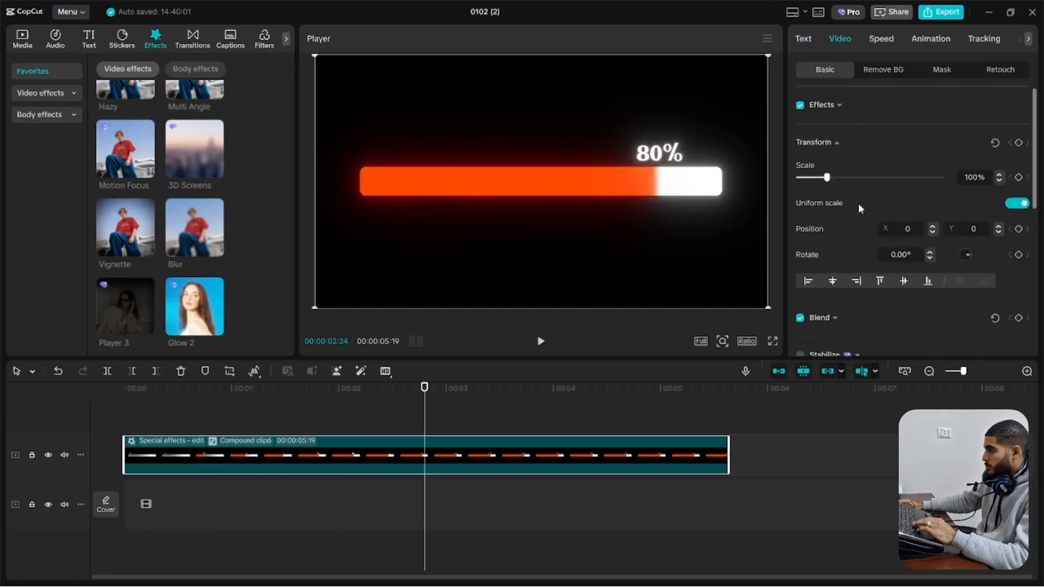
scroll(865, 212, down, 5)
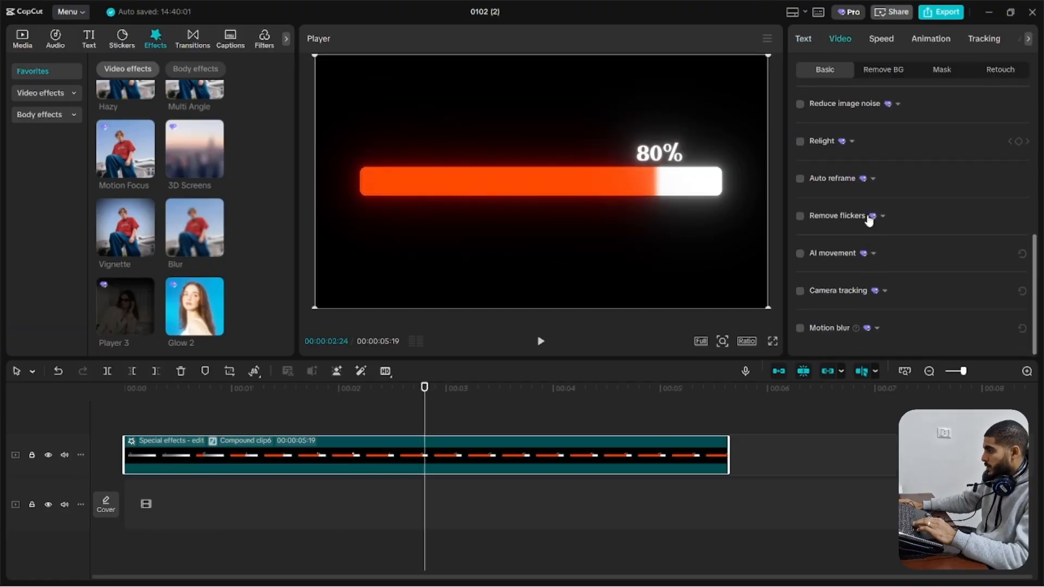
click(800, 329)
scroll(890, 320, down, 2)
drag(893, 282, 880, 282)
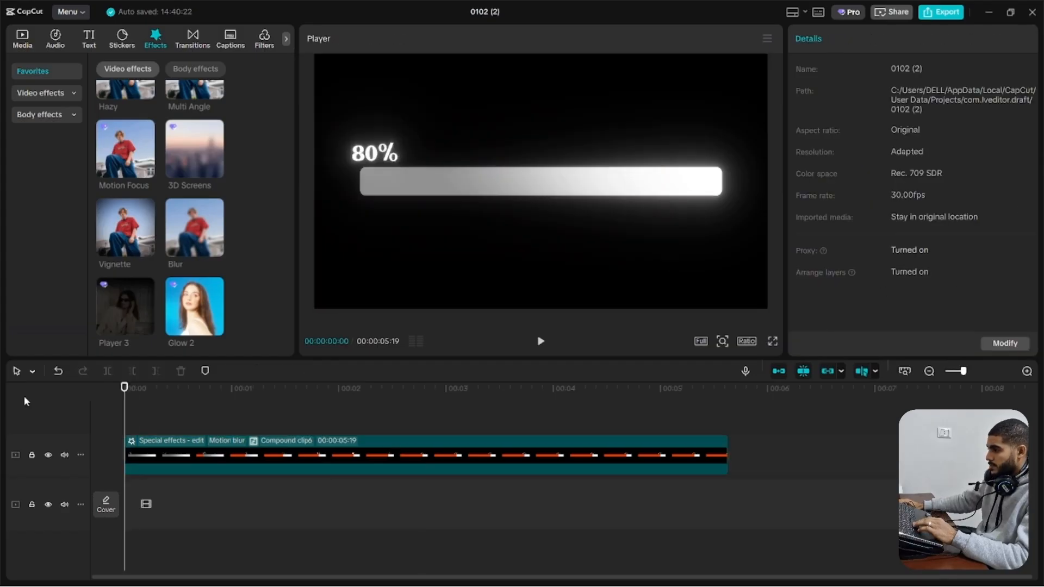
key(space)
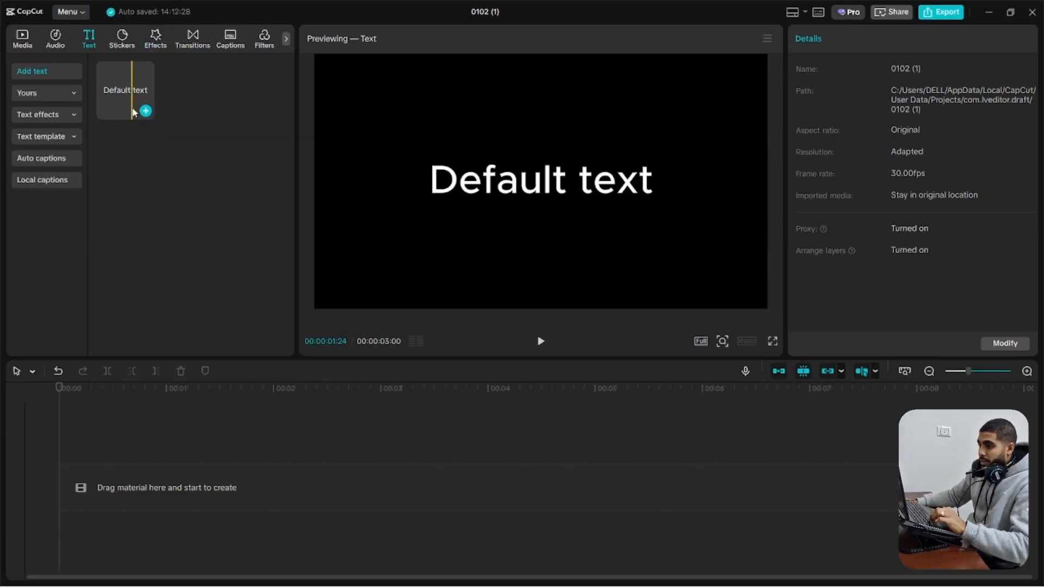
In project 0102 (1), add a default text clip, extend it to 00:00:06:12 and clear its wording
click(145, 111)
drag(613, 445, 812, 451)
click(857, 123)
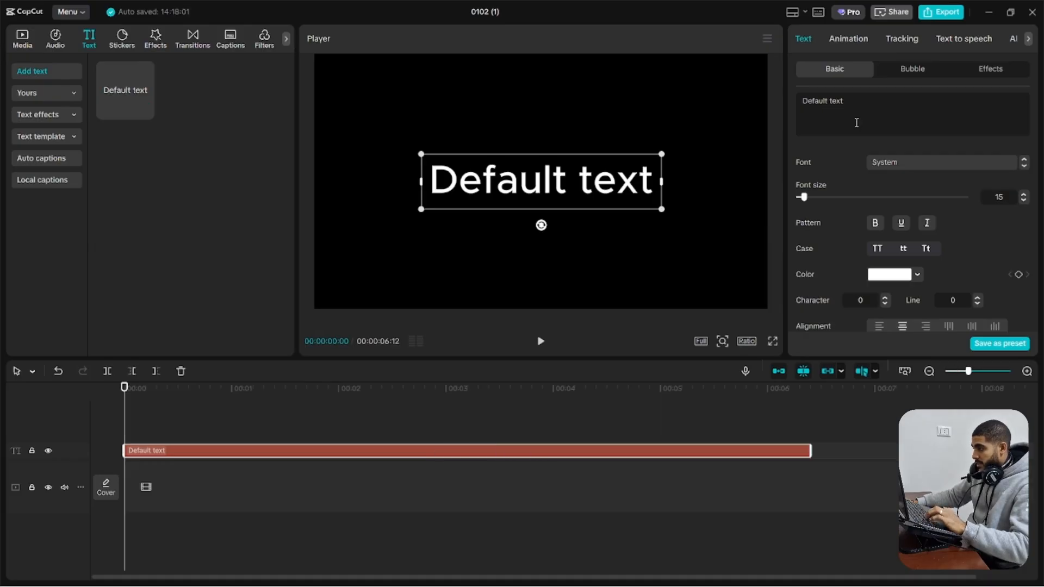
key(ctrl+a)
text(vvvv)
key(ctrl+a)
key(BackSpace)
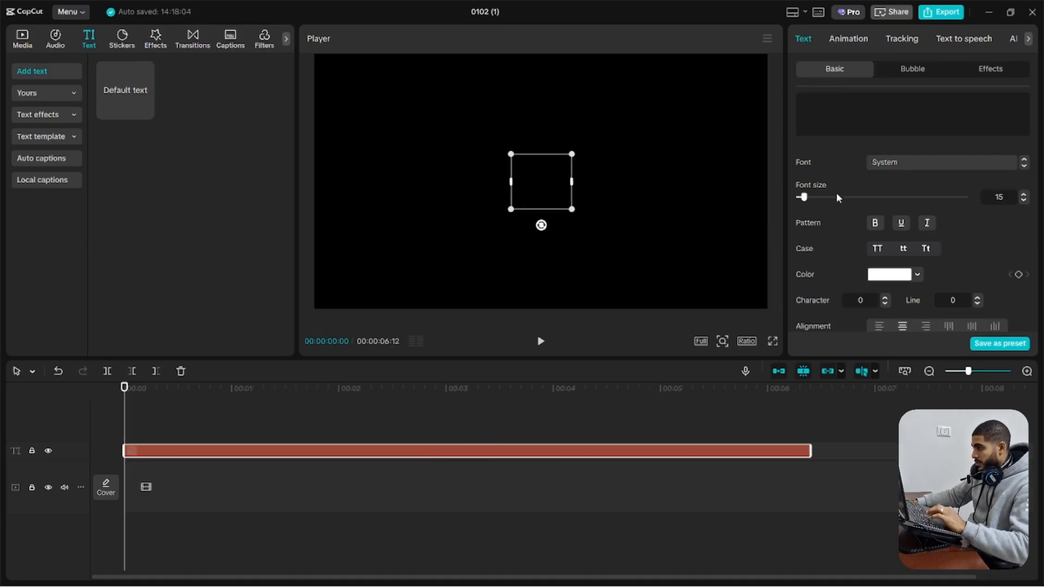
Set the blank text's font size to 300 and give it a dark red background, color 471200
drag(804, 197, 967, 197)
scroll(840, 235, down, 5)
scroll(840, 236, down, 12)
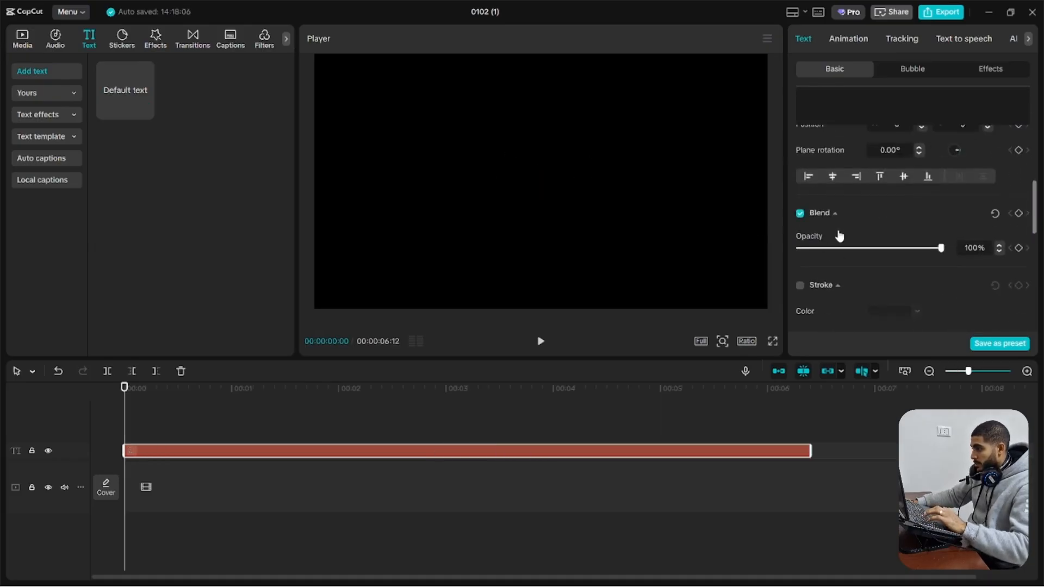
scroll(824, 236, up, 4)
click(833, 233)
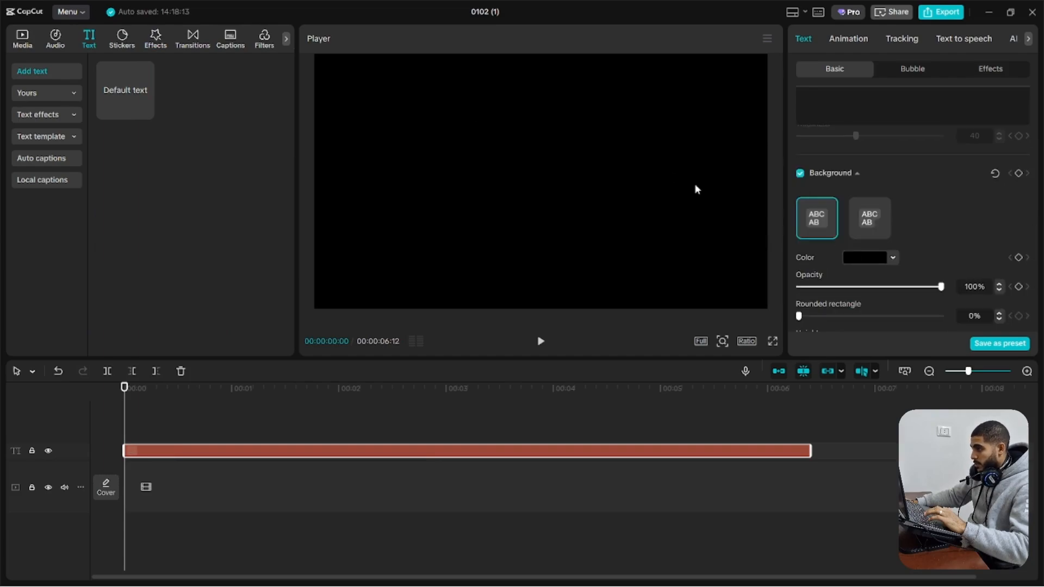
click(893, 258)
drag(954, 283, 983, 344)
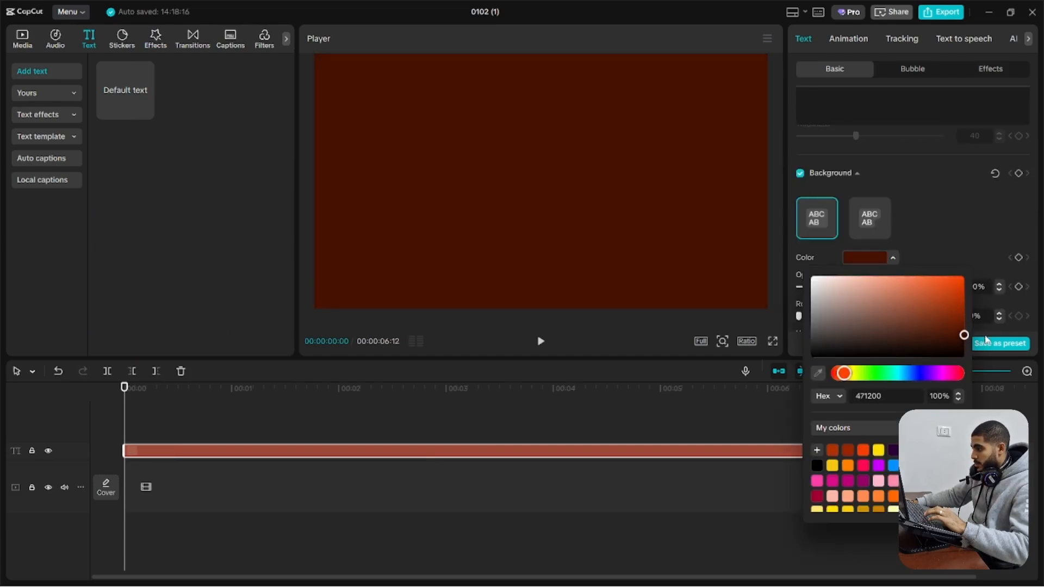
click(986, 340)
Duplicate the blank text clip onto the track above and darken the copy's background color to 250A00
drag(327, 453, 321, 438)
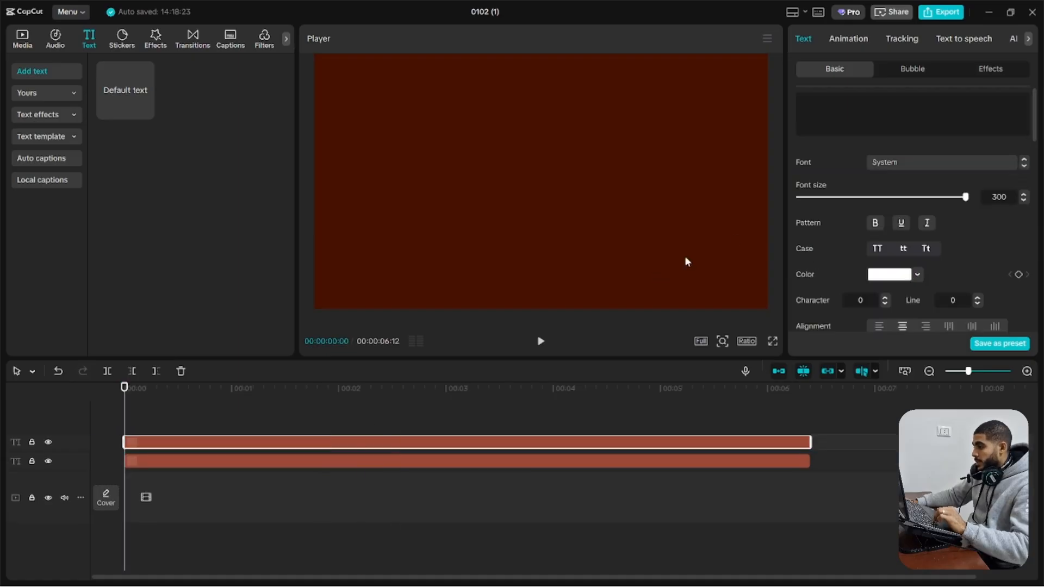
scroll(907, 286, down, 7)
scroll(903, 274, down, 5)
click(892, 172)
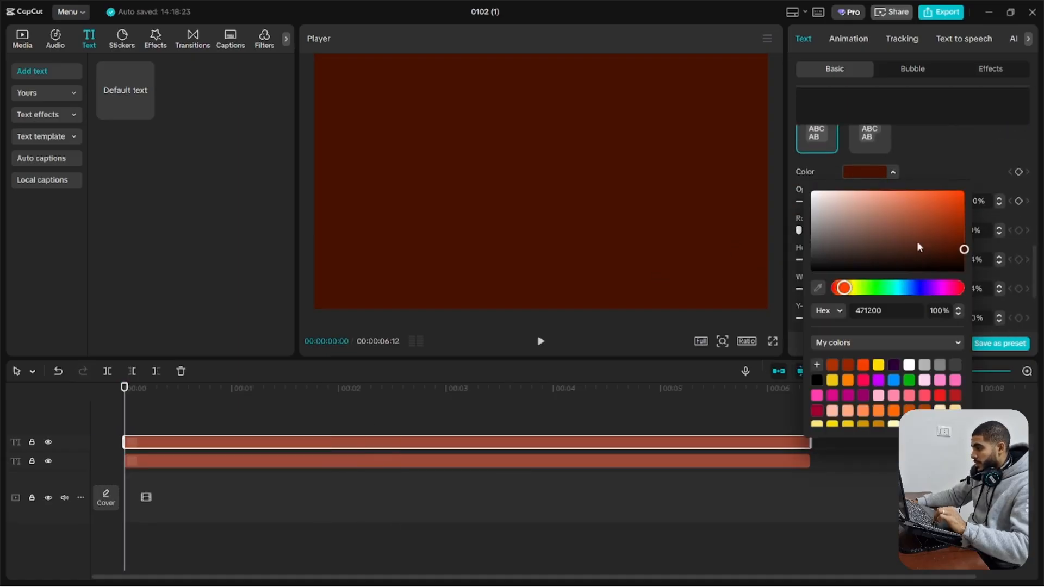
click(965, 264)
drag(970, 263, 971, 259)
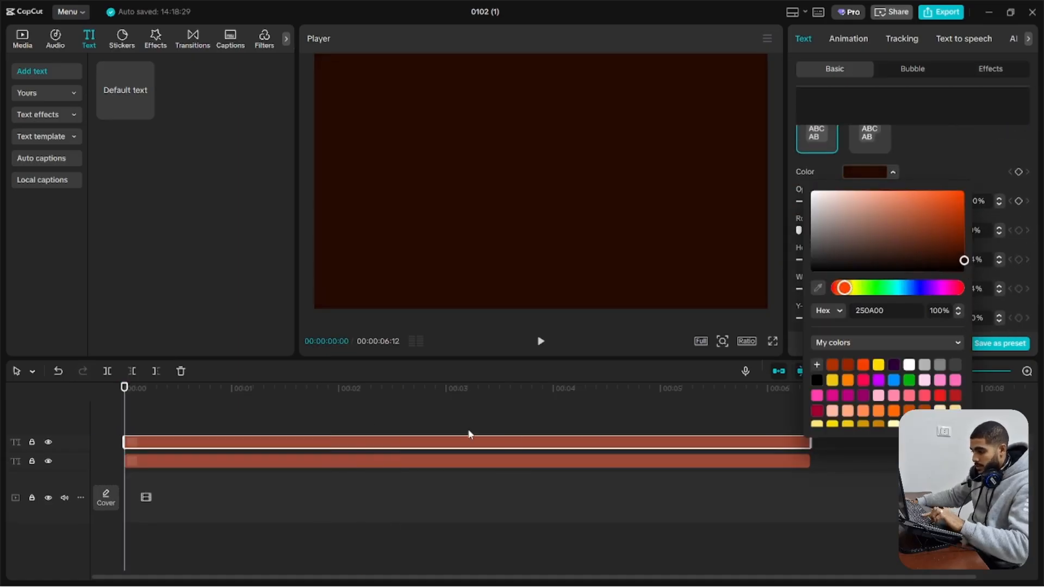
Turn the upper, darker text clip into a compound clip and add a mask to it
click(468, 437)
key(alt+g)
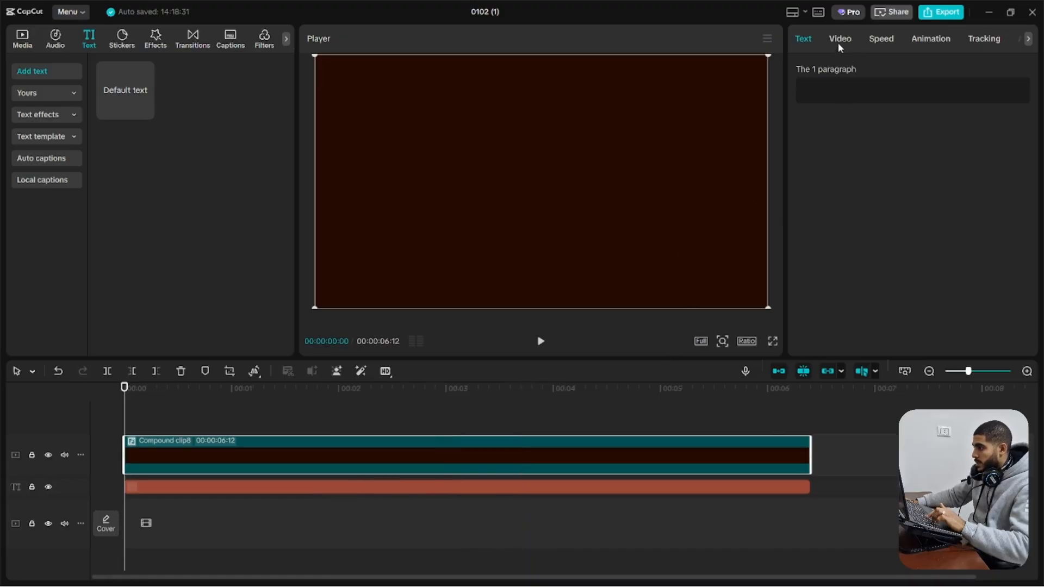
click(838, 43)
click(921, 73)
click(834, 128)
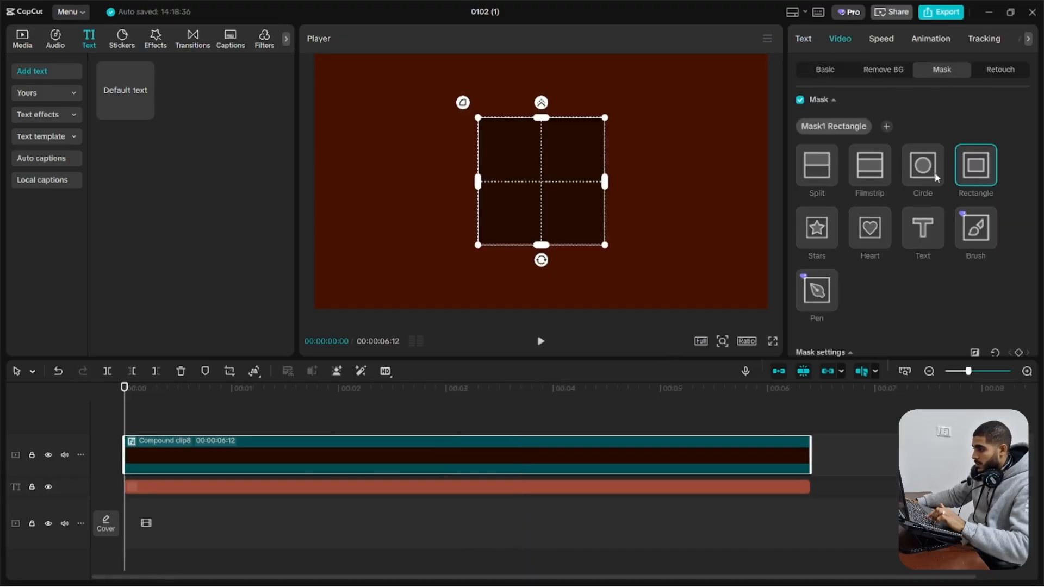
Switch the mask to Circle, invert it and feather it widely into a soft vignette around the lighter center
scroll(927, 228, down, 3)
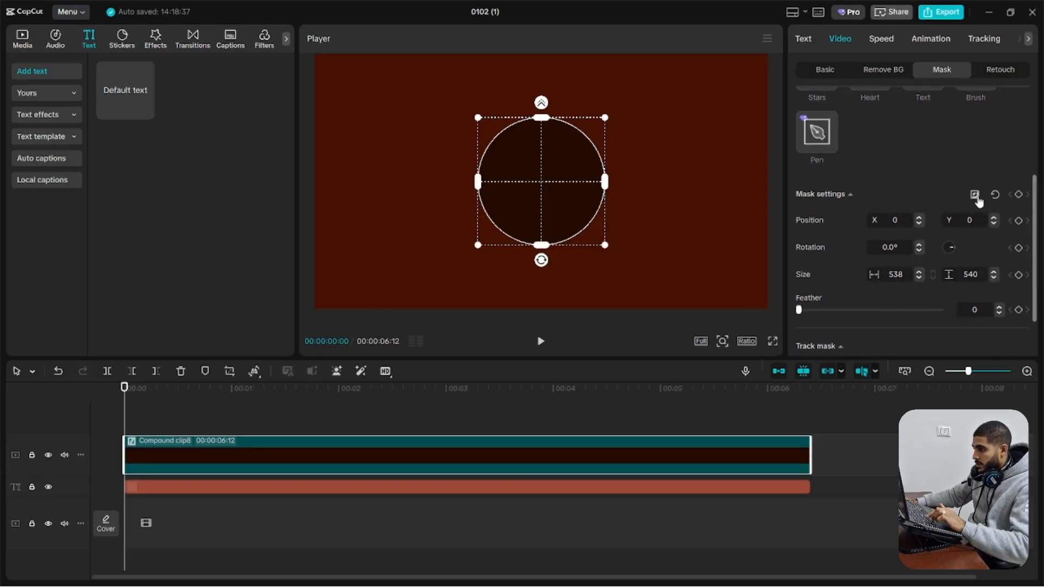
click(974, 194)
drag(557, 86, 561, 107)
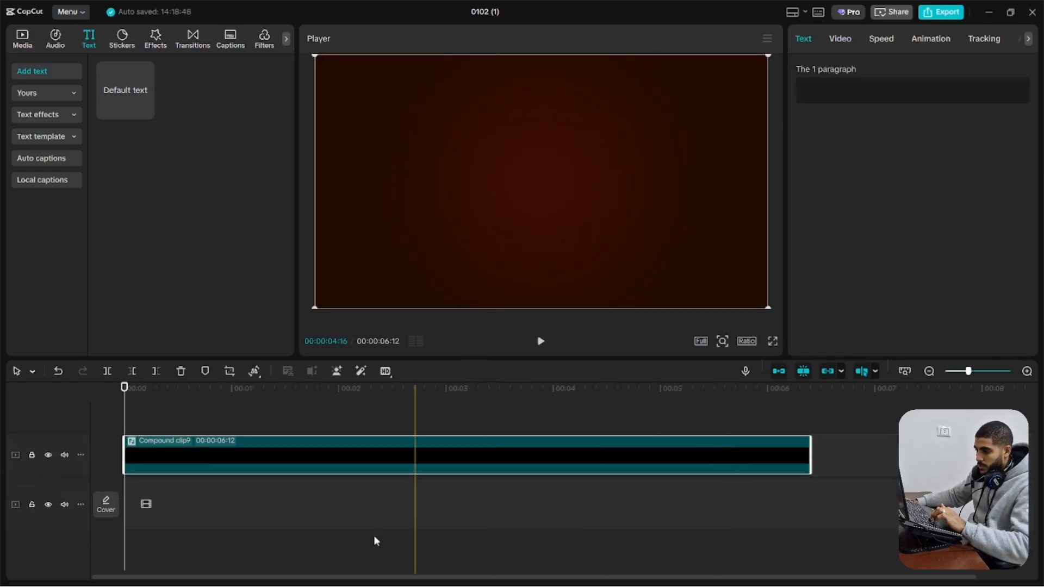
Replace the vignette compound clip with a freeze frame of it extended to 00:00:10:03
right_click(204, 455)
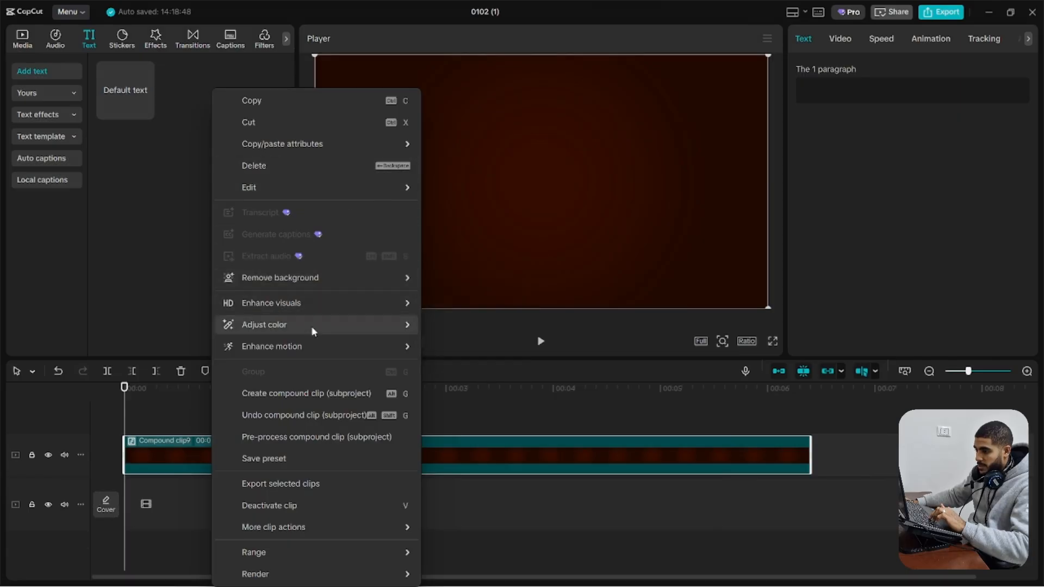
mouse_move(402, 187)
click(438, 188)
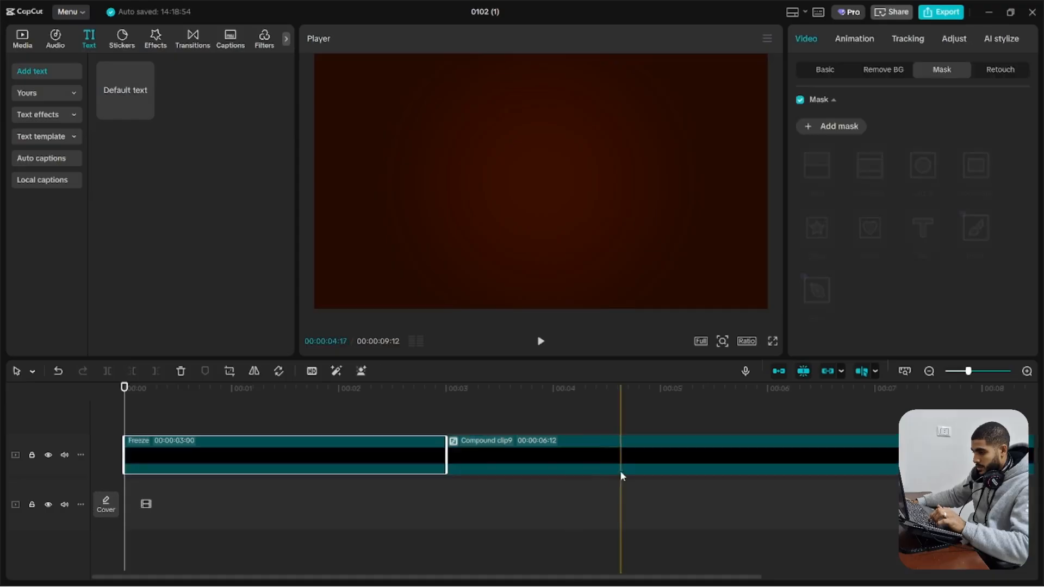
click(489, 455)
key(Delete)
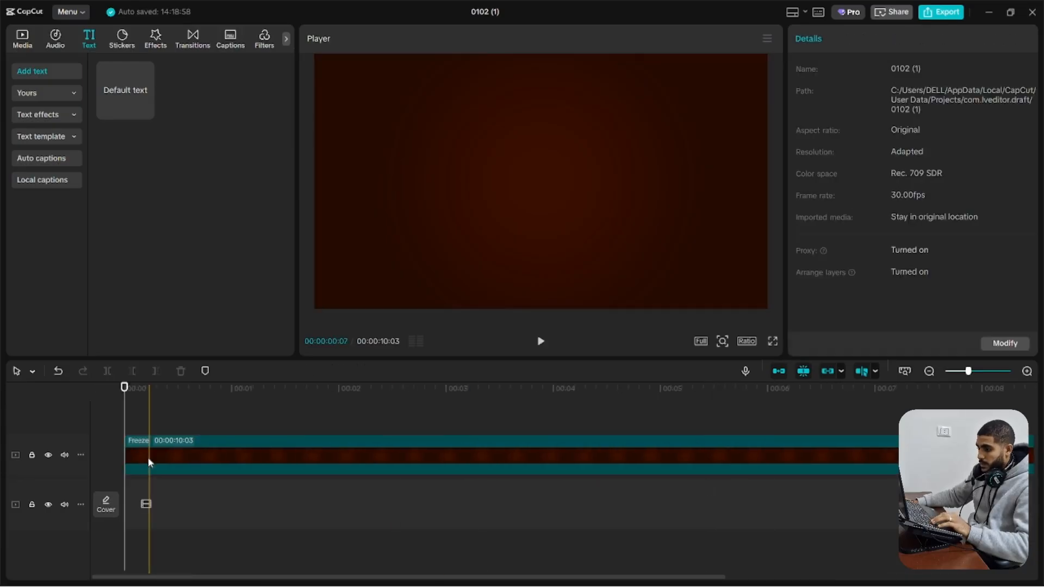
click(148, 458)
mouse_move(157, 457)
mouse_down()
mouse_move(156, 501)
mouse_move(156, 456)
mouse_up()
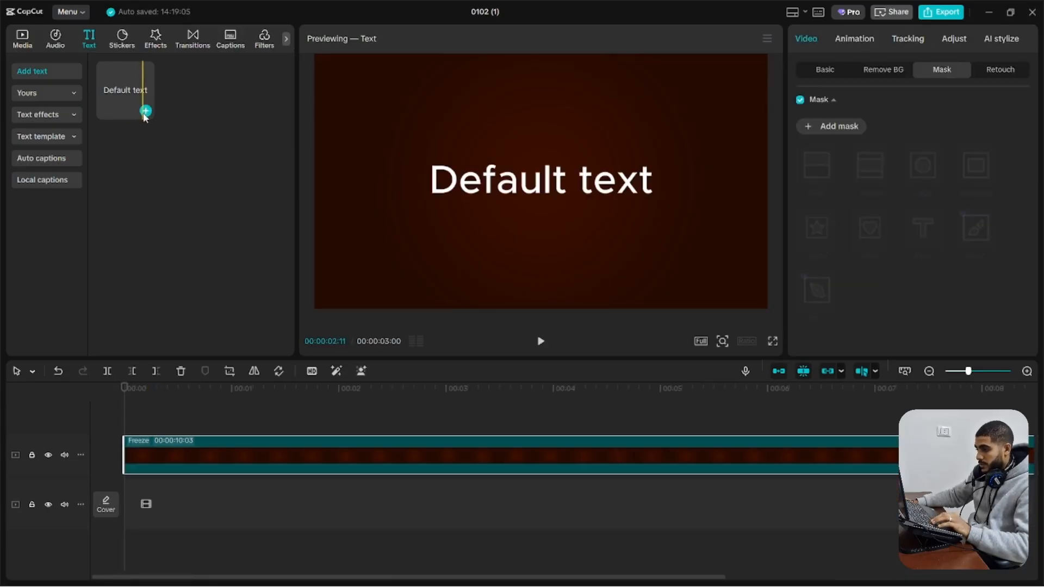
Add a text clip reading KH EDITING above the freeze clip, using the Tactic Sans Blk It font at 156% scale
click(146, 112)
text(kh editin)
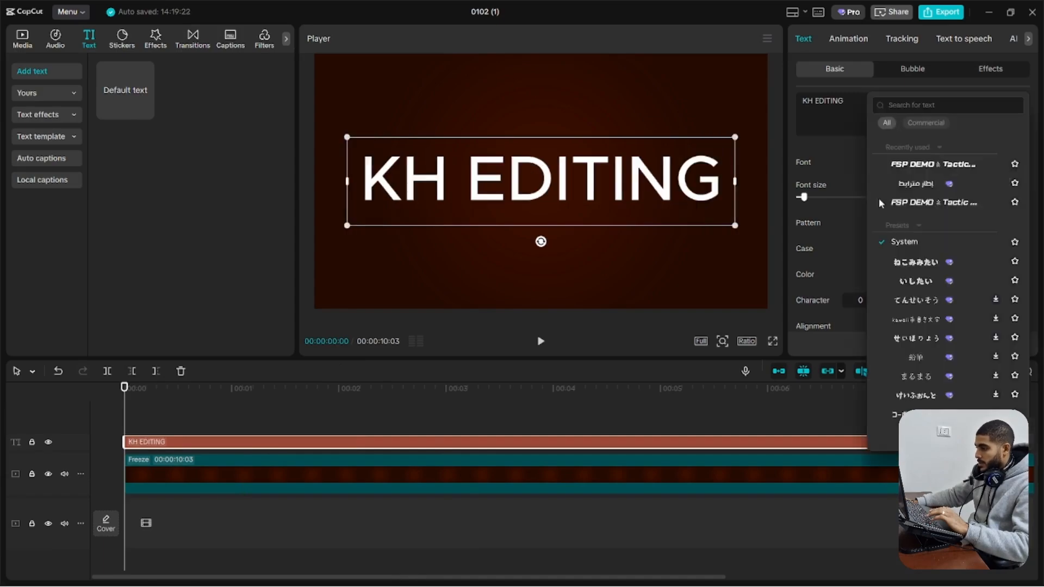
click(879, 199)
scroll(884, 261, down, 3)
scroll(883, 265, down, 6)
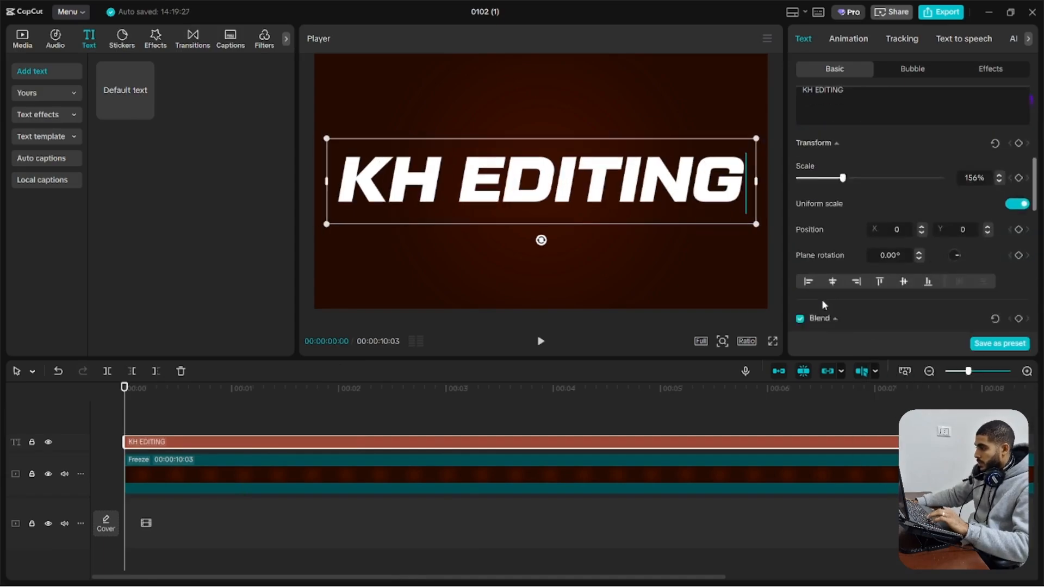
Give the KH EDITING text a thin dark orange stroke, color D03F00
click(800, 204)
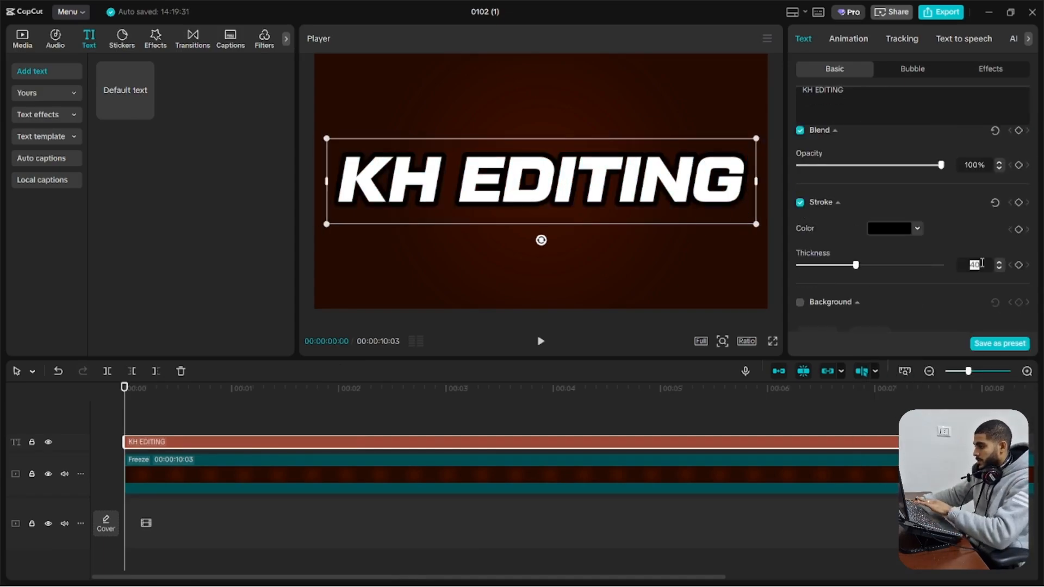
click(883, 225)
click(887, 421)
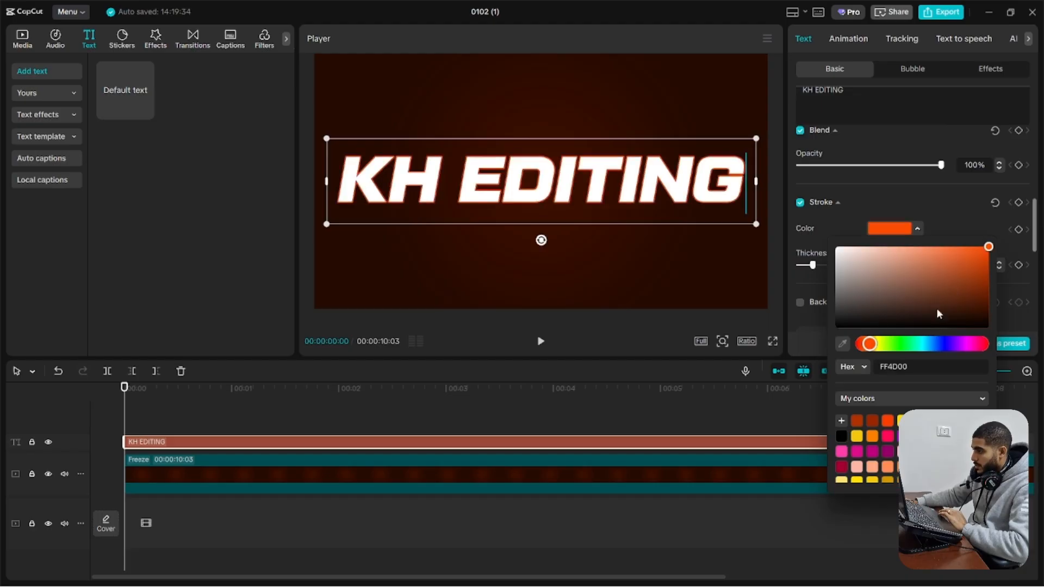
click(986, 263)
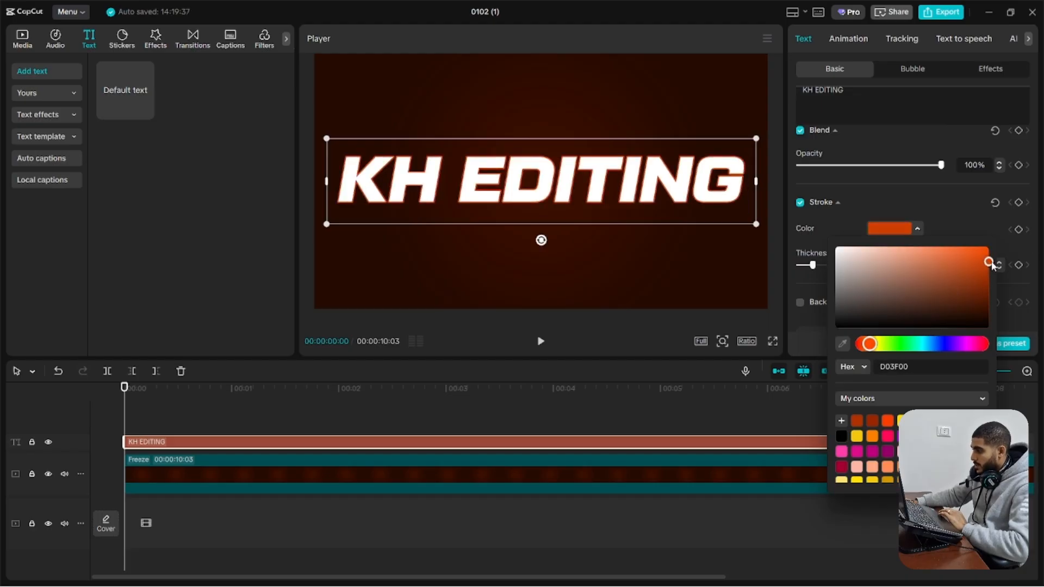
Set the fill color of the KH EDITING text to a slightly darkened pure green
scroll(864, 208, up, 10)
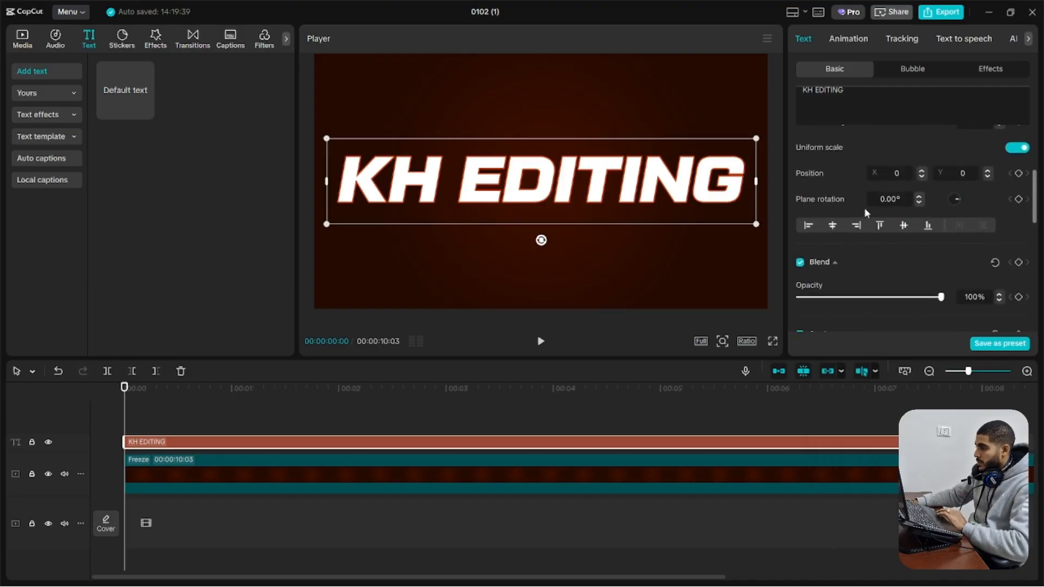
click(890, 275)
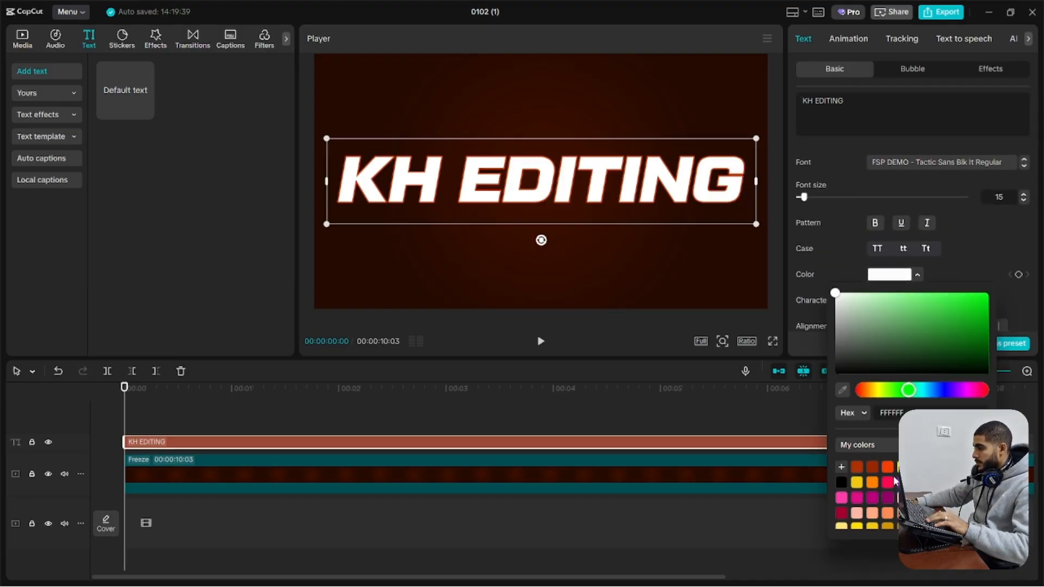
click(988, 294)
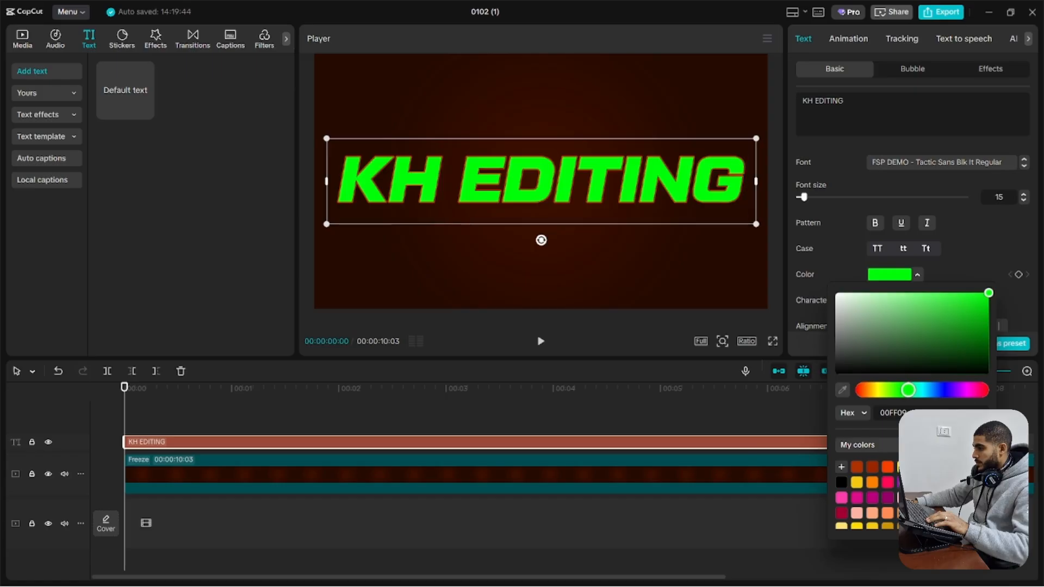
mouse_move(988, 293)
mouse_down()
mouse_move(997, 325)
mouse_move(987, 310)
mouse_up()
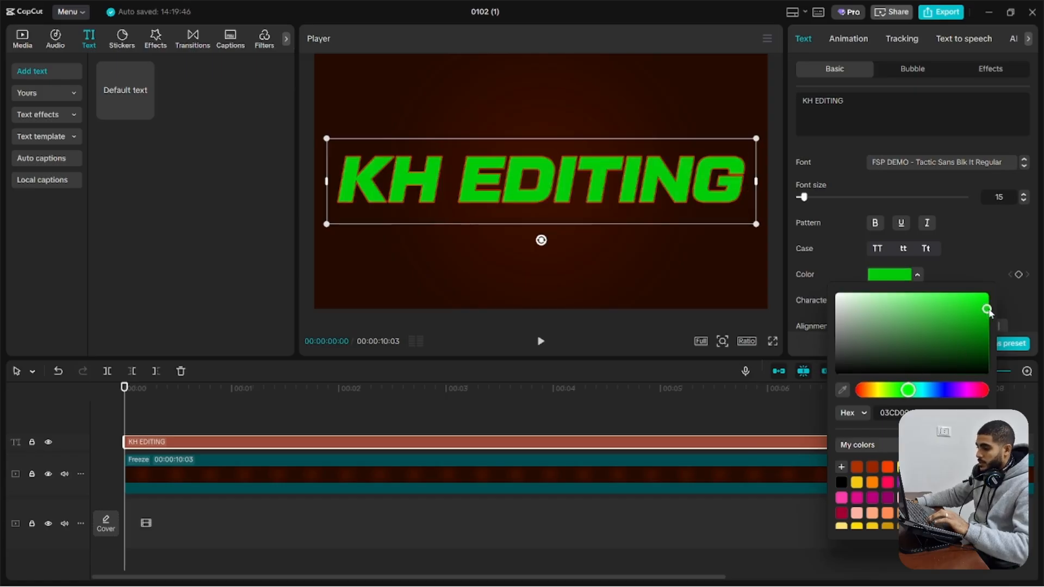
click(592, 403)
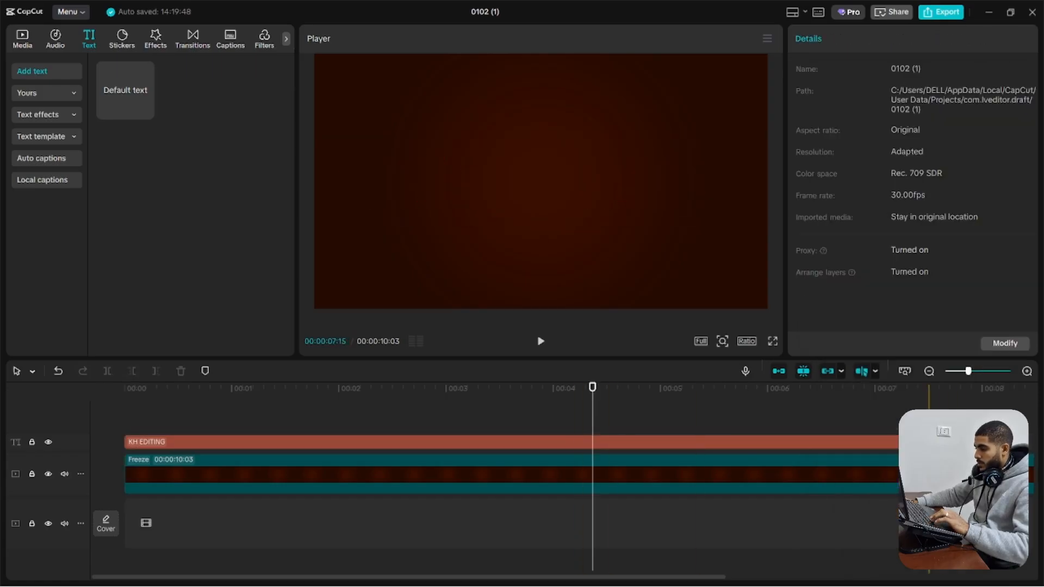
Extend the KH EDITING text over the freeze clip, combine both into a compound clip and deactivate it
drag(928, 442, 962, 442)
drag(882, 414, 764, 488)
key(alt+g)
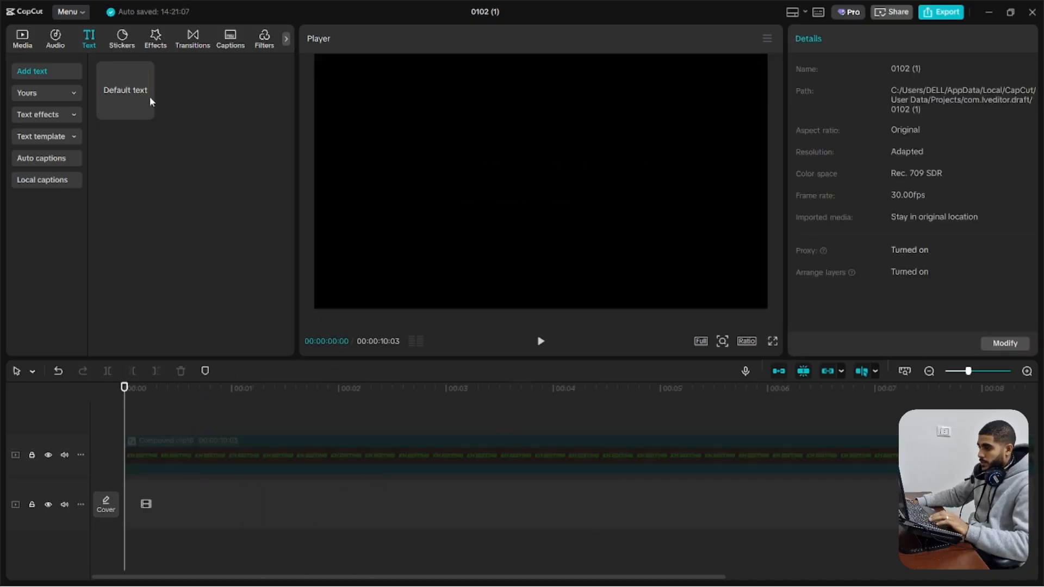
Add a default text clip above the deactivated compound clip, extend its duration and clear its text
click(146, 108)
drag(445, 439, 899, 441)
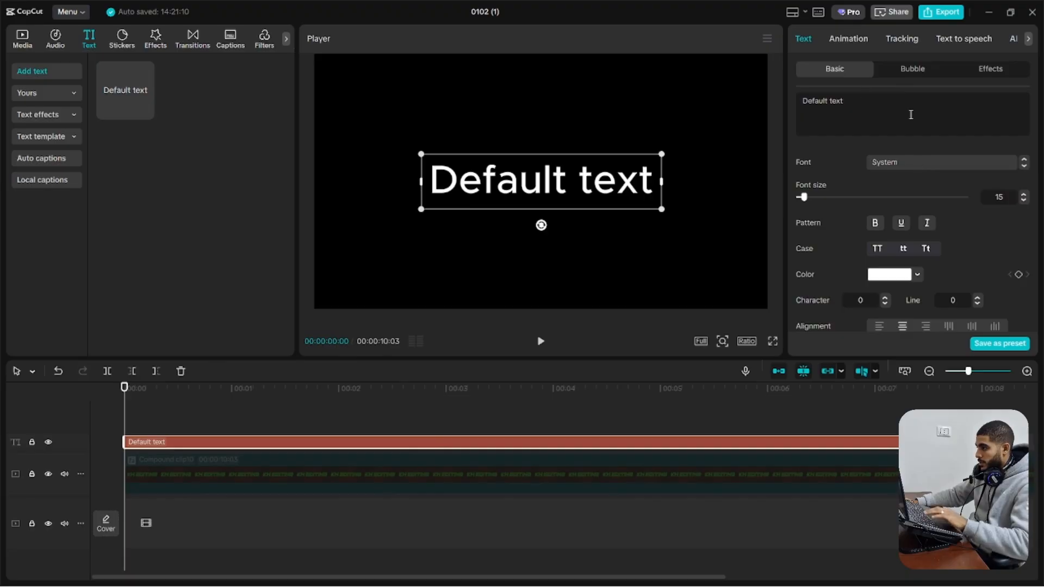
triple_click(822, 105)
key(BackSpace)
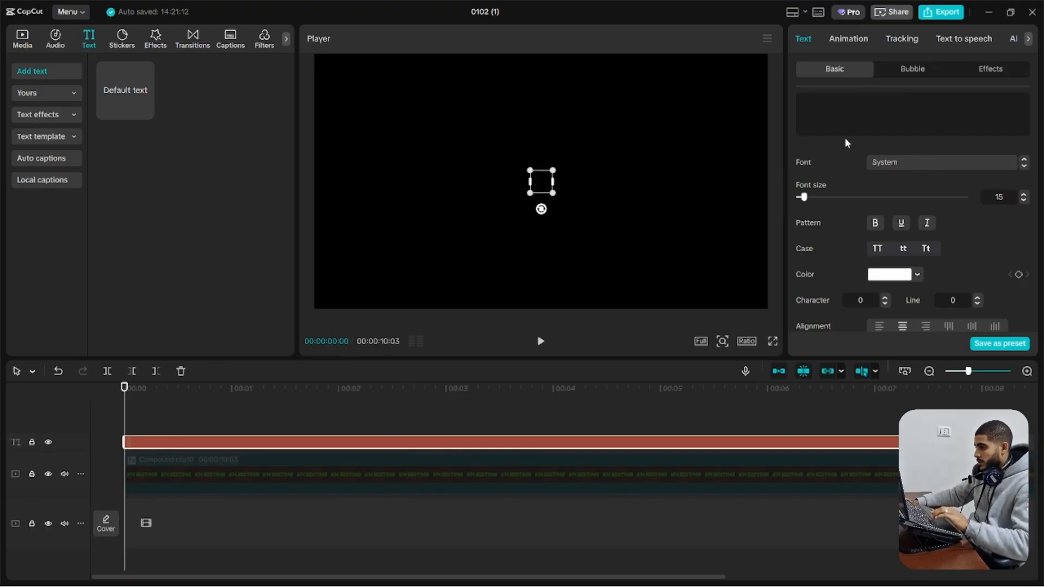
Set the blank text to the maximum font size and fill the frame with a bright orange text background
drag(804, 197, 967, 197)
scroll(886, 257, down, 8)
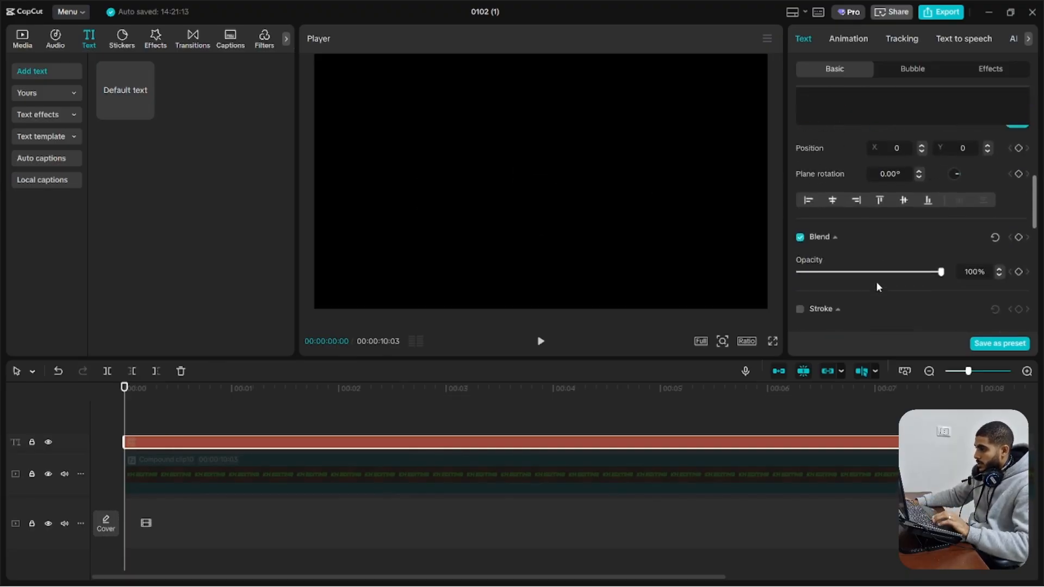
scroll(876, 282, down, 5)
click(800, 140)
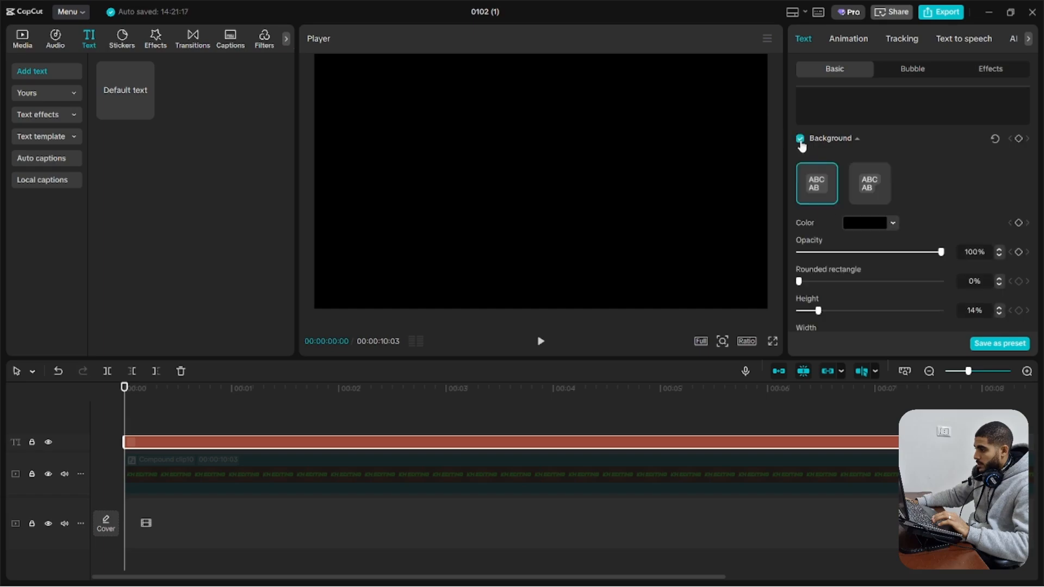
click(877, 223)
drag(908, 272, 965, 231)
click(959, 191)
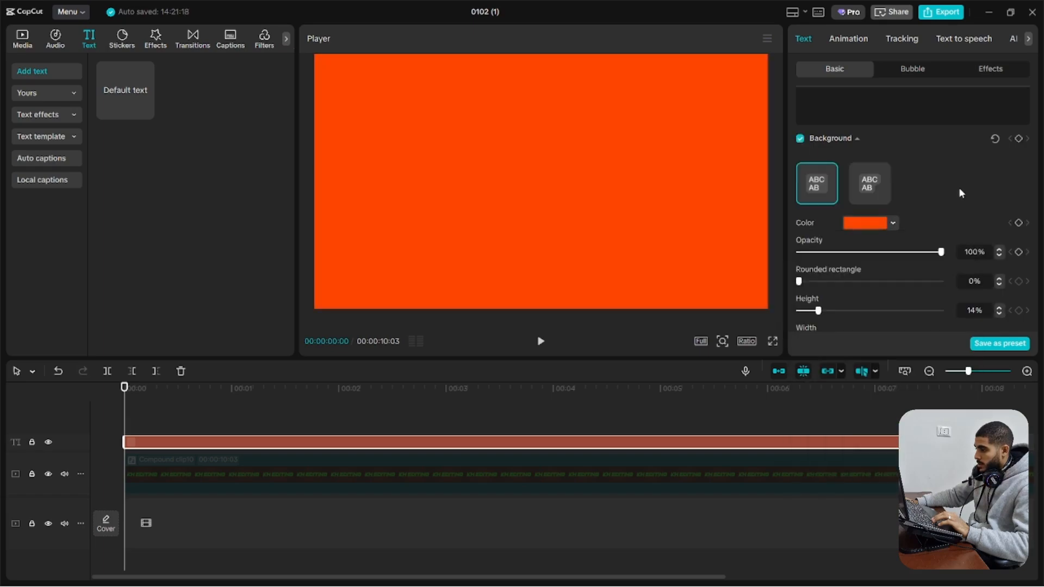
Turn the orange clip into a compound clip and draw a closed Pen mask with a wavy upper edge near its bottom
drag(124, 441, 2, 409)
key(alt+g)
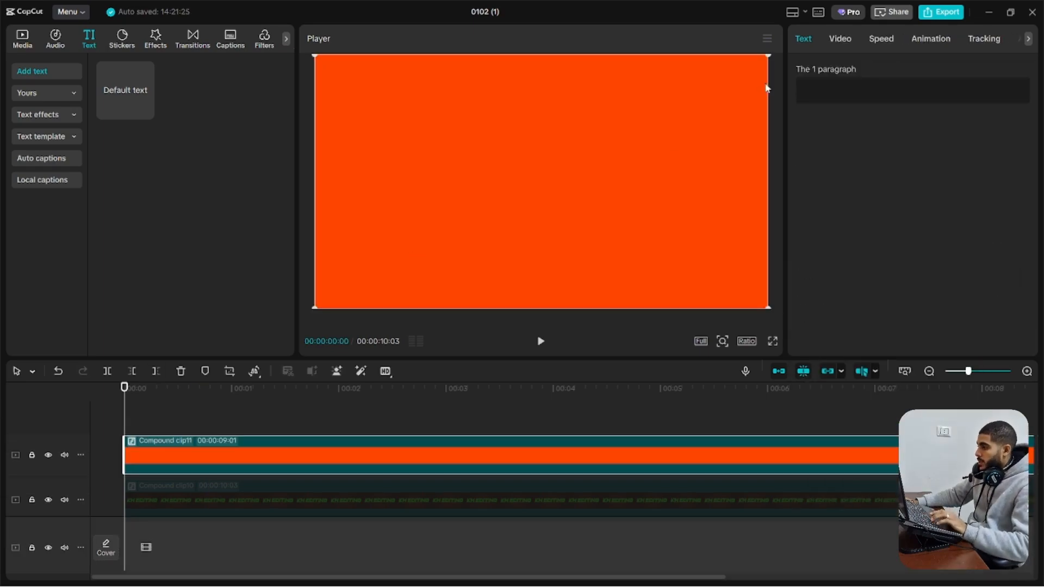
click(841, 39)
click(829, 128)
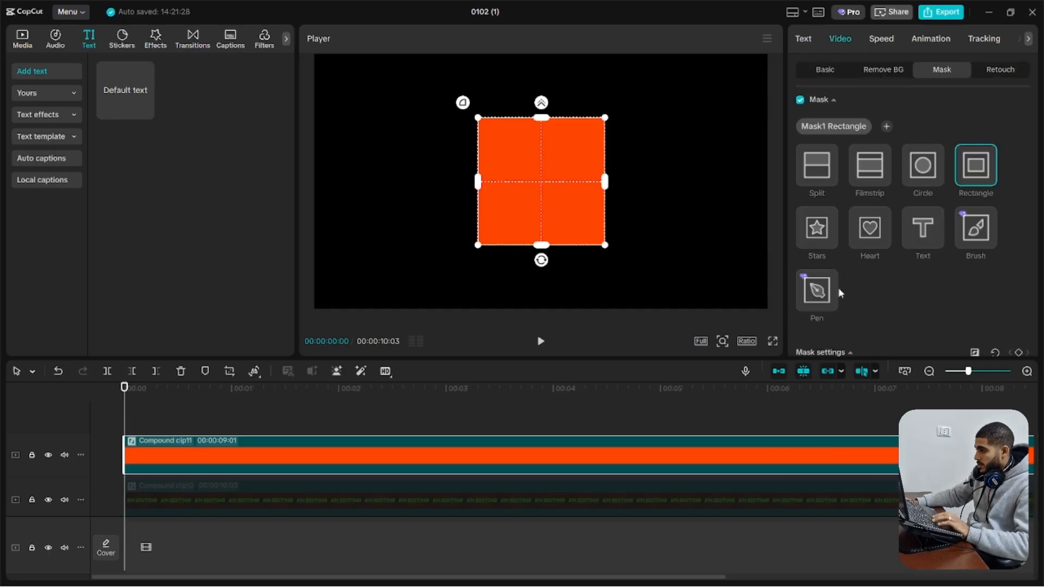
click(812, 297)
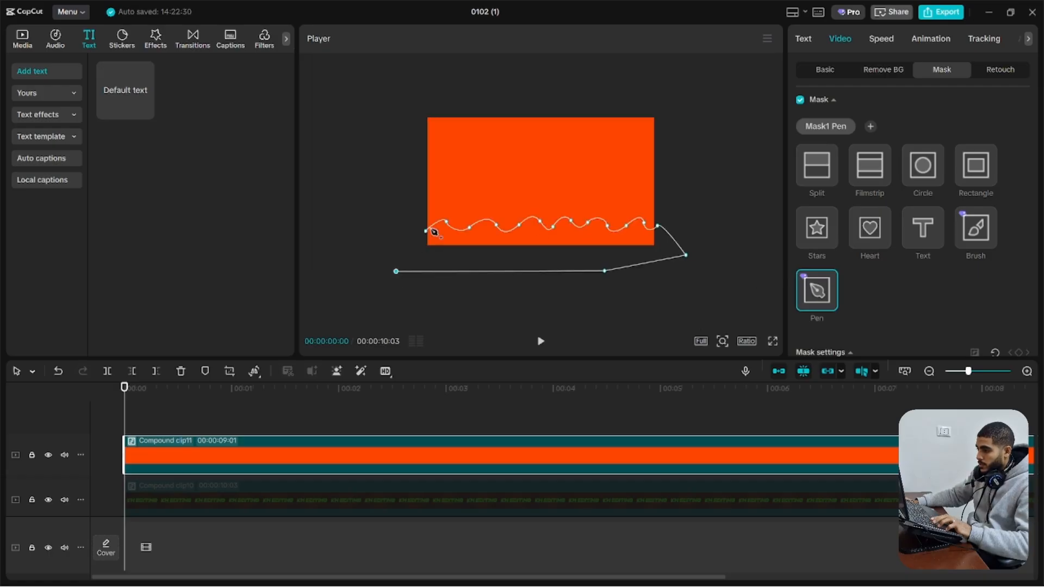
click(427, 233)
Reactivate the KH EDITING compound clip and place the orange wave clip on the main track beneath it
click(359, 482)
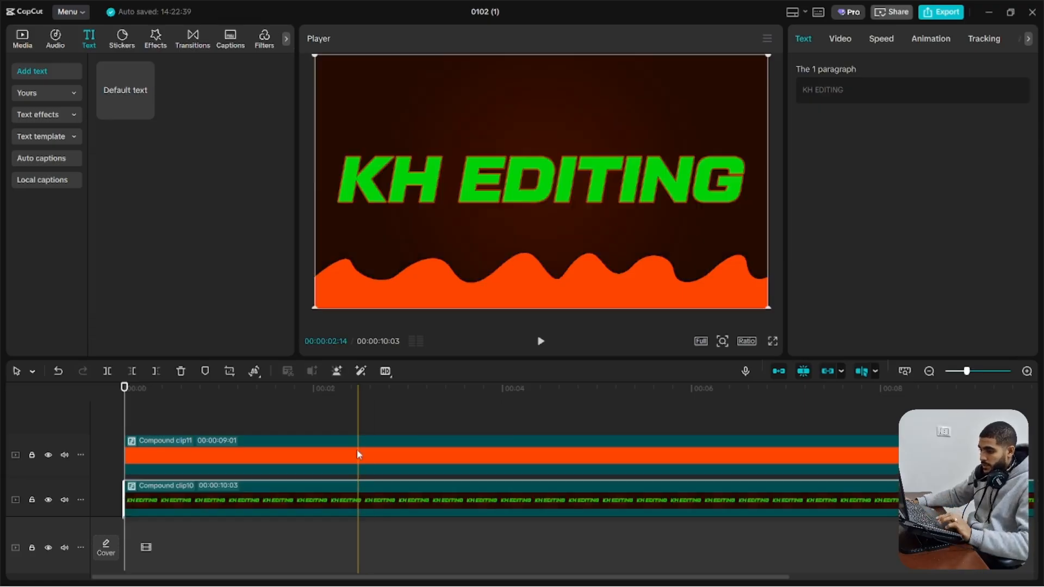
drag(357, 454, 329, 533)
Key out the green lettering of the KH EDITING clip with Chroma key at intensity 29
click(341, 460)
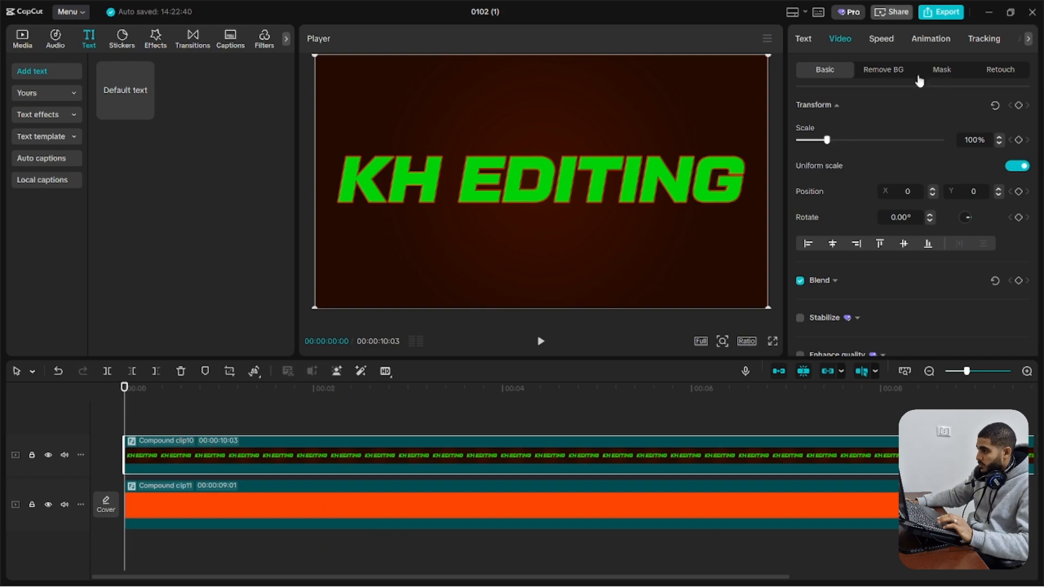
click(884, 69)
click(800, 170)
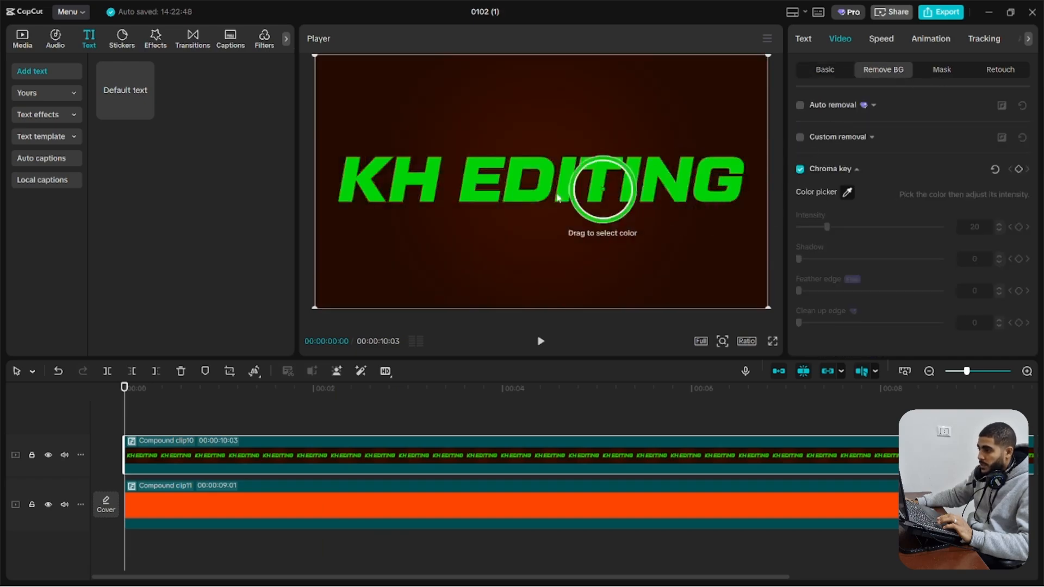
click(517, 193)
scroll(517, 193, up, 2)
scroll(517, 193, up, 3)
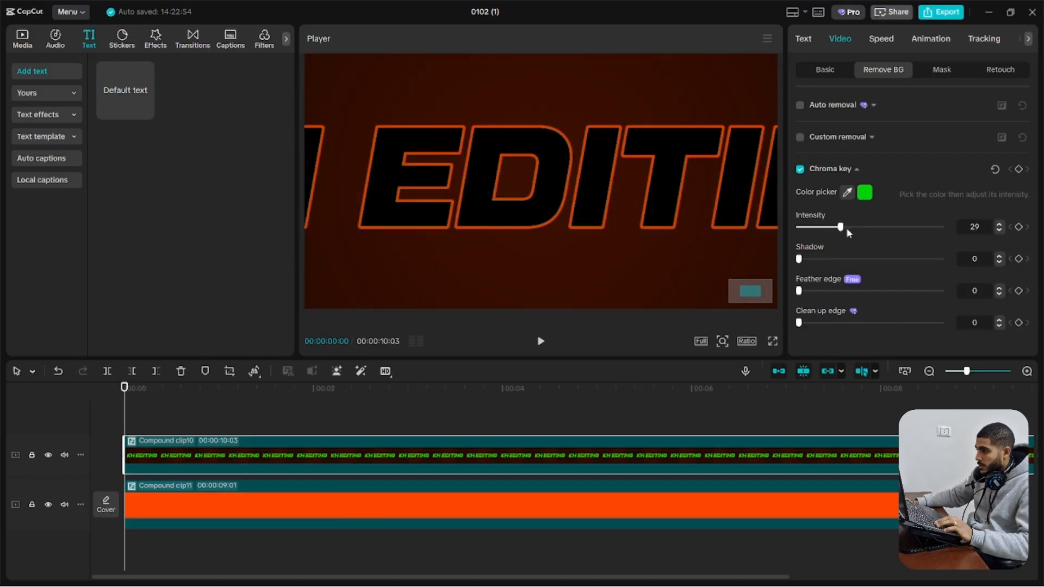
Raise the orange wave clip behind the lettering to about Y 697 and scale it to 92%
click(468, 513)
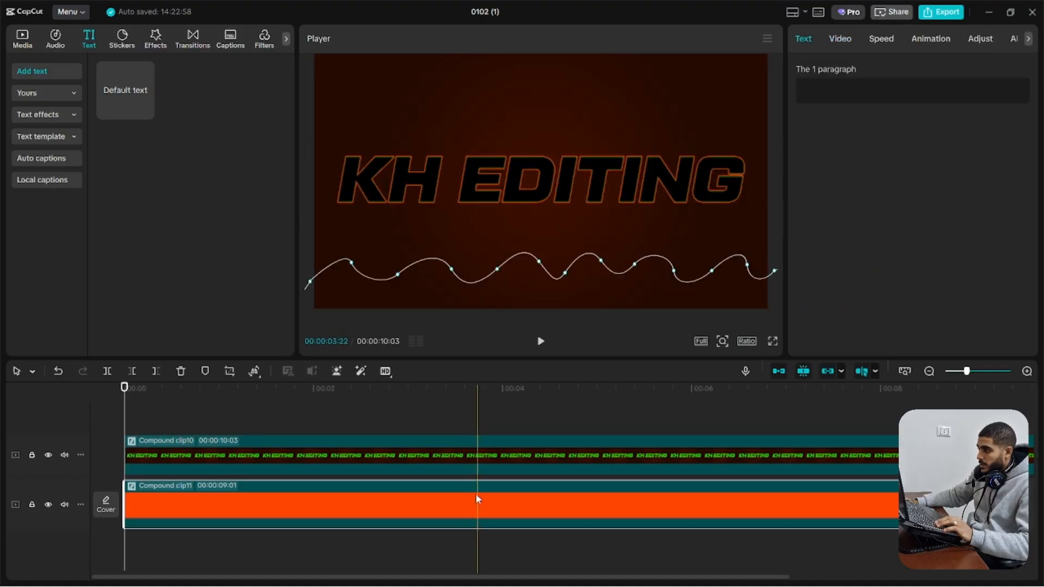
click(840, 38)
click(842, 76)
drag(601, 277, 601, 197)
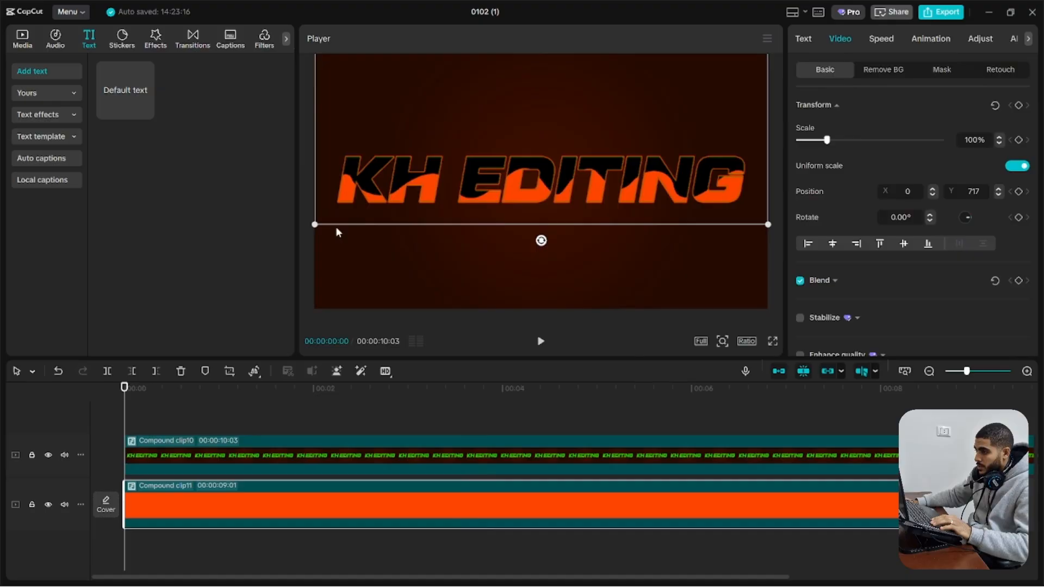
drag(318, 231, 396, 201)
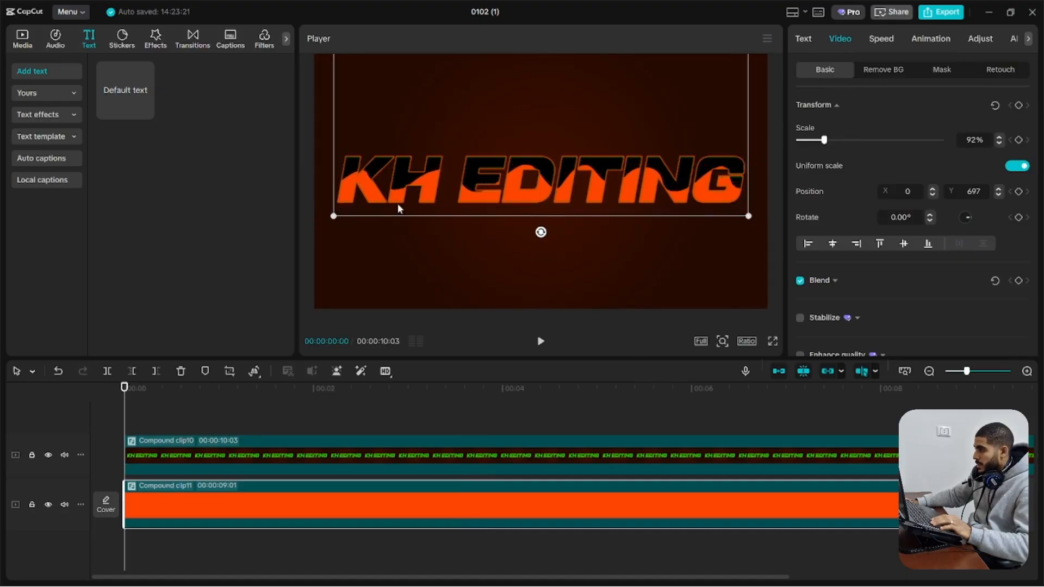
Reshape the wave clip's Pen mask into steeper curves across the lettering, adjusting the curve handles at the final letter
click(939, 79)
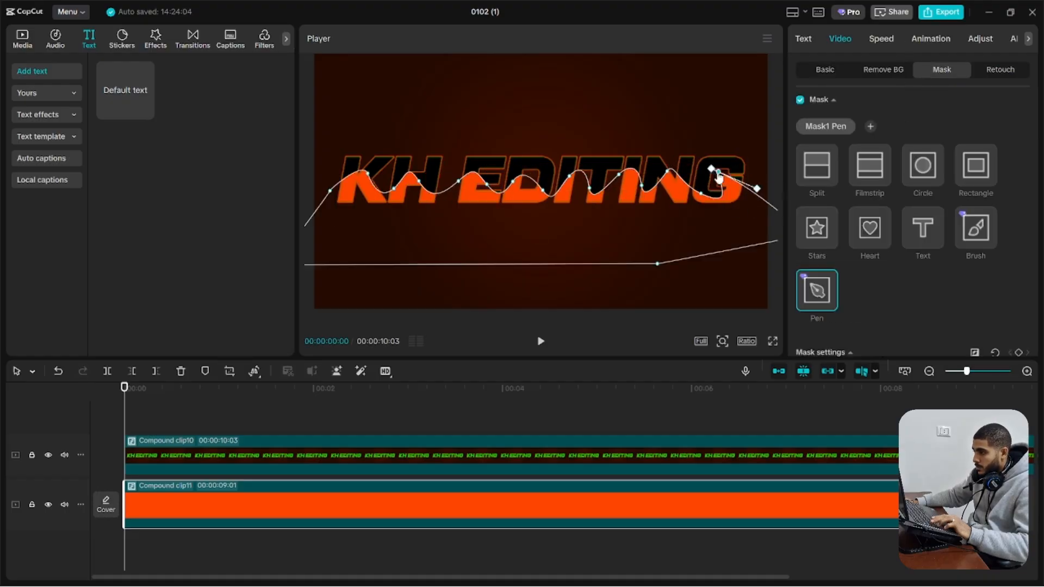
click(761, 194)
drag(756, 189, 727, 145)
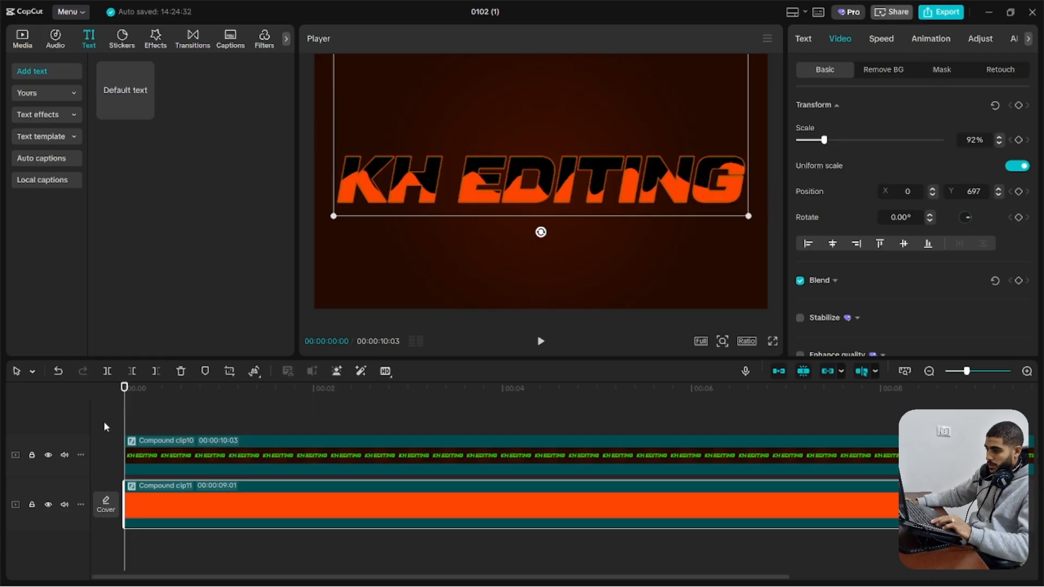
Turn off uniform scale and keyframe the wave clip from its start to 196% scale width and position X 1761, Y 665 at 00:00:04:28
click(1016, 169)
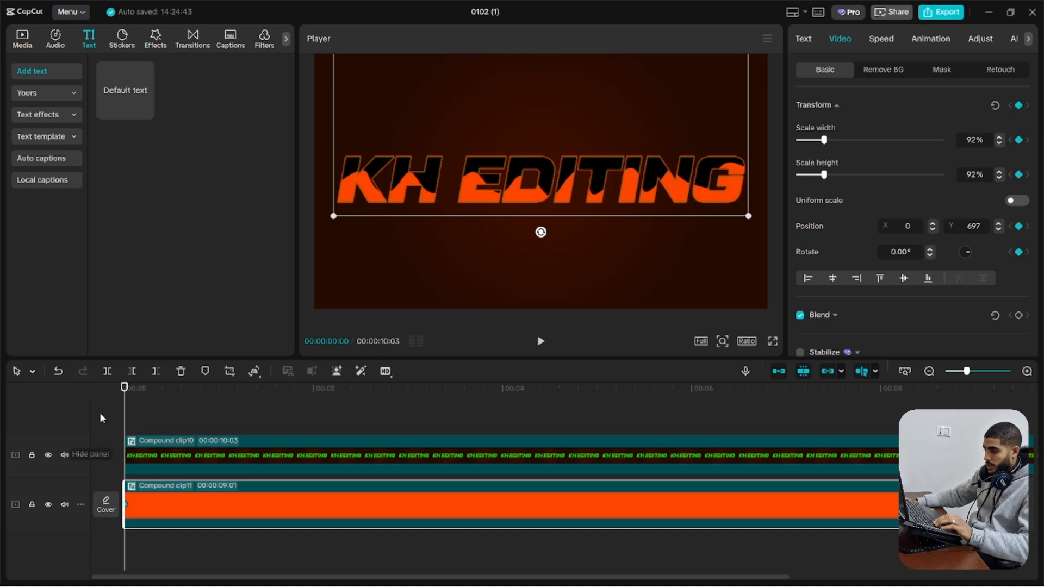
drag(129, 399, 592, 385)
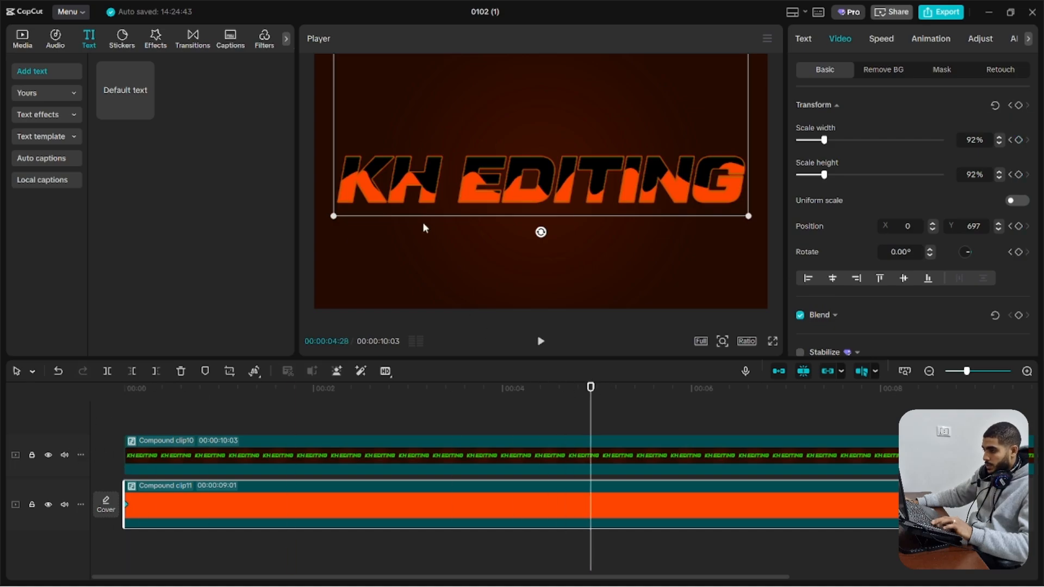
drag(420, 198, 624, 204)
key(ctrl+z)
drag(825, 175, 856, 145)
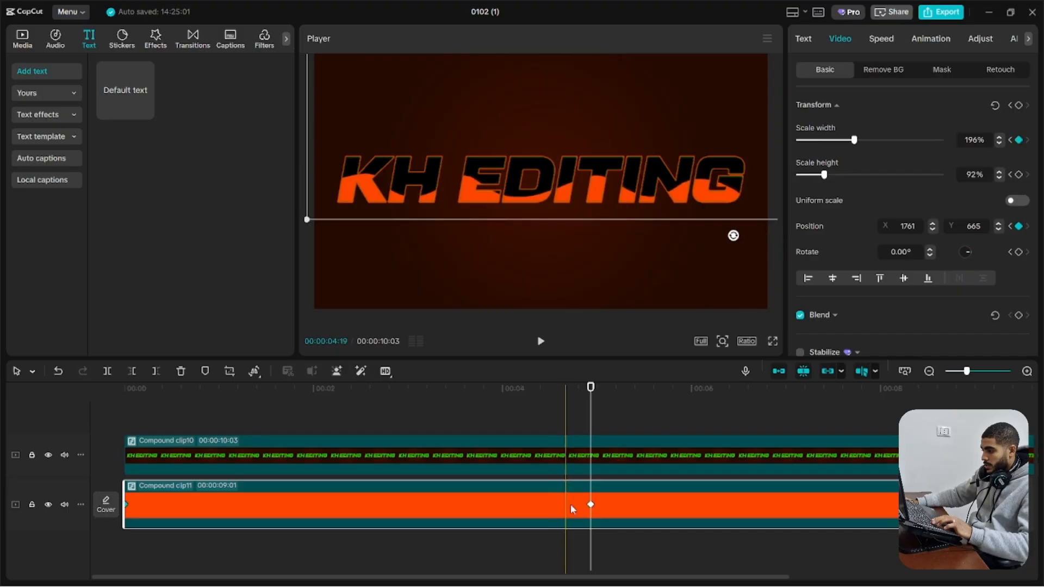
Move the orange wave clip's closing keyframes to the end of the clip and play the animation from the start
drag(450, 383, 1, 402)
key(space)
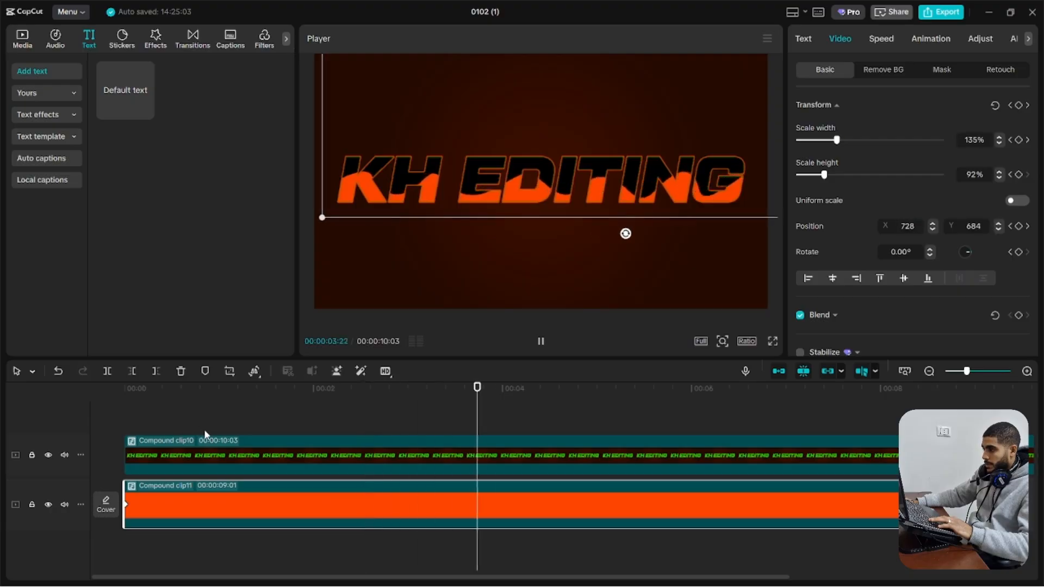
drag(256, 422, 199, 427)
click(163, 505)
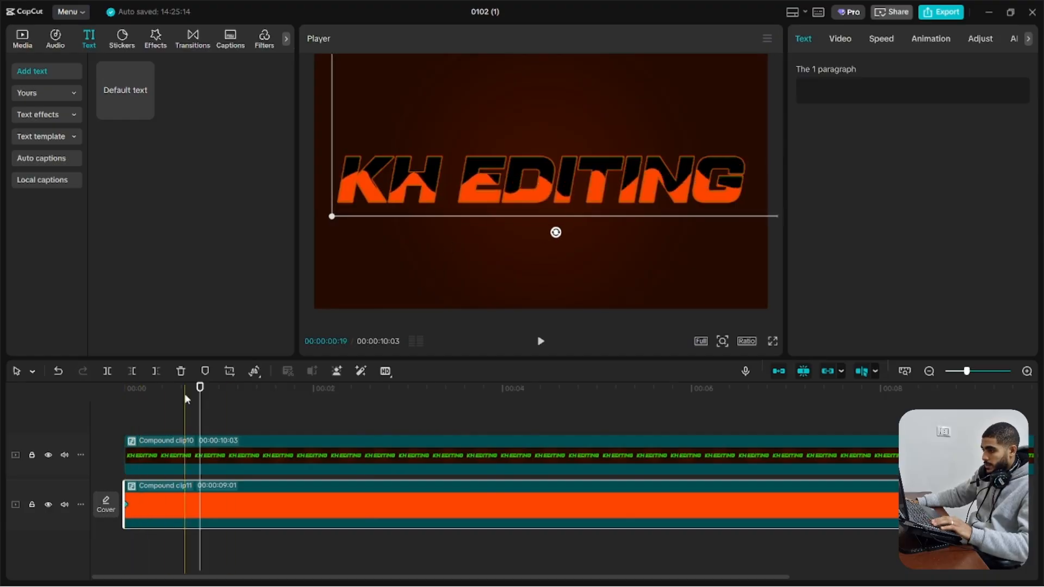
key(Home)
key(space)
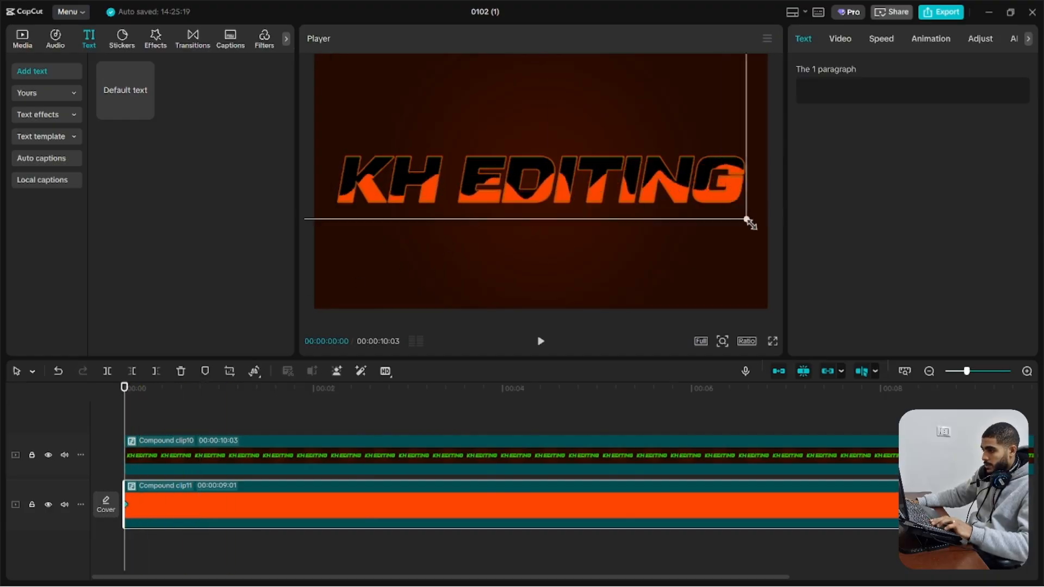
Adjust the wave clip's position at its start and raise it slightly within the lettering at its end keyframe
click(85, 431)
double_click(168, 504)
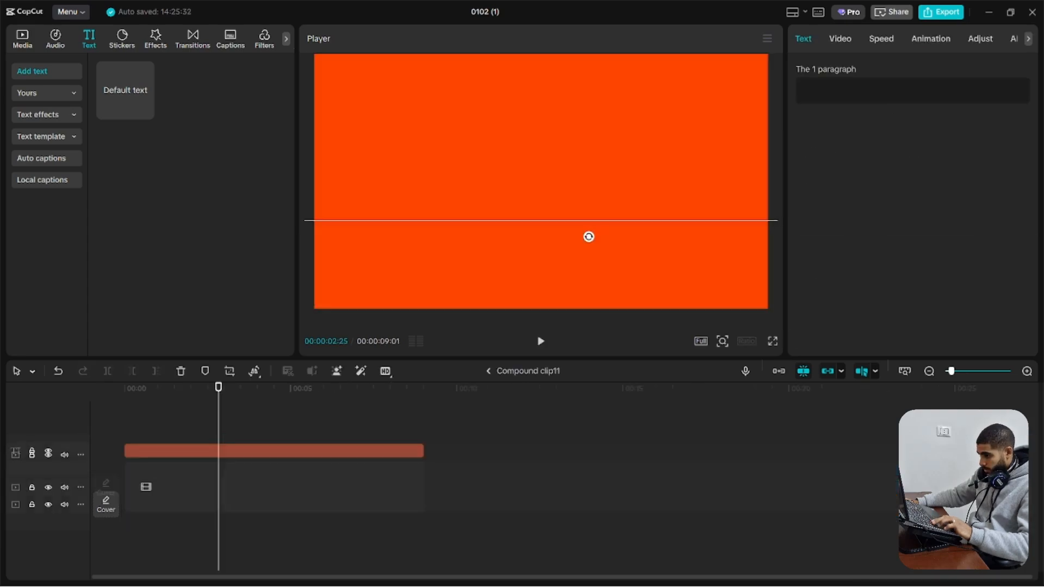
click(507, 372)
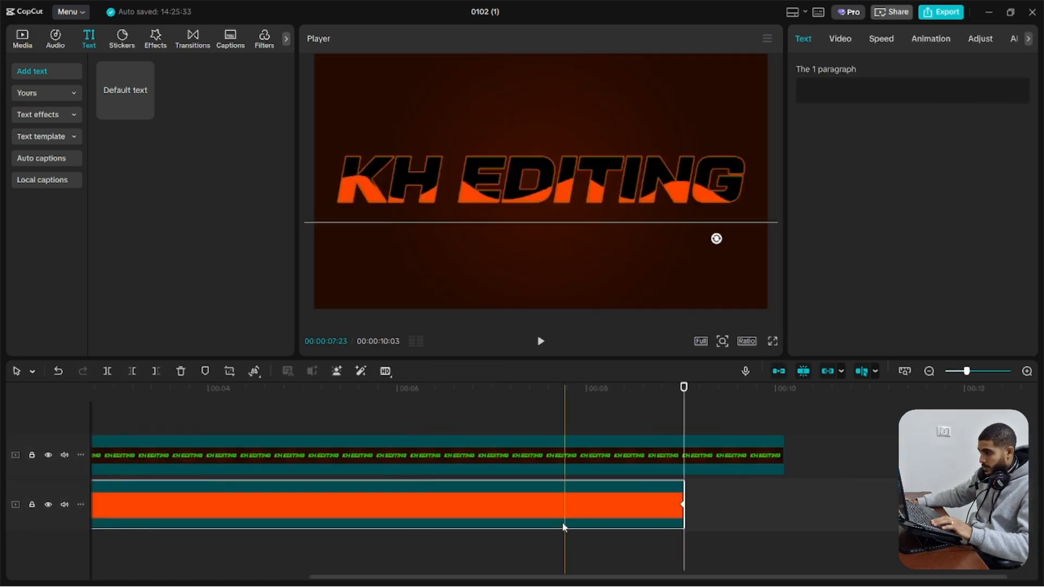
drag(635, 205, 635, 197)
drag(675, 514, 1, 397)
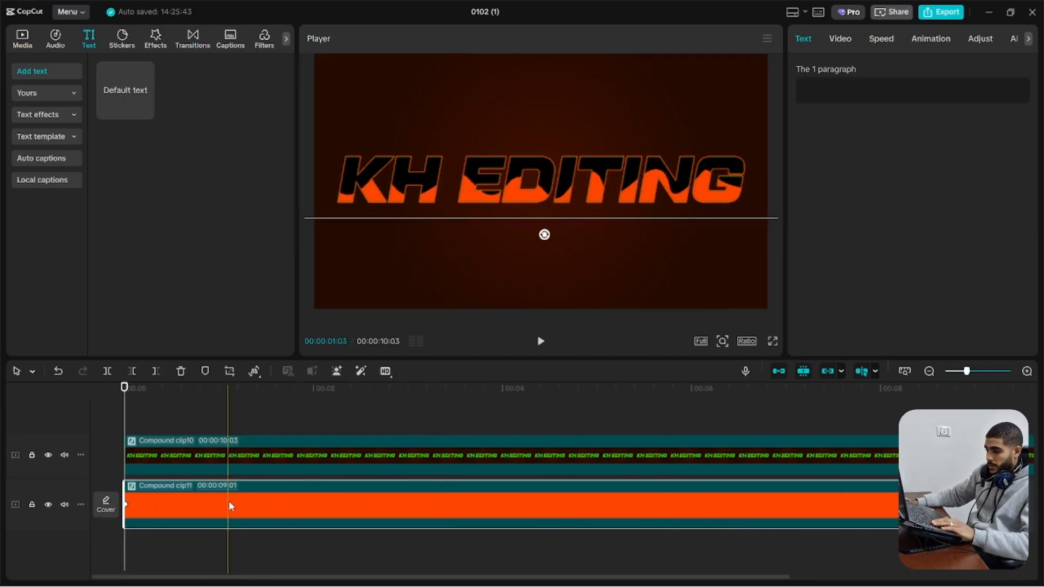
Duplicate the orange wave clip, stack the two on separate layers, and recolour the upper one's inner background dark reddish brown
mouse_move(228, 500)
mouse_down()
mouse_move(230, 488)
mouse_move(220, 491)
mouse_up()
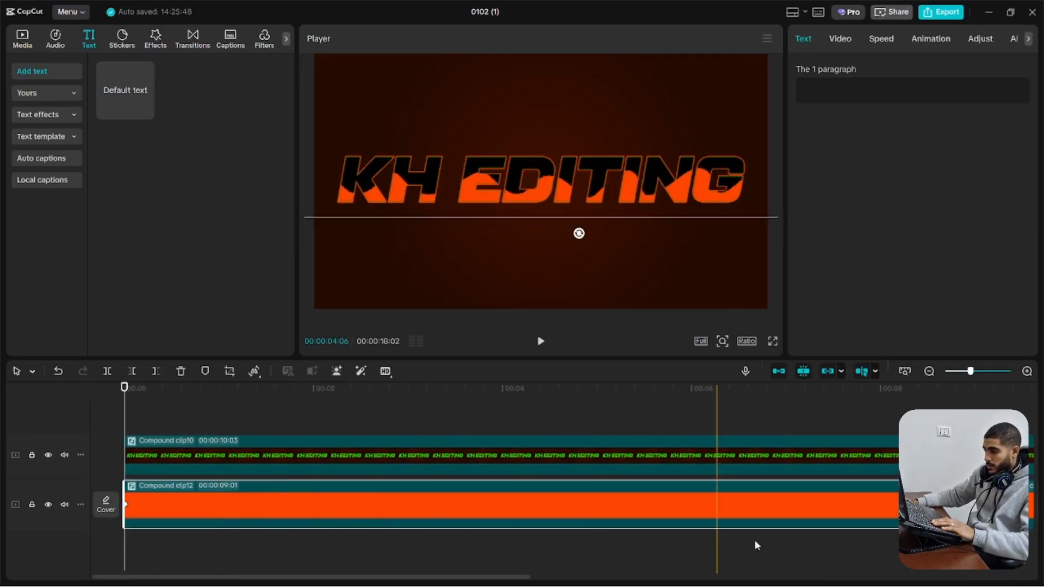
drag(1010, 510, 142, 477)
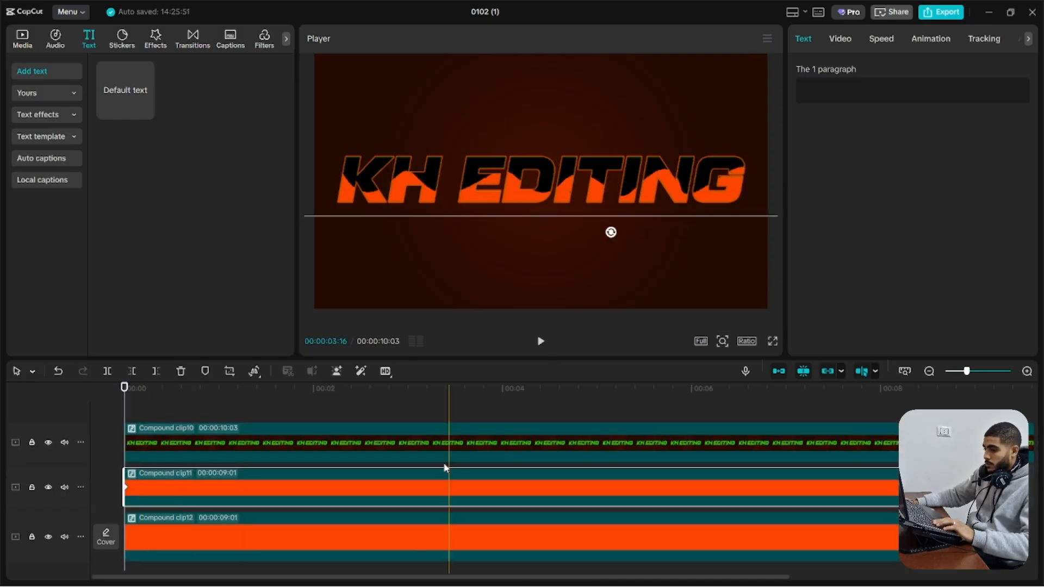
double_click(399, 488)
click(322, 455)
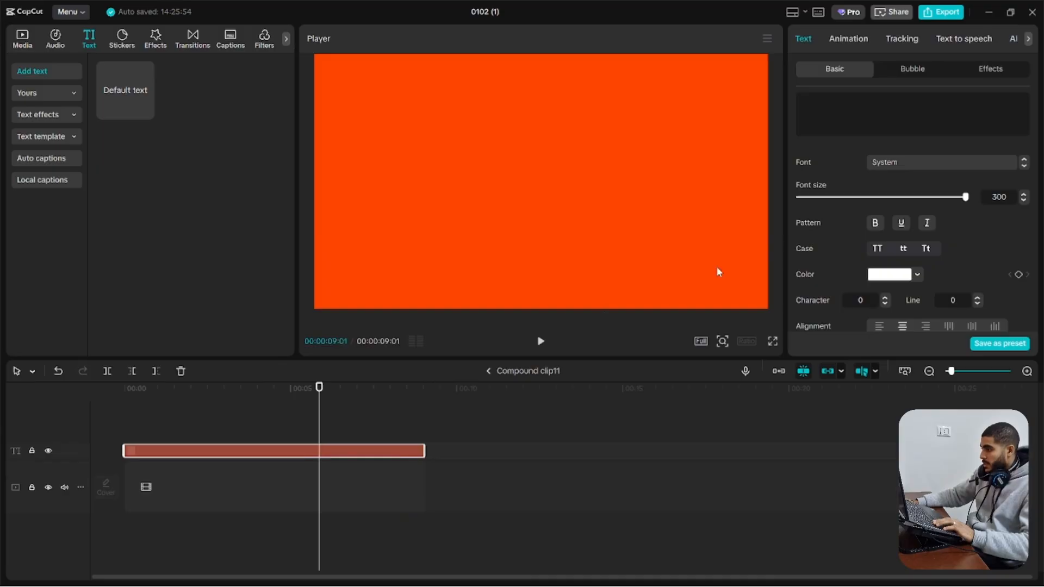
scroll(946, 269, down, 6)
scroll(935, 255, down, 4)
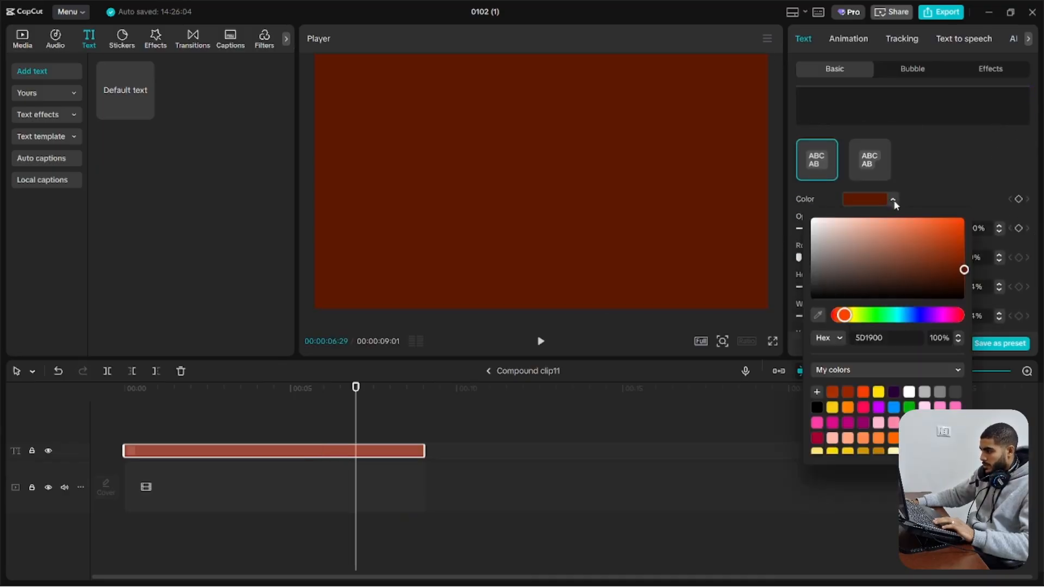
drag(964, 269, 966, 262)
click(496, 375)
click(495, 373)
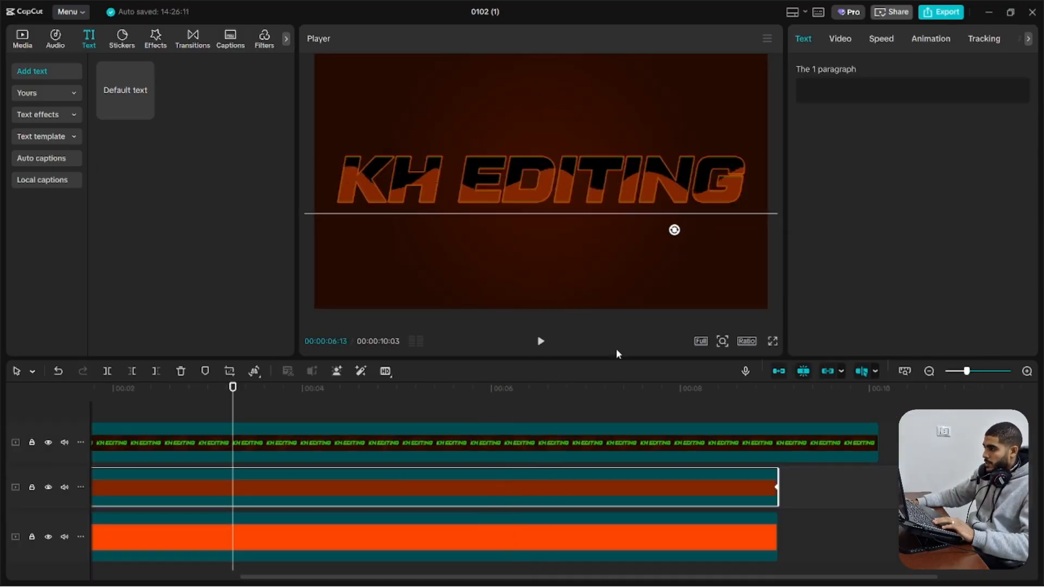
Wrap the darker wave clip in a new compound clip and give it a Filmstrip mask
click(840, 38)
click(927, 69)
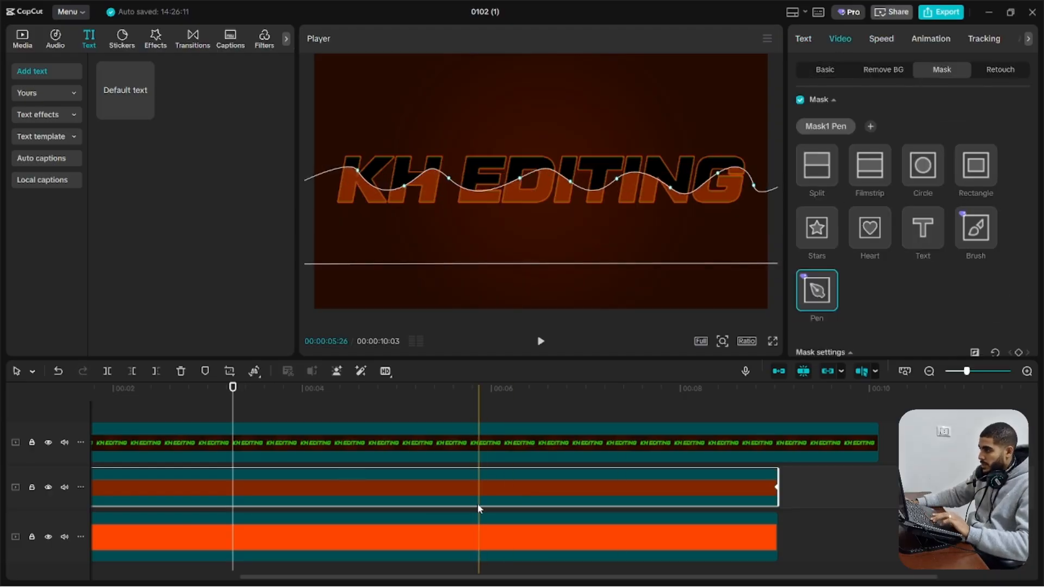
key(alt+g)
click(816, 130)
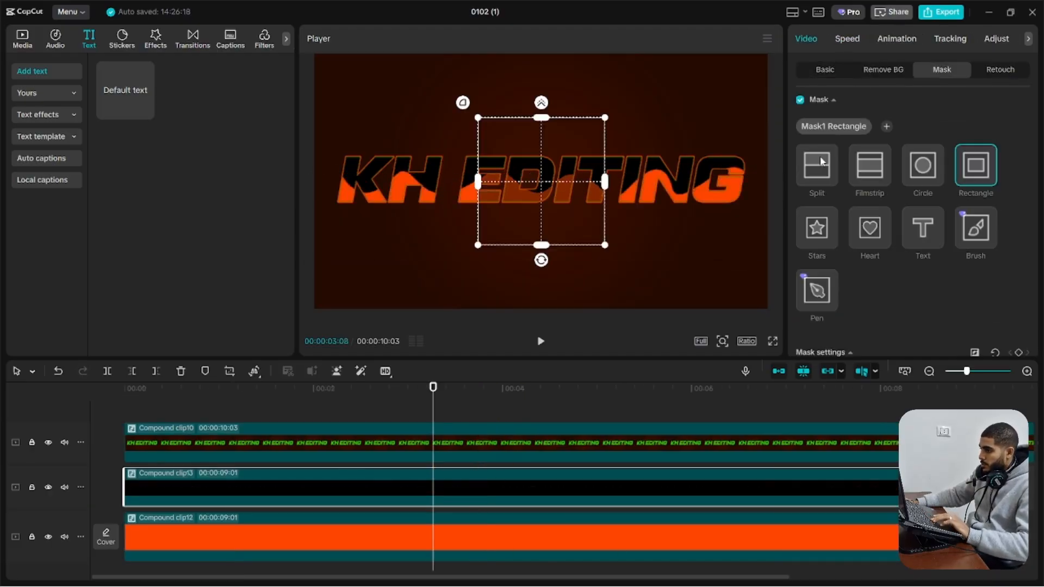
click(865, 168)
Narrow the Filmstrip mask to a thin horizontal band through the middle of the lettering
drag(544, 119, 545, 197)
scroll(545, 181, up, 5)
mouse_move(544, 174)
mouse_down()
mouse_move(544, 164)
mouse_move(559, 187)
mouse_up()
scroll(435, 266, down, 5)
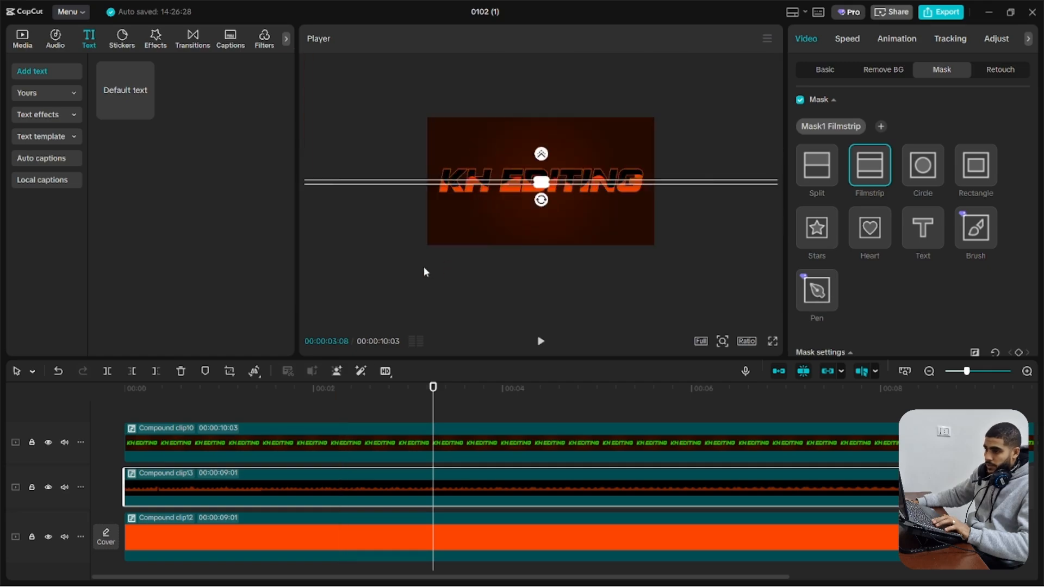
Add the Blur effect between the lettering and the darker wave layer and extend it to the end of the wave clips
click(155, 38)
scroll(125, 163, down, 1)
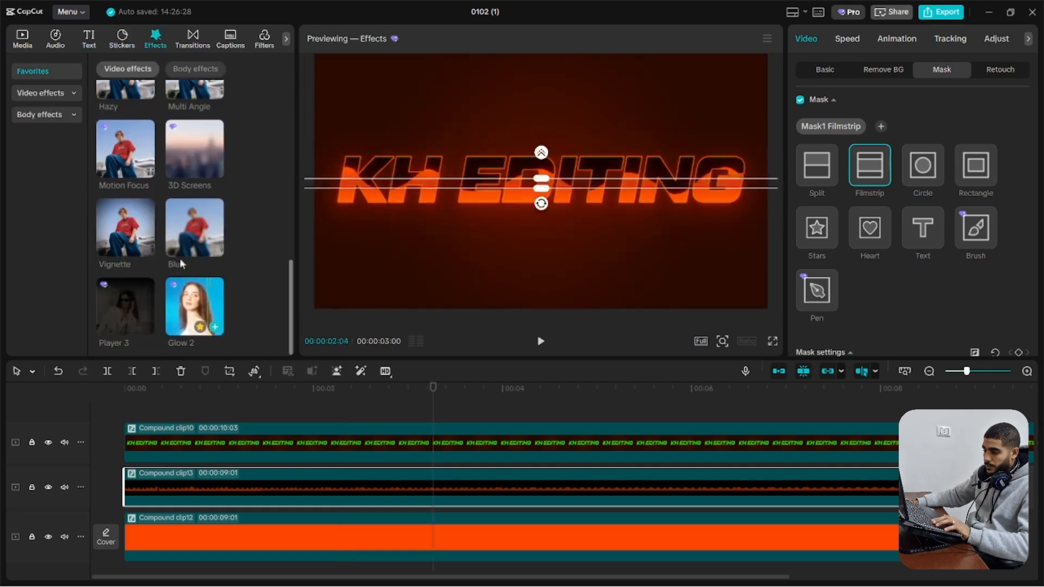
drag(178, 450, 121, 465)
drag(279, 429, 260, 483)
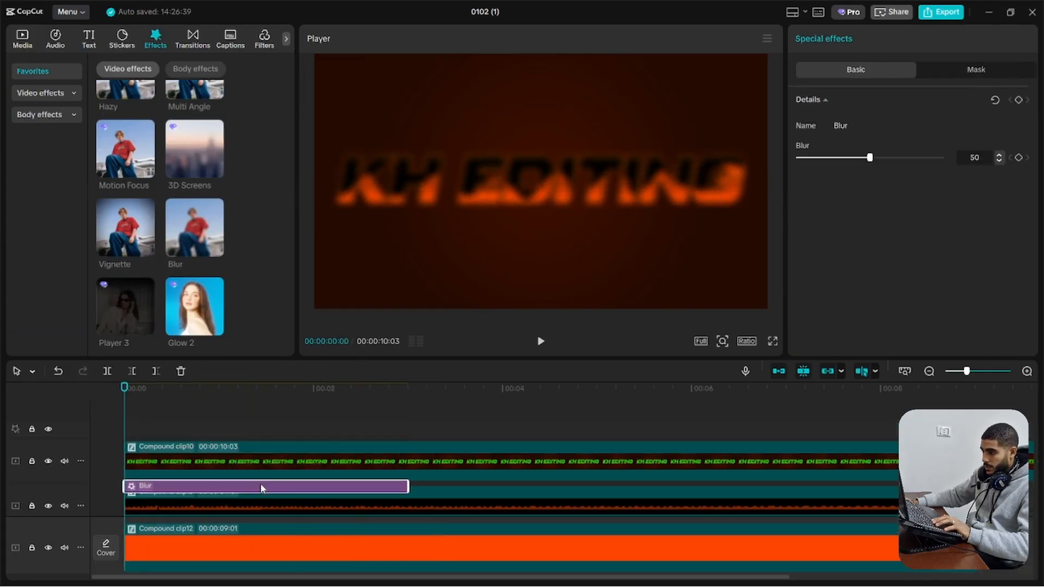
drag(408, 473, 963, 474)
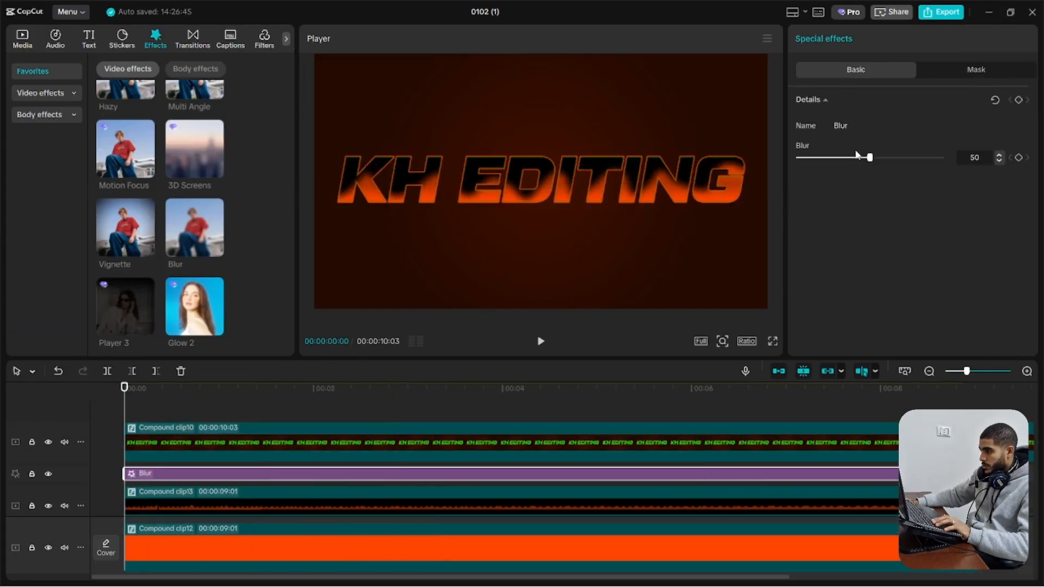
Combine all layers into one compound clip, apply the Glow 2 effect to it and play the result
drag(854, 415, 529, 579)
key(alt+g)
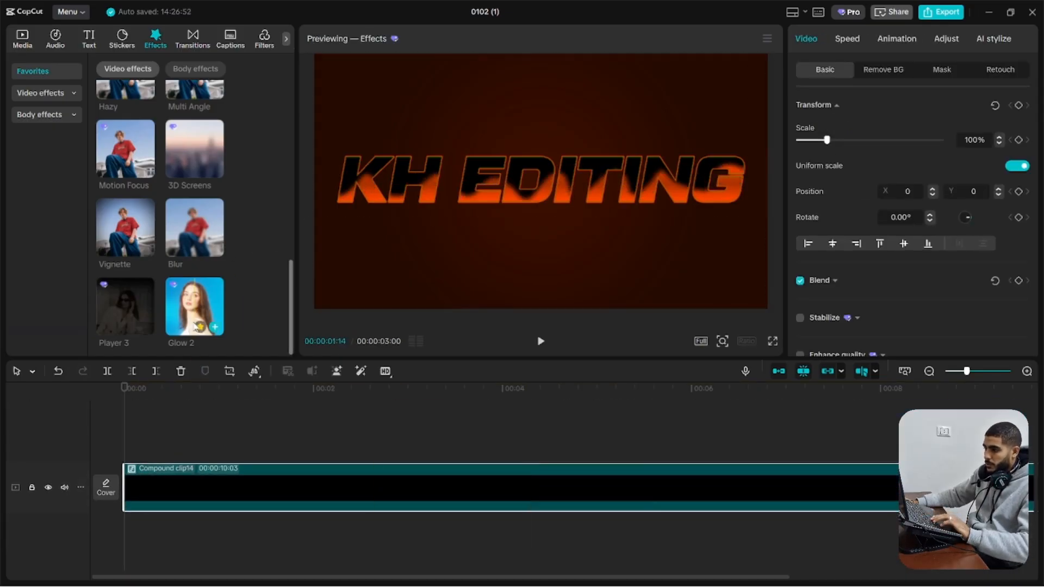
drag(214, 325, 185, 472)
click(44, 426)
key(space)
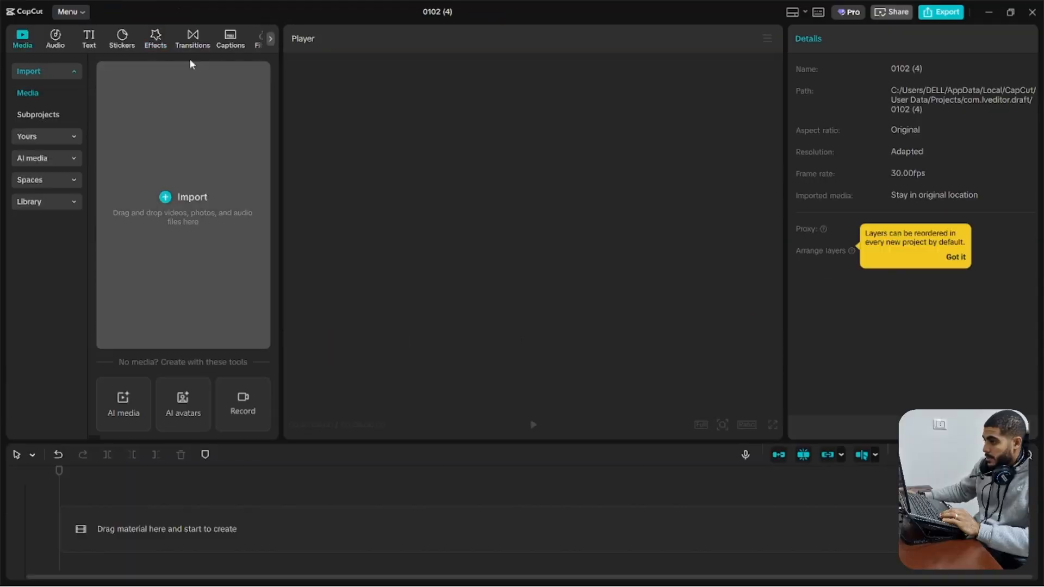
Add a default text layer in the new project, change it to "o", and enlarge it to 500% scale with font size 23
click(89, 39)
click(136, 109)
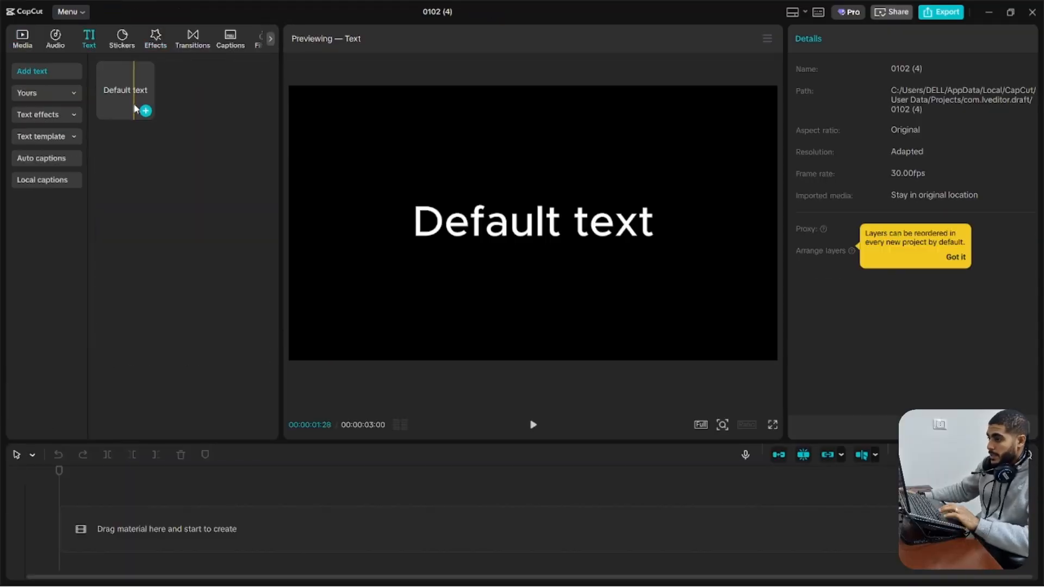
click(147, 112)
double_click(512, 211)
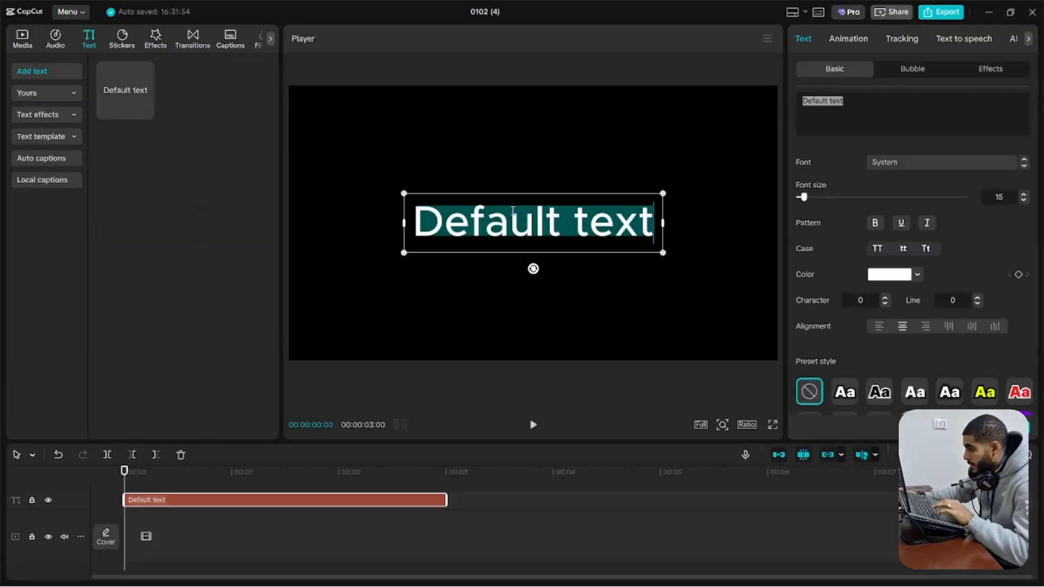
text(o)
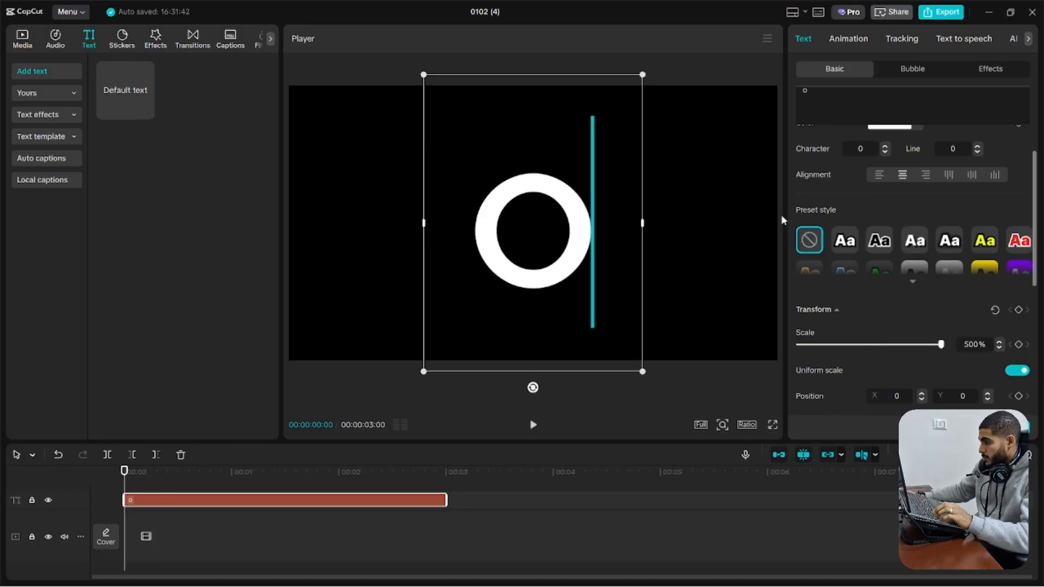
scroll(827, 227, up, 1)
scroll(828, 226, up, 2)
drag(817, 197, 809, 197)
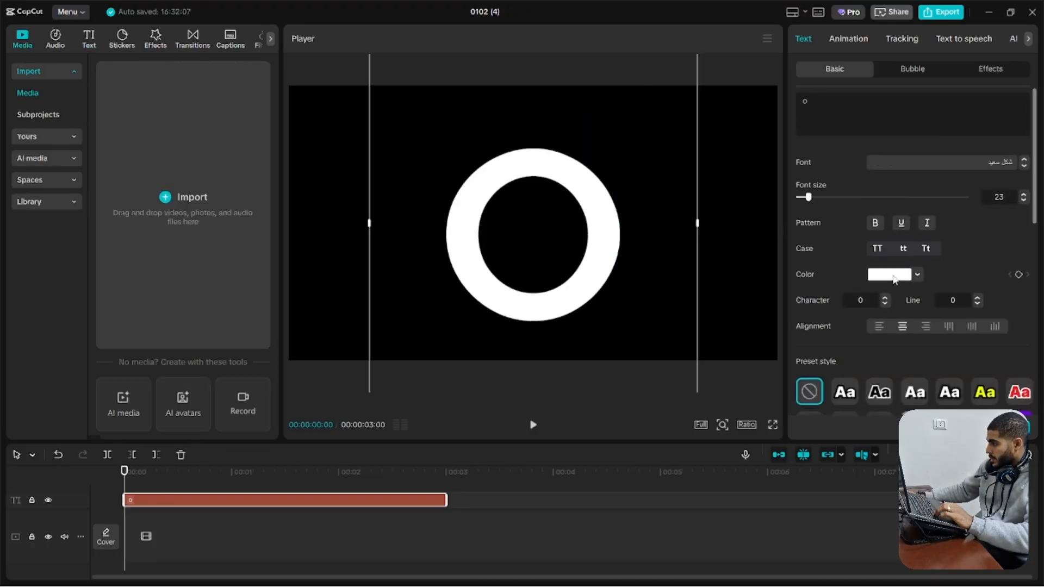
Colour the ring dark red and its duplicate on the layer above bright orange, F93F02
click(917, 274)
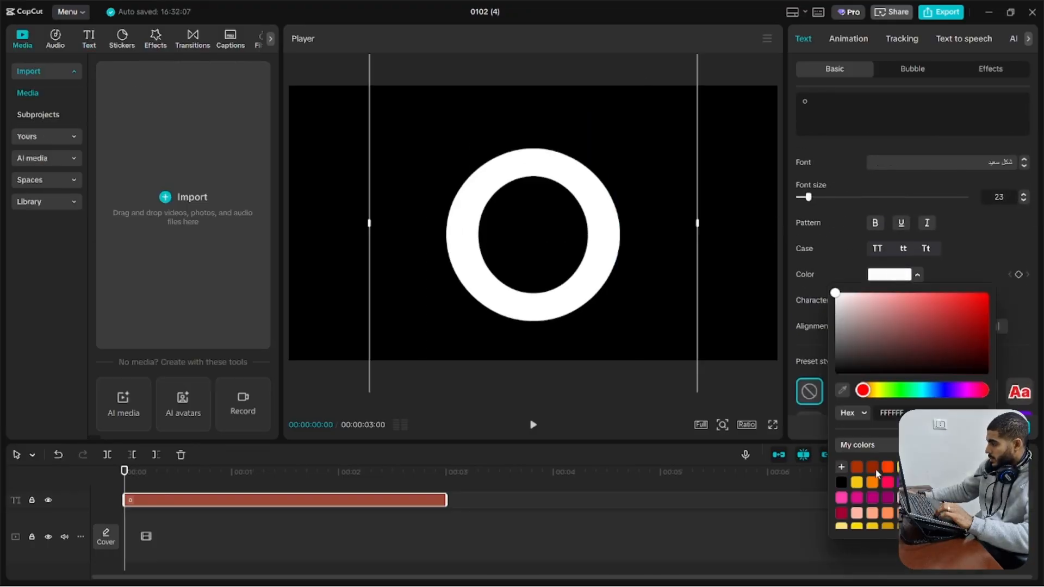
click(873, 468)
drag(989, 328, 997, 337)
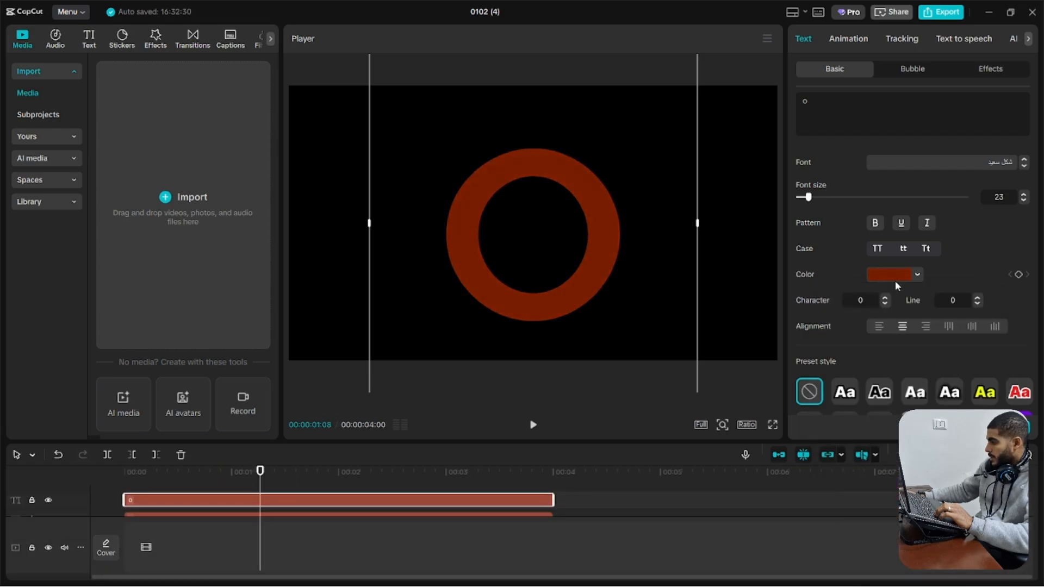
click(898, 276)
click(888, 467)
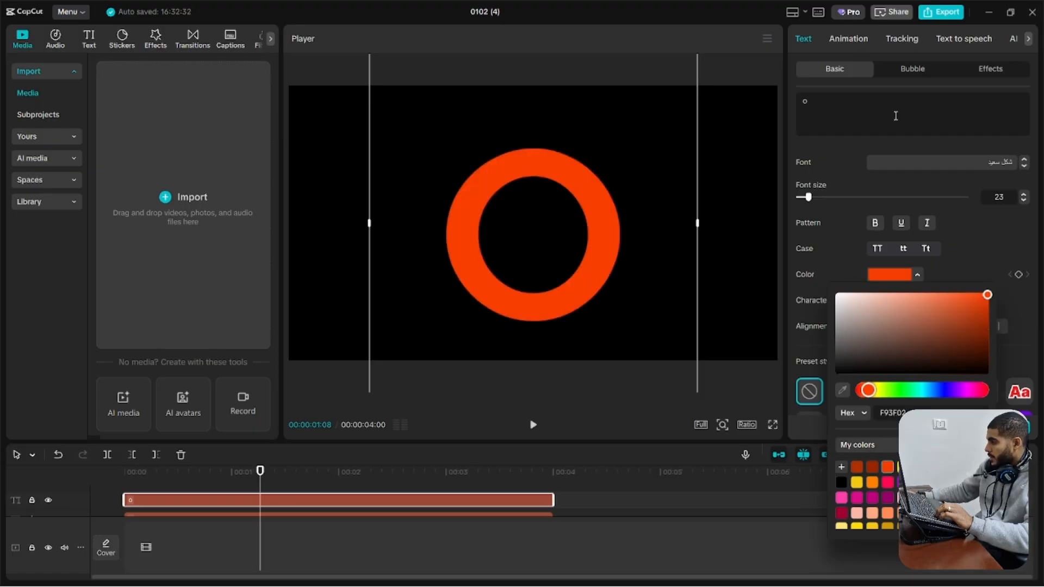
Apply the Clock wipe out animation to the orange ring and extend both ring clips to 00:00:05:01
click(848, 39)
click(897, 74)
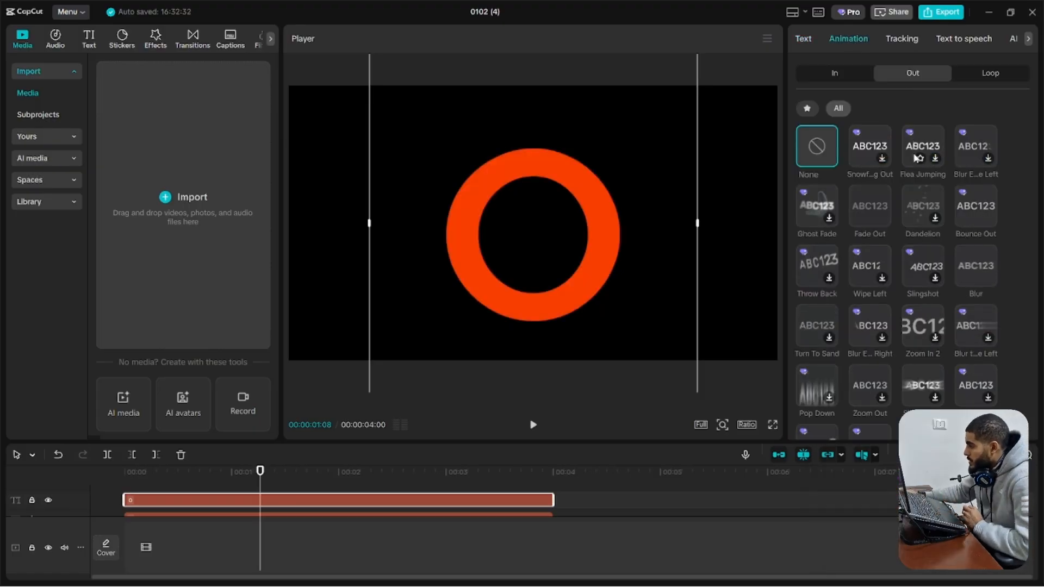
scroll(912, 326, down, 2)
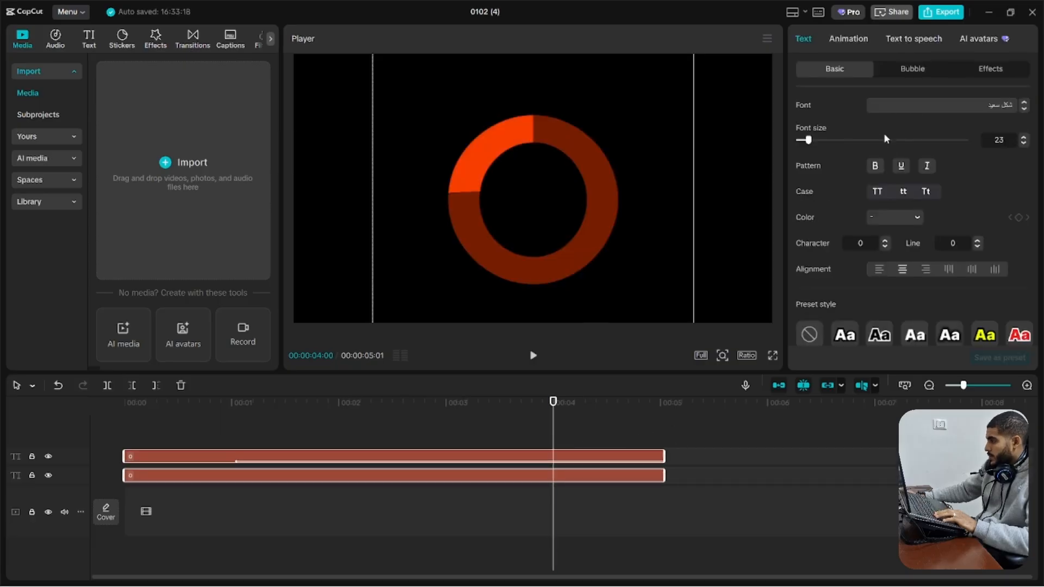
scroll(886, 139, down, 5)
click(848, 39)
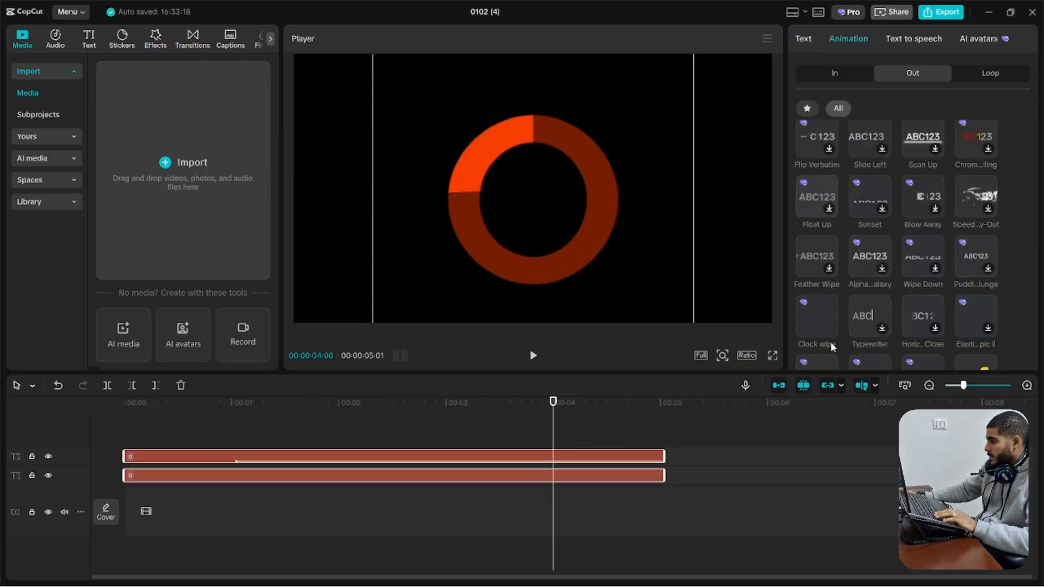
scroll(897, 272, down, 4)
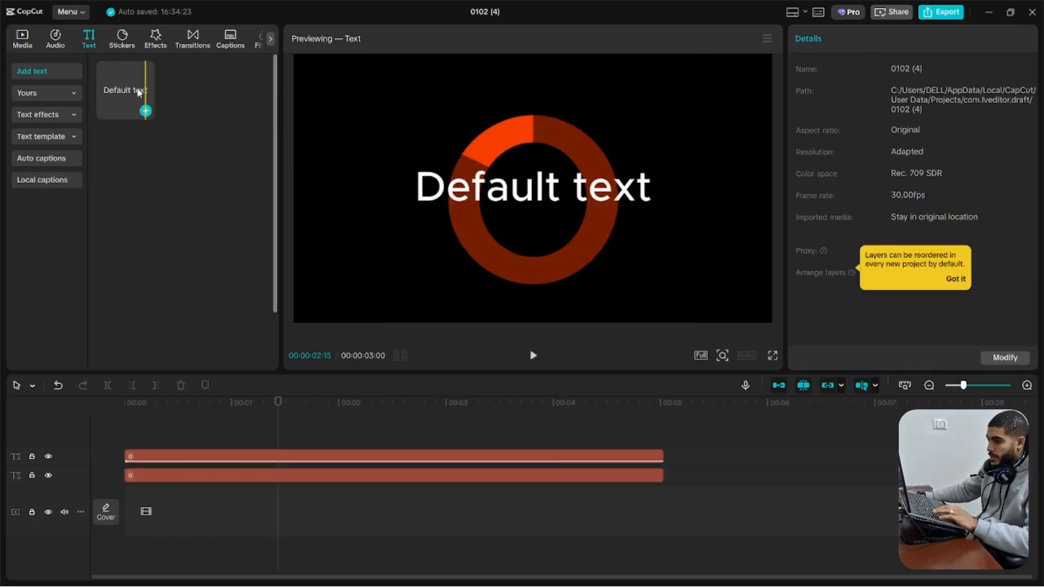
Add a default text layer above the rings, extend it to match their length, and change its text to 5
drag(145, 105, 239, 455)
drag(445, 456, 660, 466)
triple_click(844, 112)
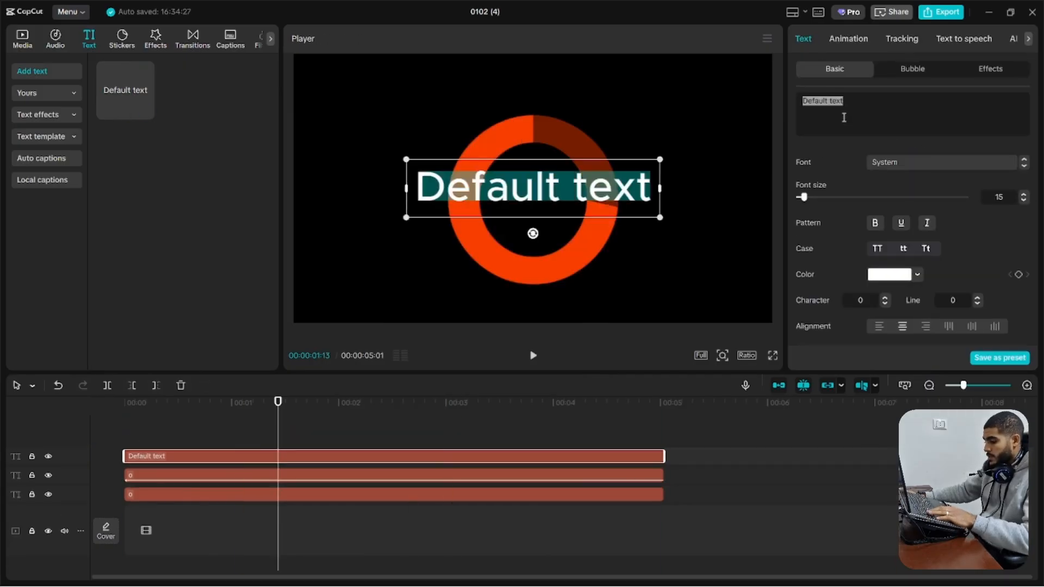
text(1)
text(5)
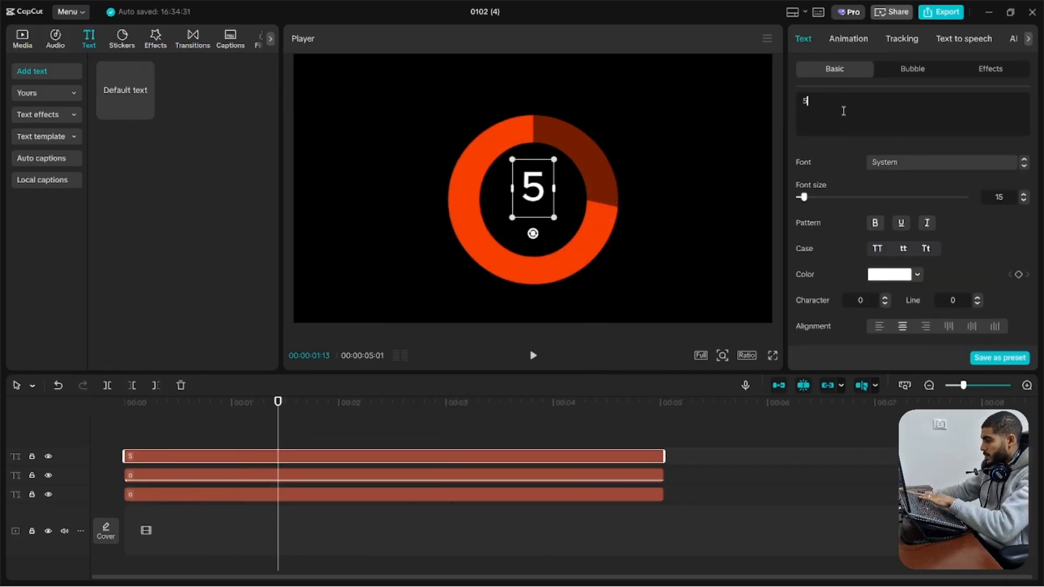
Set the number's font to FSP DEMO - Tactic Sans Bld It Regular and enlarge it inside the ring
click(883, 162)
click(897, 149)
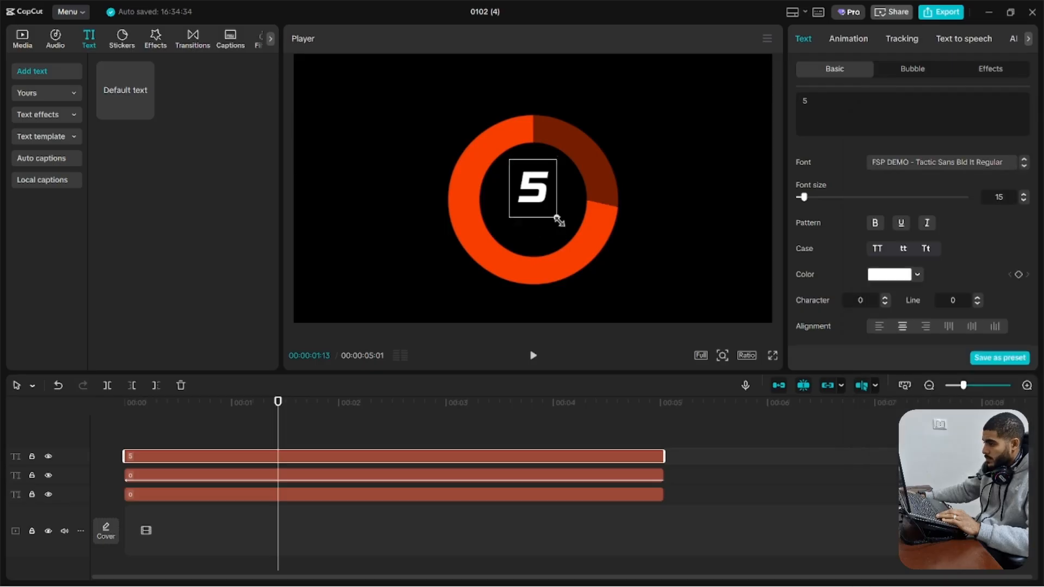
drag(590, 257, 589, 255)
click(587, 255)
Duplicate the number layer, change the copy's text to "seconds", and shrink and place it just below the 5
drag(228, 459, 210, 478)
key(ctrl+a)
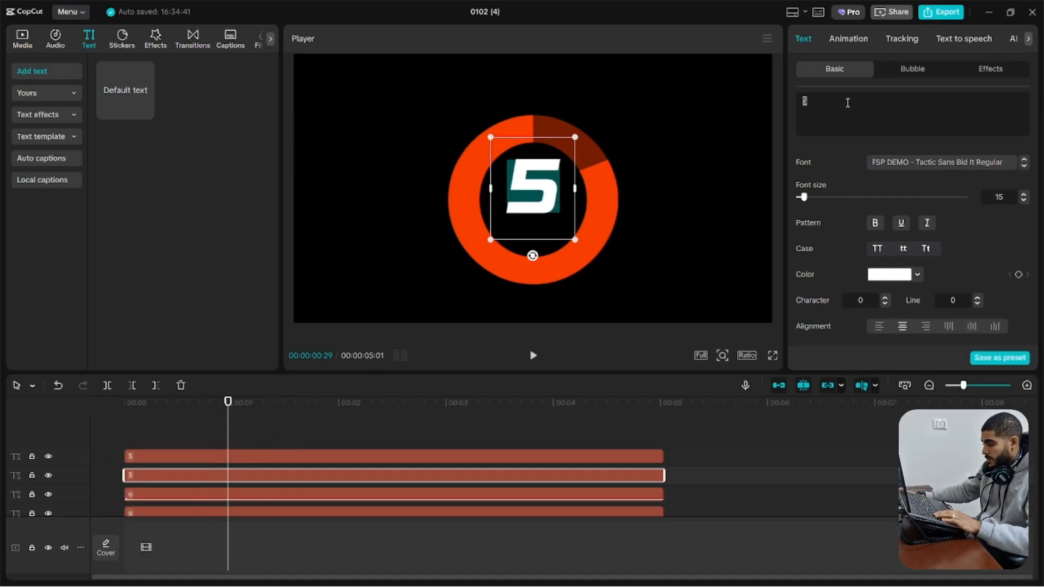
text(seconeds)
drag(558, 190, 575, 235)
click(828, 101)
key(BackSpace)
click(1014, 395)
drag(545, 223, 545, 225)
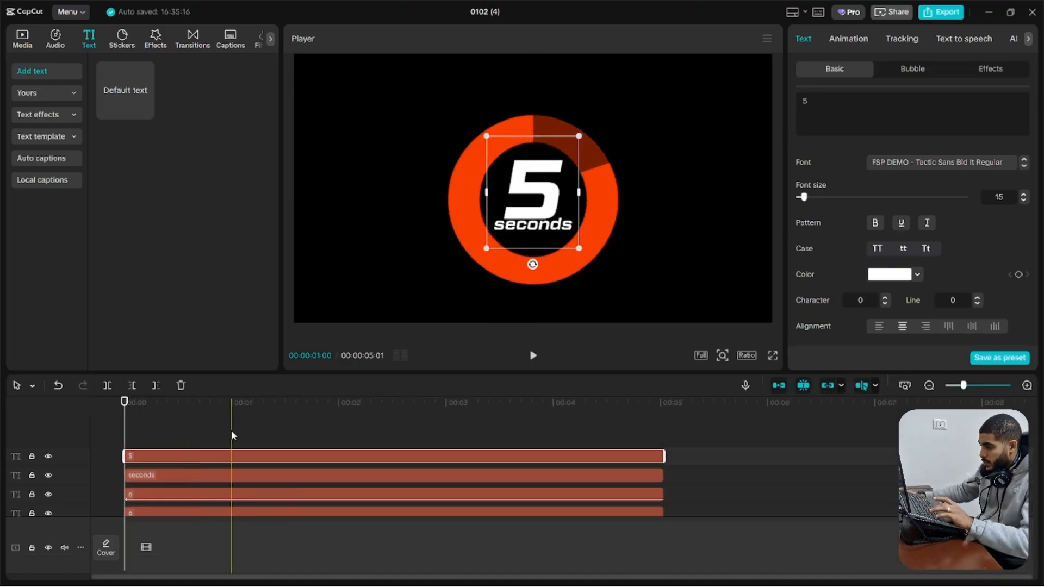
Split the 5 number layer at 1, 2, 3 and 4 seconds to make five one-second clips
key(ctrl+b)
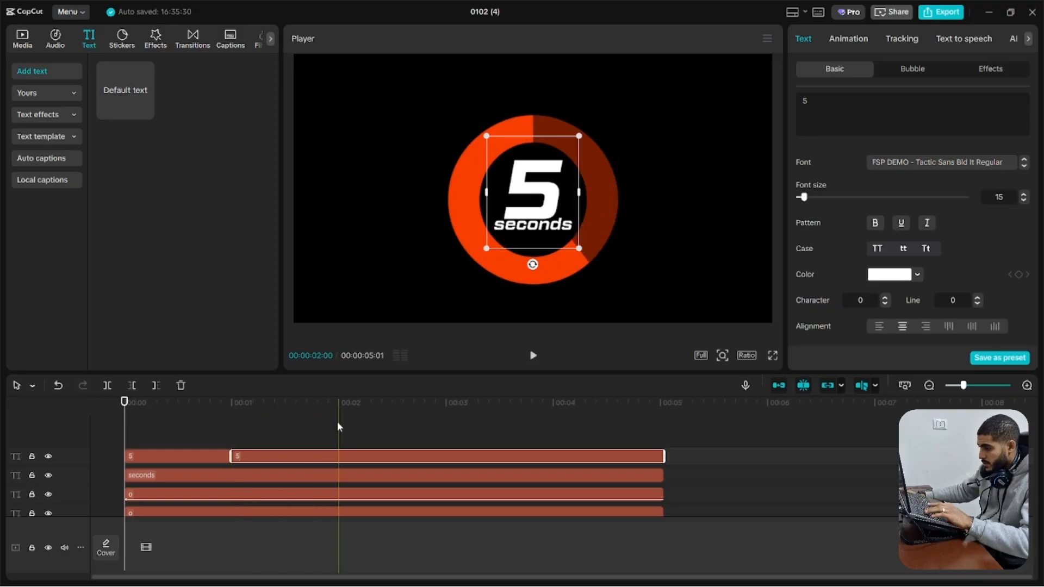
key(ctrl+b)
key(ctrl+b)
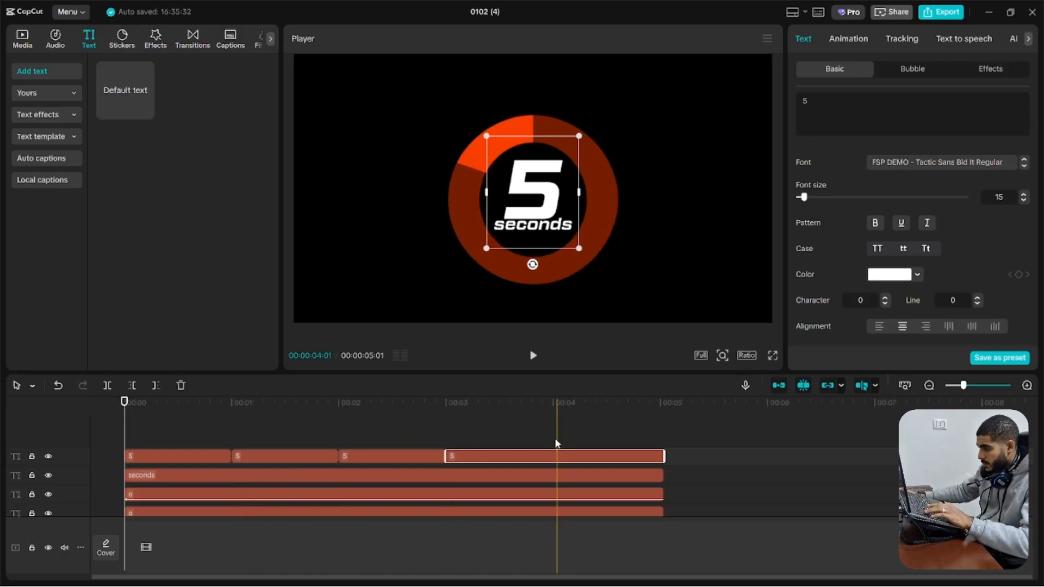
key(ctrl+b)
Change the text of the second to fifth number clips to 4, 3, 2 and 1
click(282, 455)
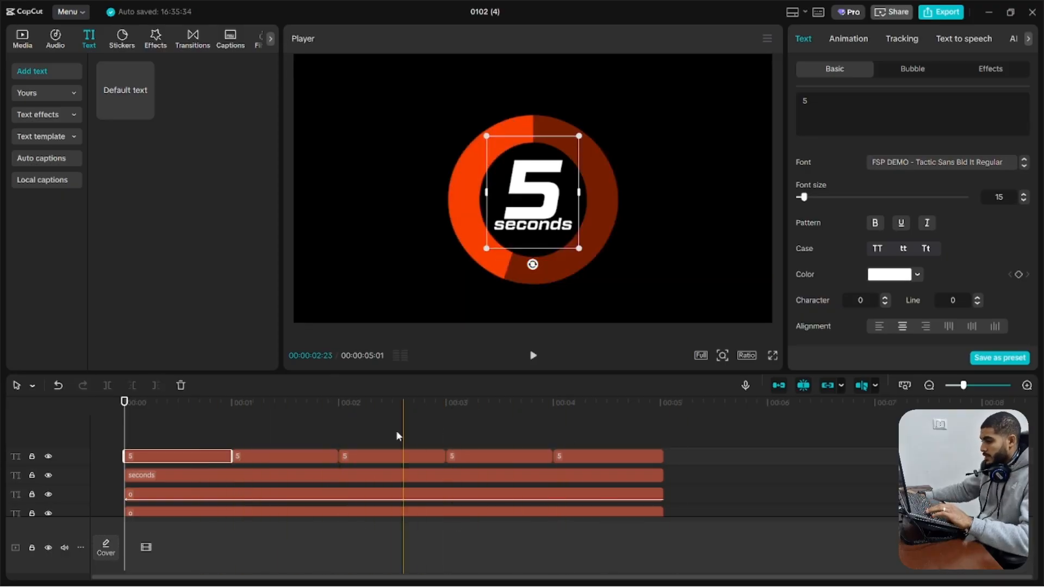
text(4)
click(391, 456)
click(846, 112)
key(ctrl+a)
text(3)
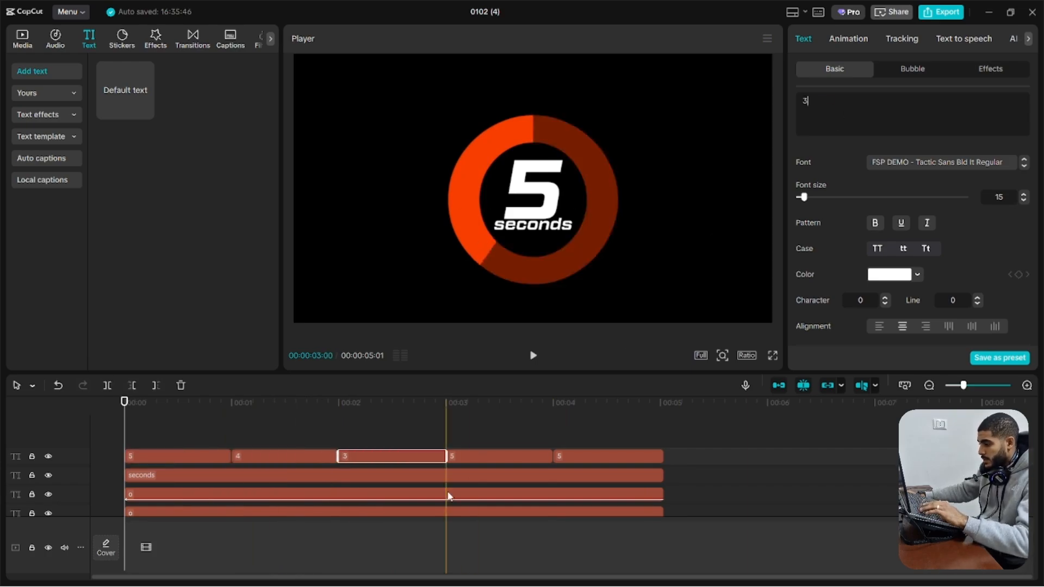
click(496, 458)
click(565, 456)
click(846, 112)
key(ctrl+a)
text(1)
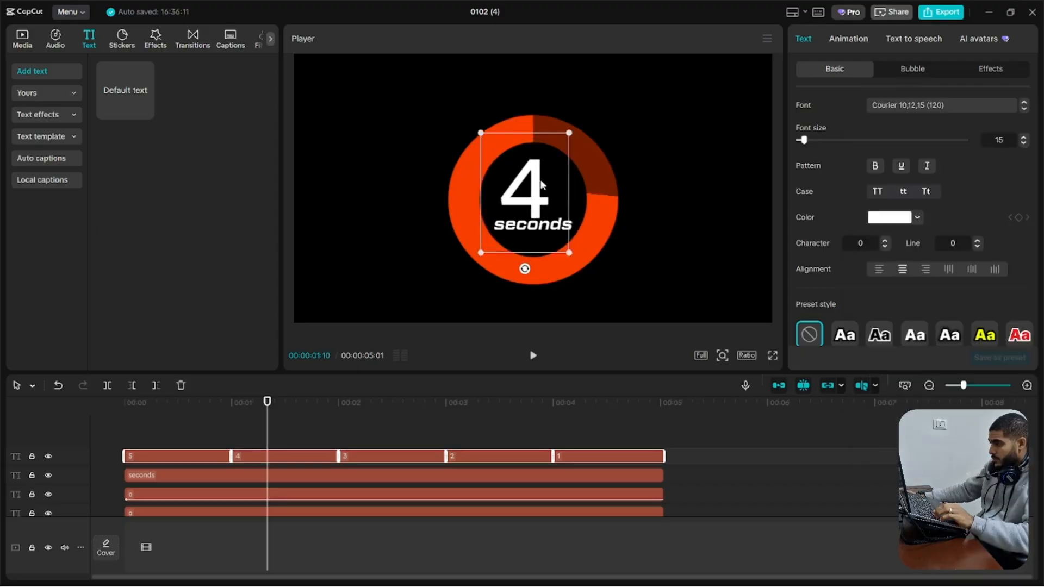
Color all five number clips orange FF4100, and duplicate them onto a layer above in the dark red saved color
click(898, 223)
drag(892, 275, 998, 213)
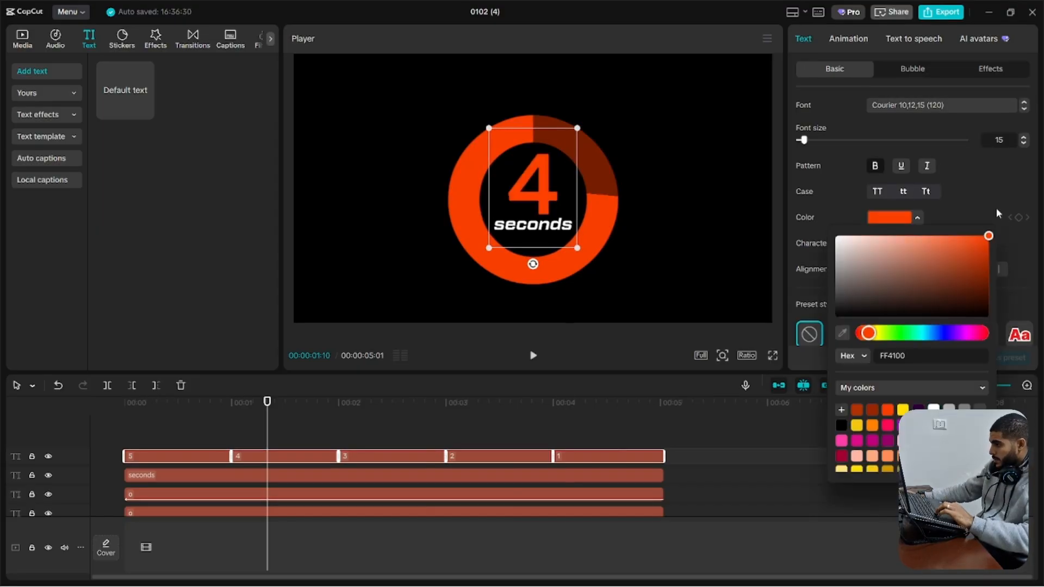
alt+drag(203, 458, 200, 443)
click(903, 217)
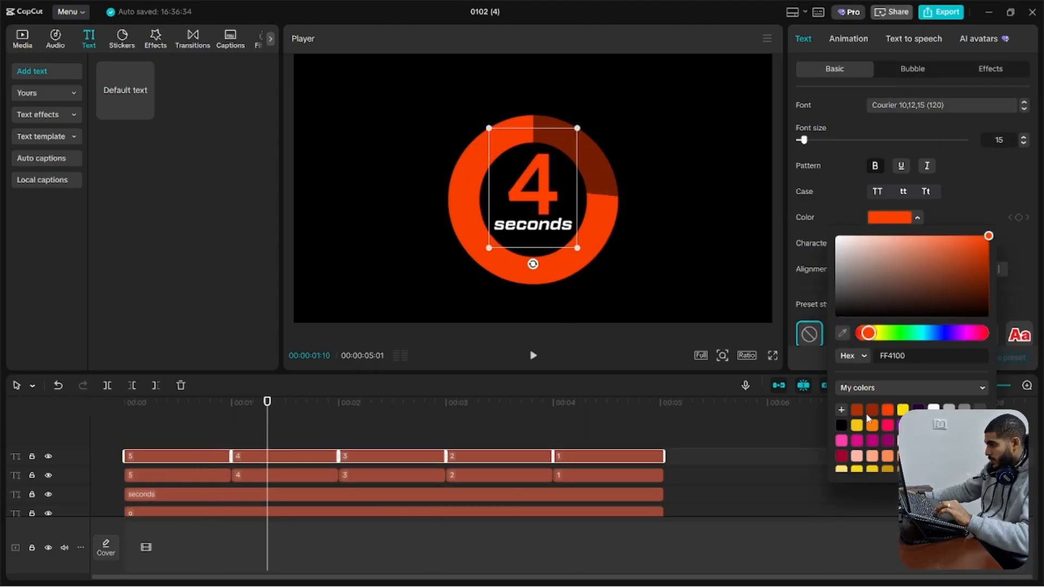
click(871, 411)
Group the dark number copies into a compound clip and add a feathered Split mask that keeps only the lower part of the digits dark
click(474, 429)
drag(559, 427, 177, 458)
key(alt+g)
click(840, 40)
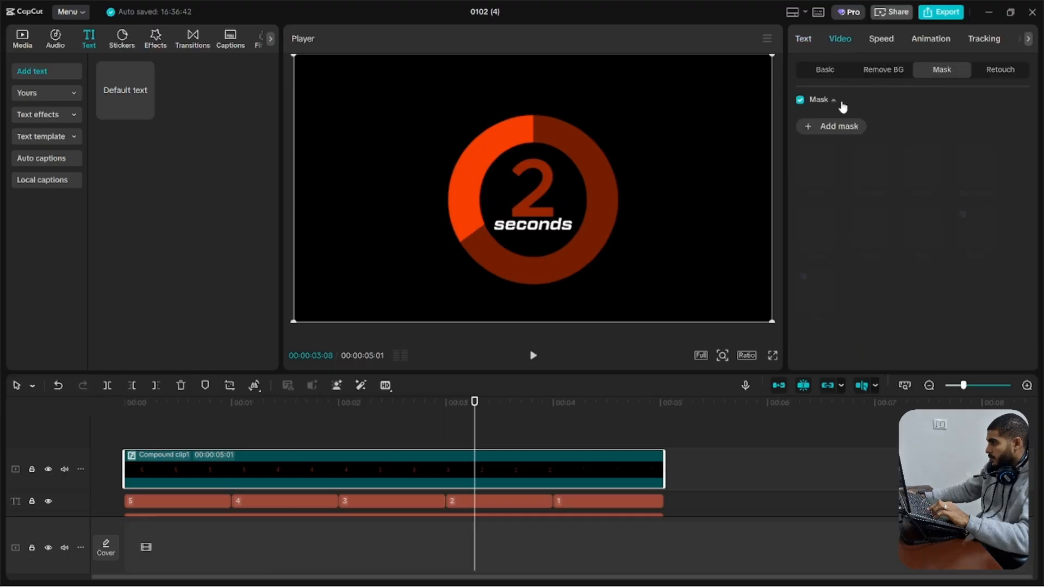
click(832, 126)
mouse_move(534, 188)
mouse_down()
mouse_move(456, 112)
mouse_move(548, 135)
mouse_move(554, 210)
mouse_move(537, 193)
mouse_up()
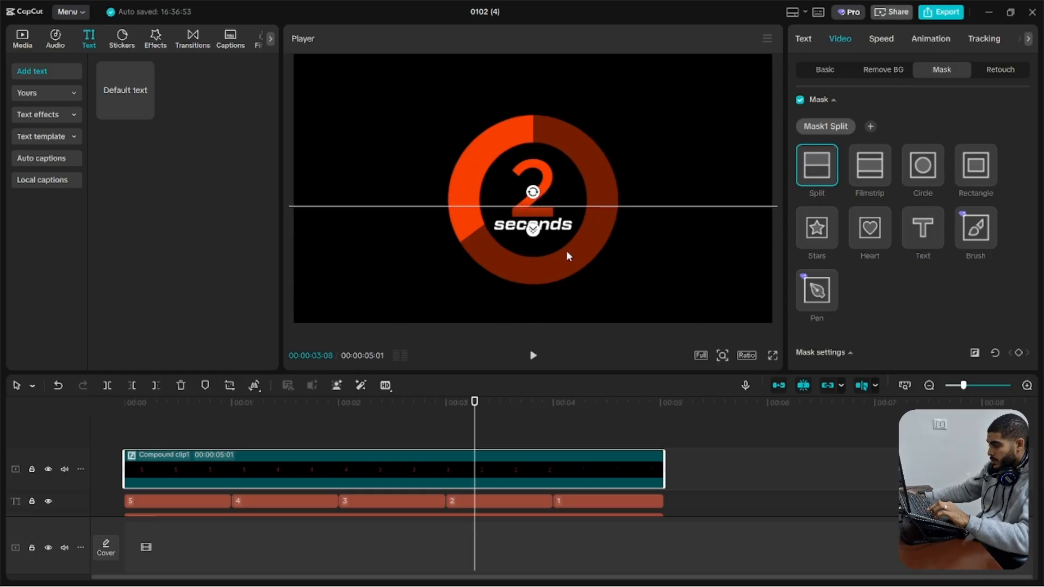
Combine all counter layers into one compound clip and apply the Glow 2 video effect to it
click(614, 409)
key(ctrl+a)
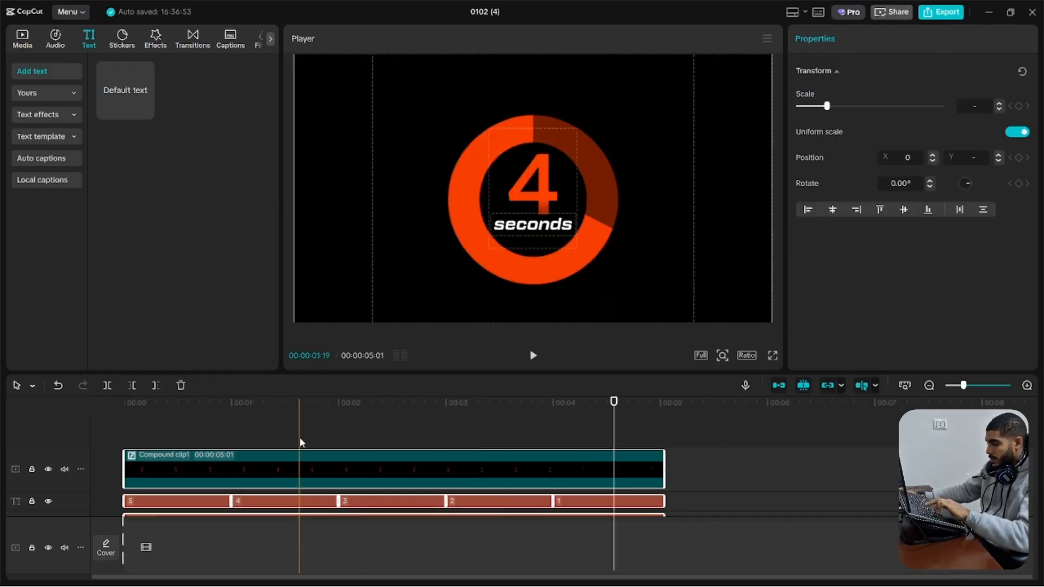
key(alt+g)
click(155, 38)
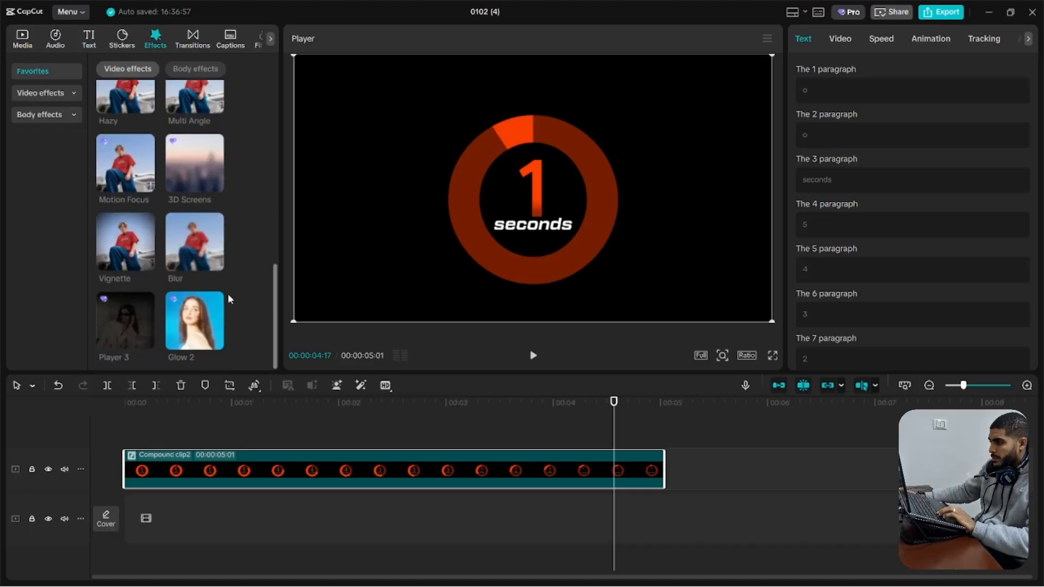
drag(195, 321, 218, 458)
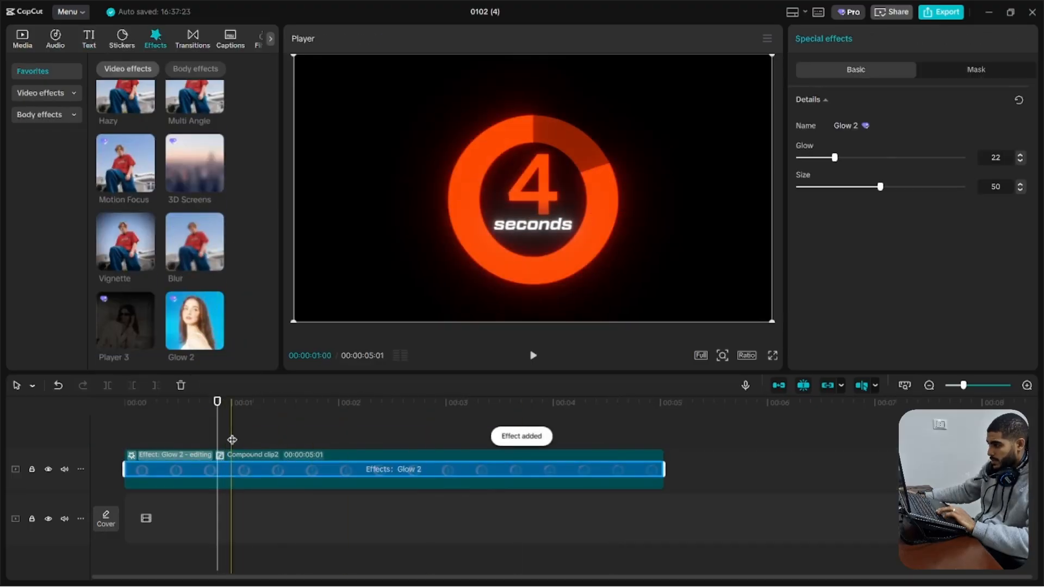
click(110, 433)
key(space)
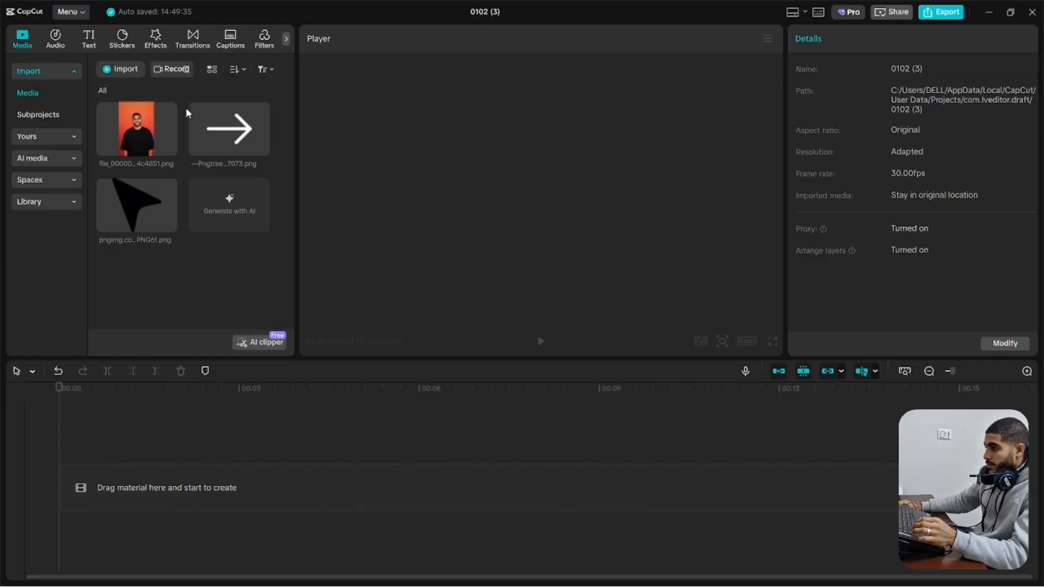
Add a default text layer, clear its text, and set its font size to 300
click(89, 39)
click(125, 89)
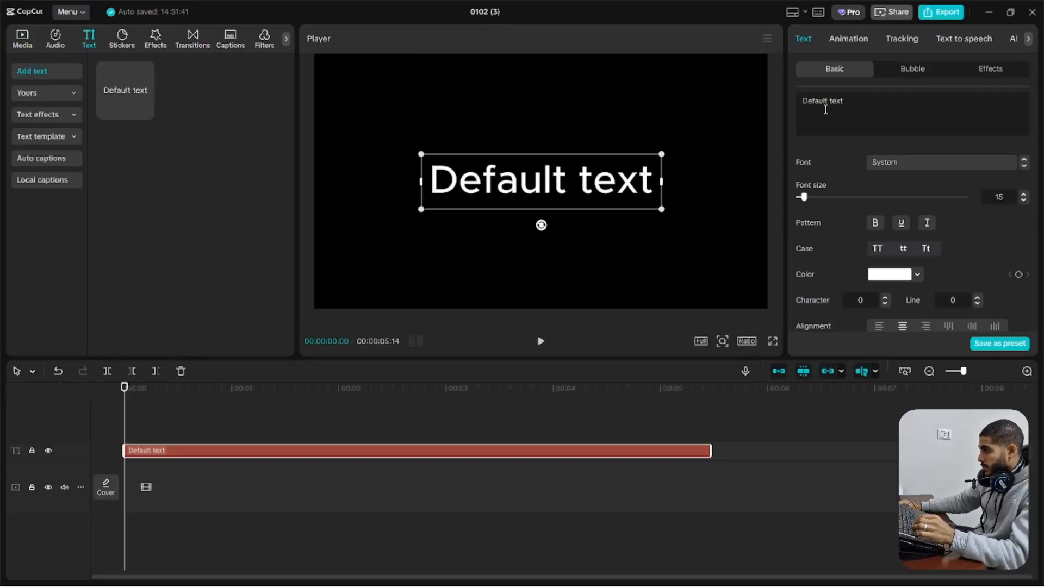
triple_click(825, 109)
key(BackSpace)
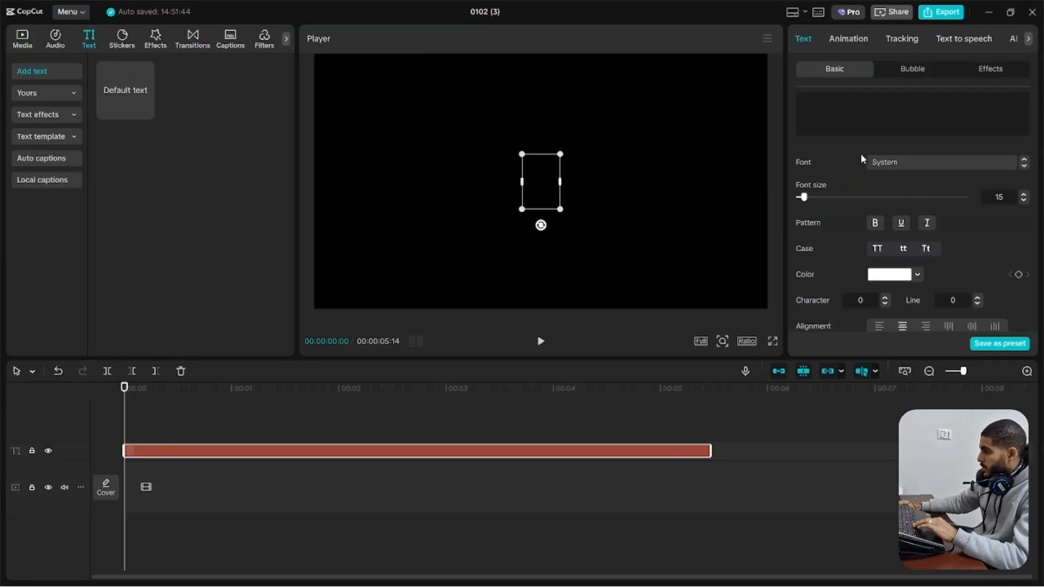
drag(830, 197, 965, 197)
Enable the blank text layer's background and color it orange F93F02, sampled from the orange gradient image in the media library
scroll(889, 220, down, 5)
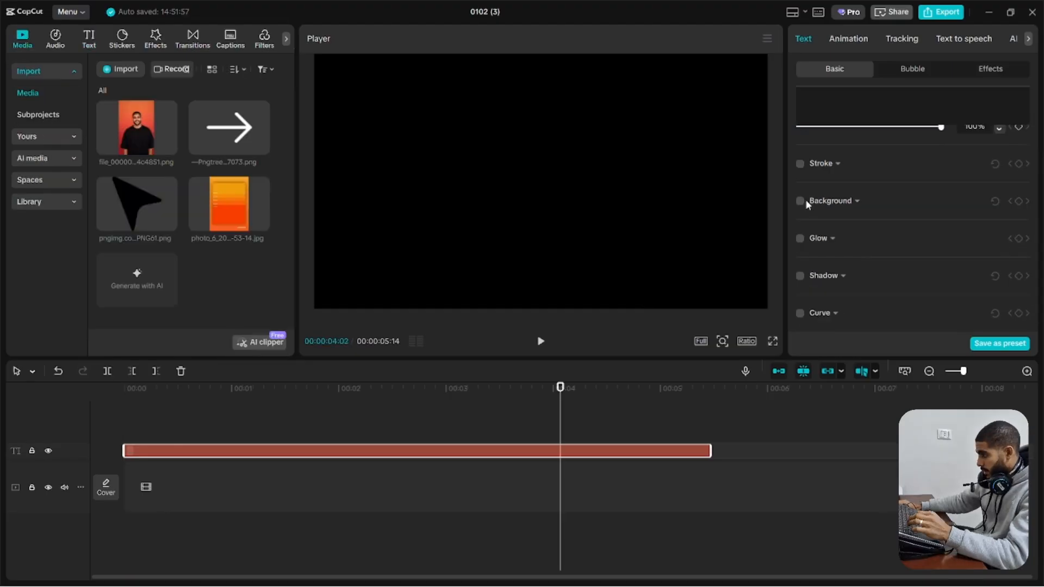
click(800, 201)
click(857, 286)
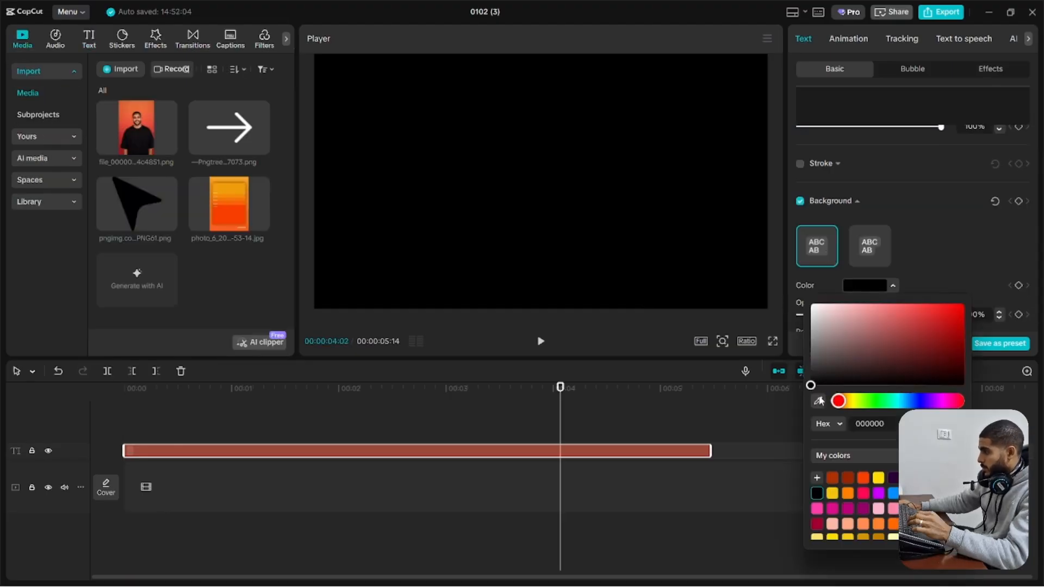
click(211, 214)
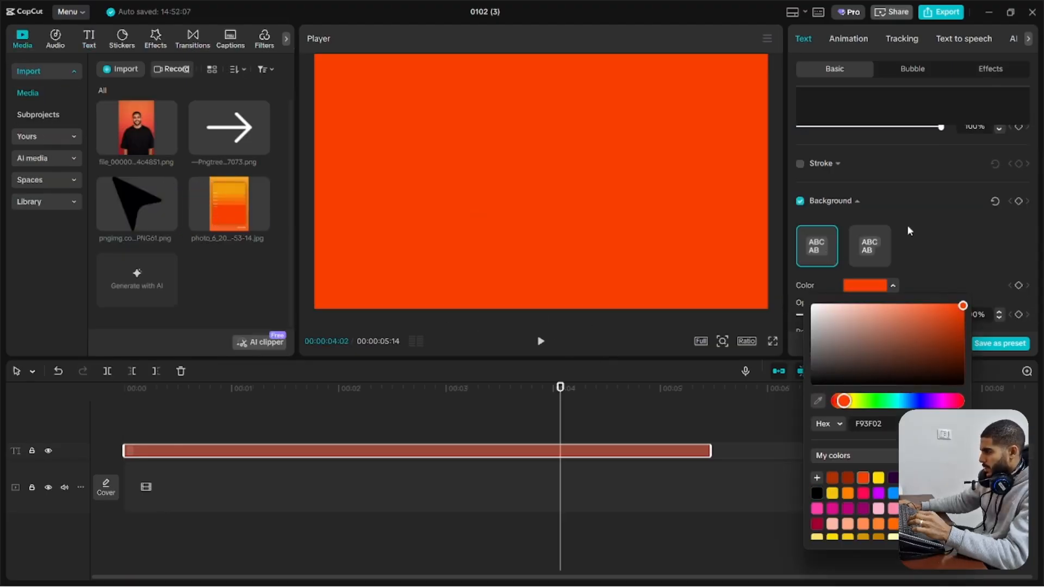
click(956, 232)
Duplicate the orange background layer onto a track above and set the copy's background color to dark red
click(385, 442)
drag(387, 452, 393, 435)
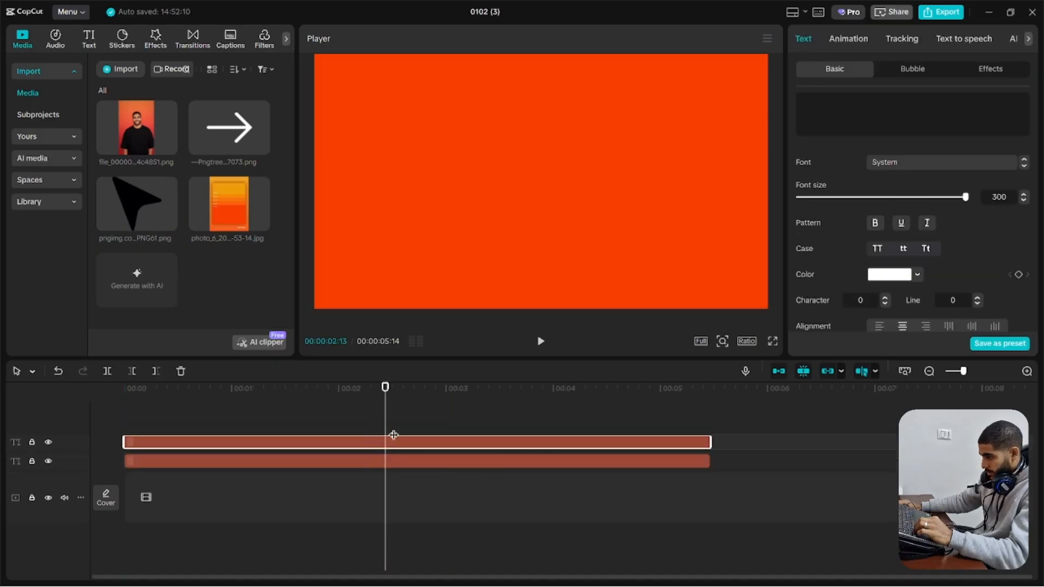
scroll(866, 245, down, 10)
click(865, 243)
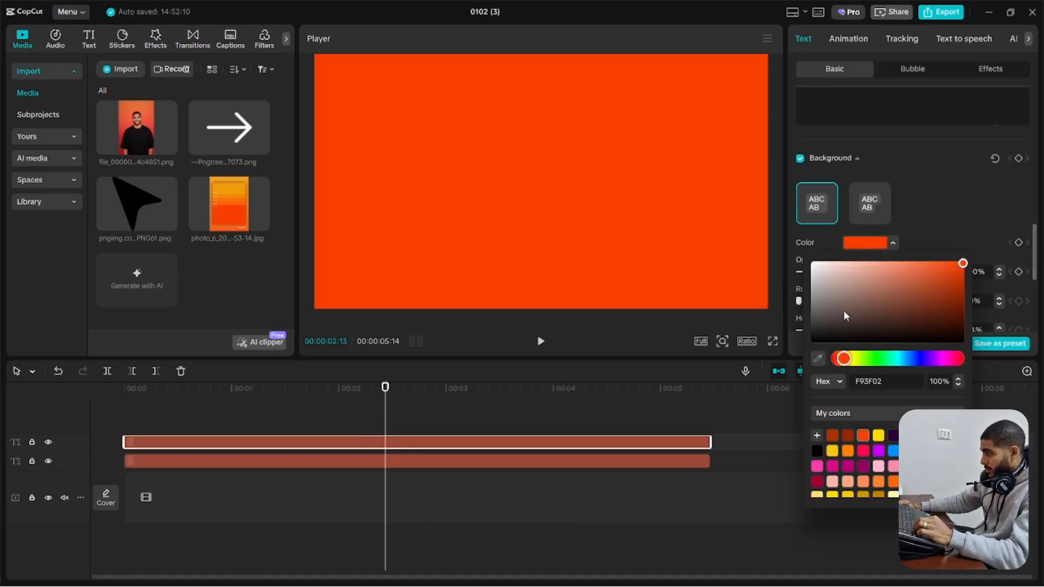
drag(961, 272, 968, 305)
click(535, 416)
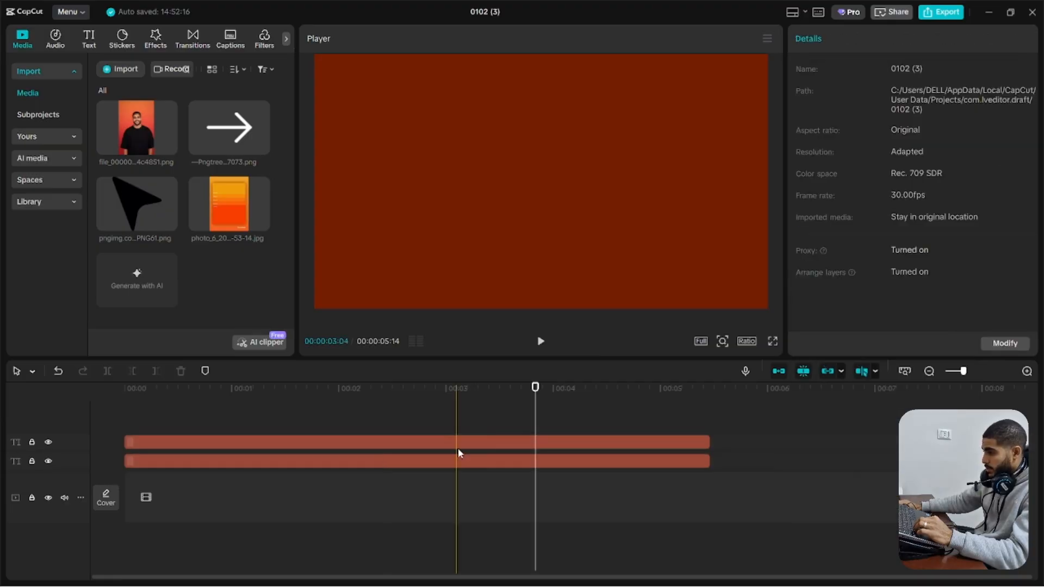
Turn the dark red layer into a compound clip and add a vertical, feathered Split mask to blend it into the orange
click(457, 449)
key(alt+g)
click(840, 39)
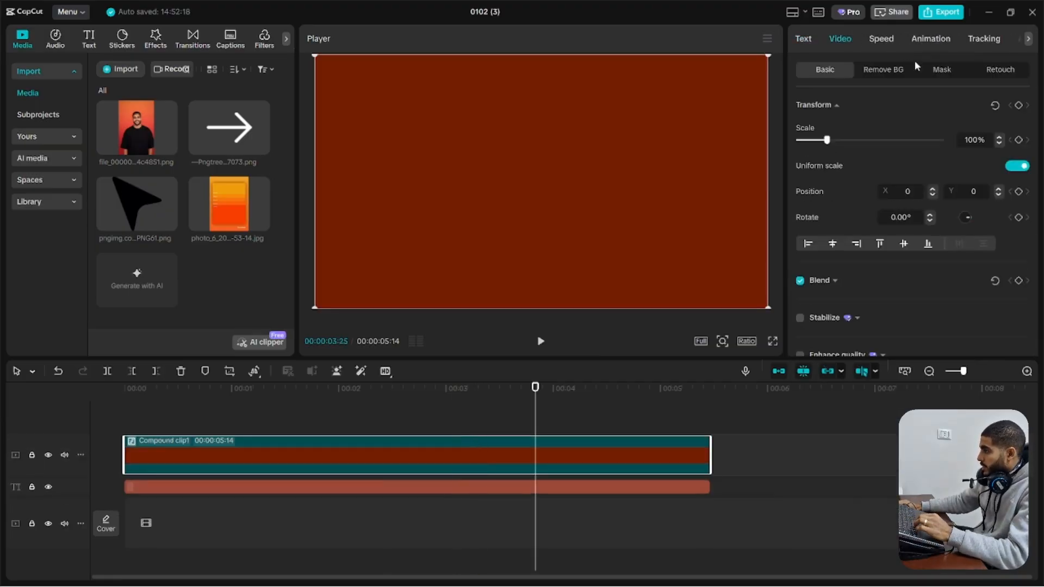
click(919, 68)
click(832, 130)
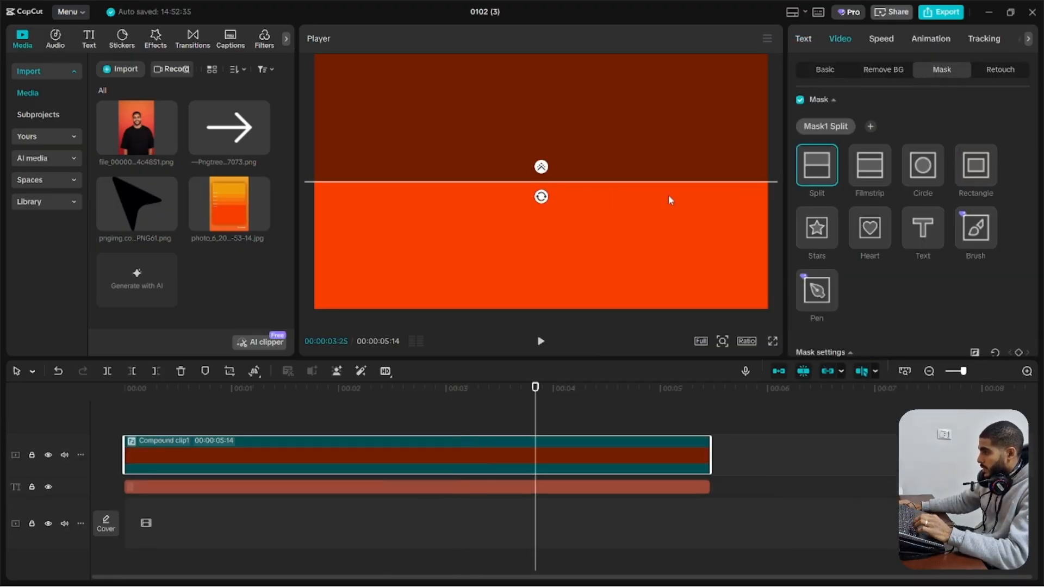
drag(548, 199, 499, 192)
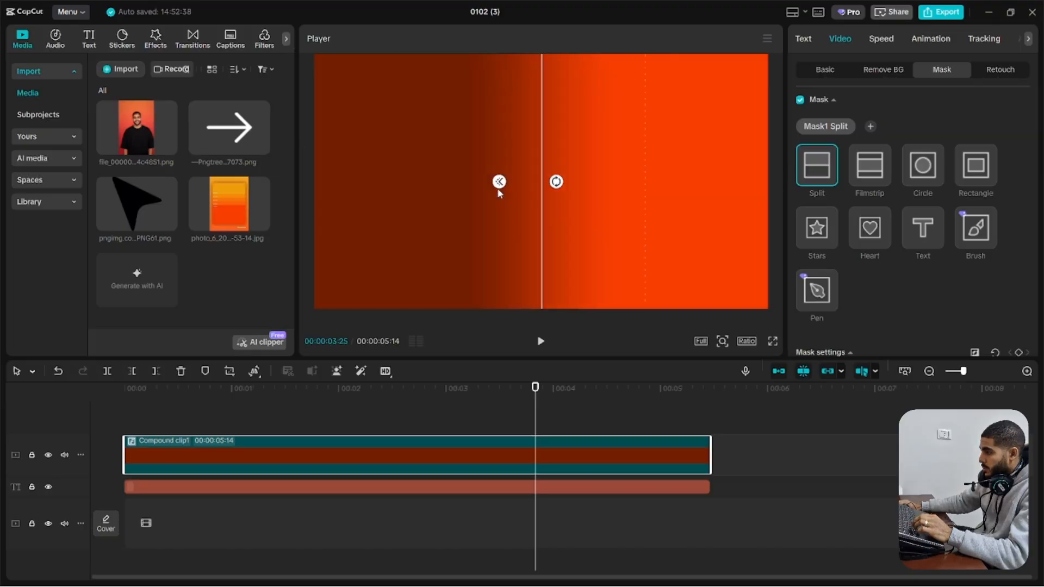
Group both gradient layers into one compound clip and shape it with a wide, fully rounded Rectangle mask into a pill
click(578, 493)
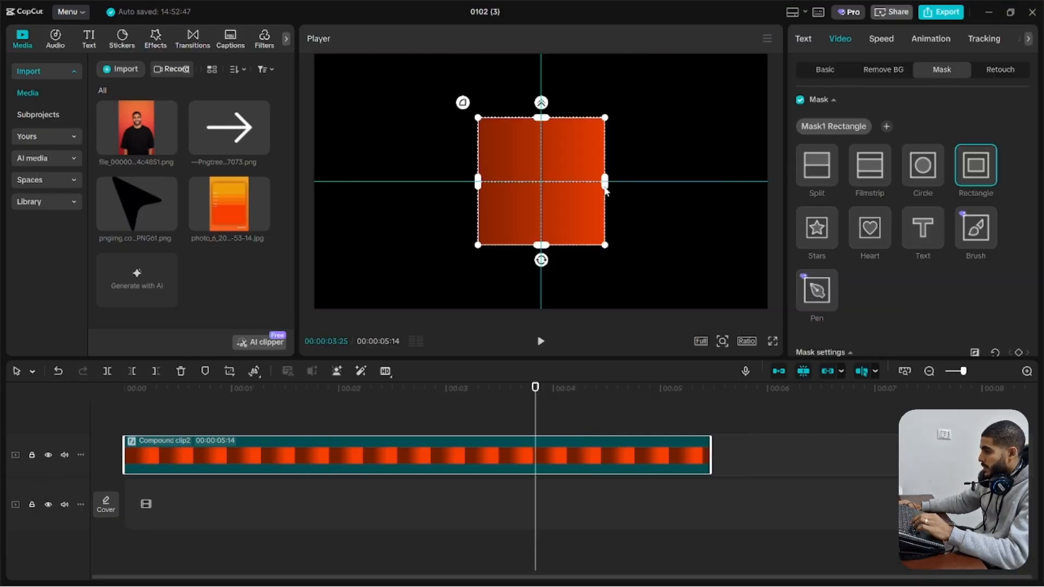
drag(605, 185, 718, 183)
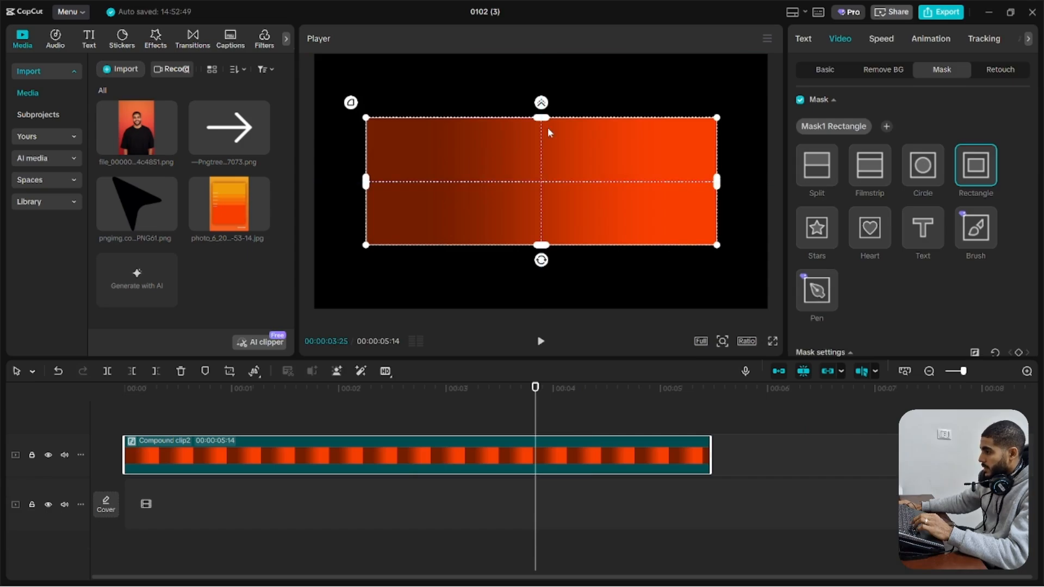
drag(541, 115, 542, 140)
drag(349, 121, 247, 97)
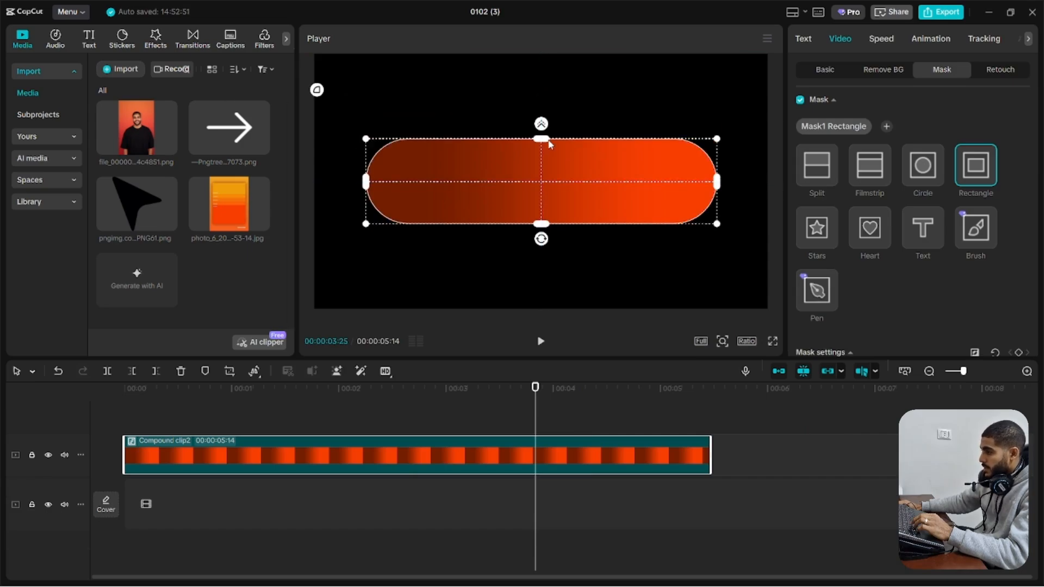
Duplicate the gradient pill clip onto a track above and open the lower compound clip for editing
click(426, 441)
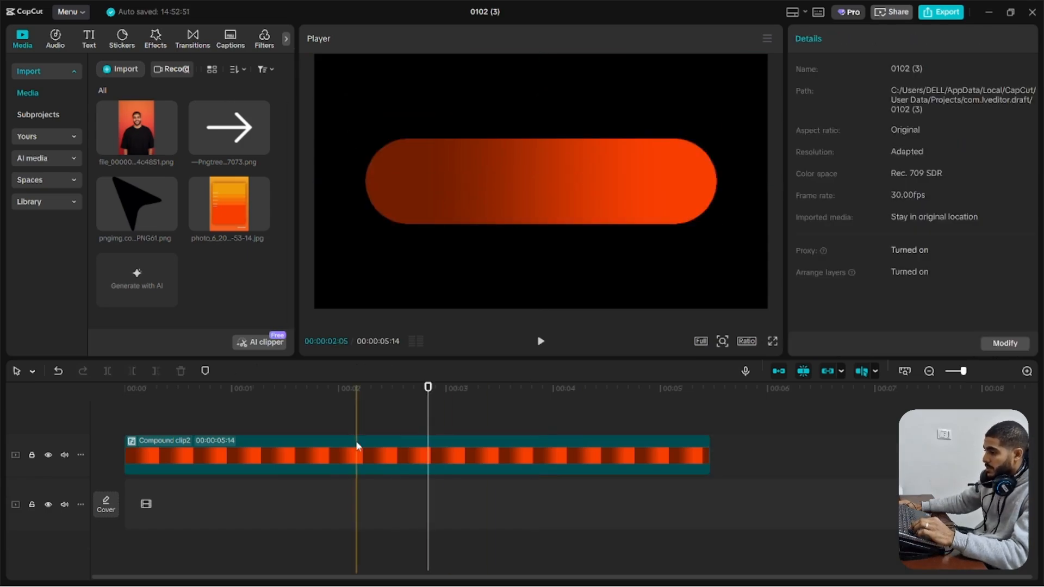
drag(284, 460, 277, 433)
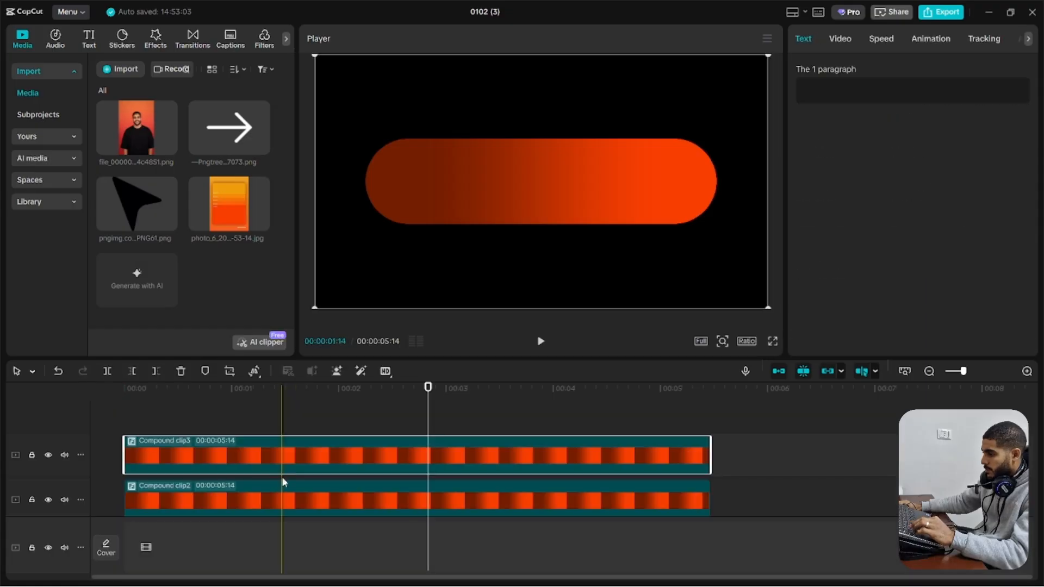
click(284, 483)
double_click(339, 489)
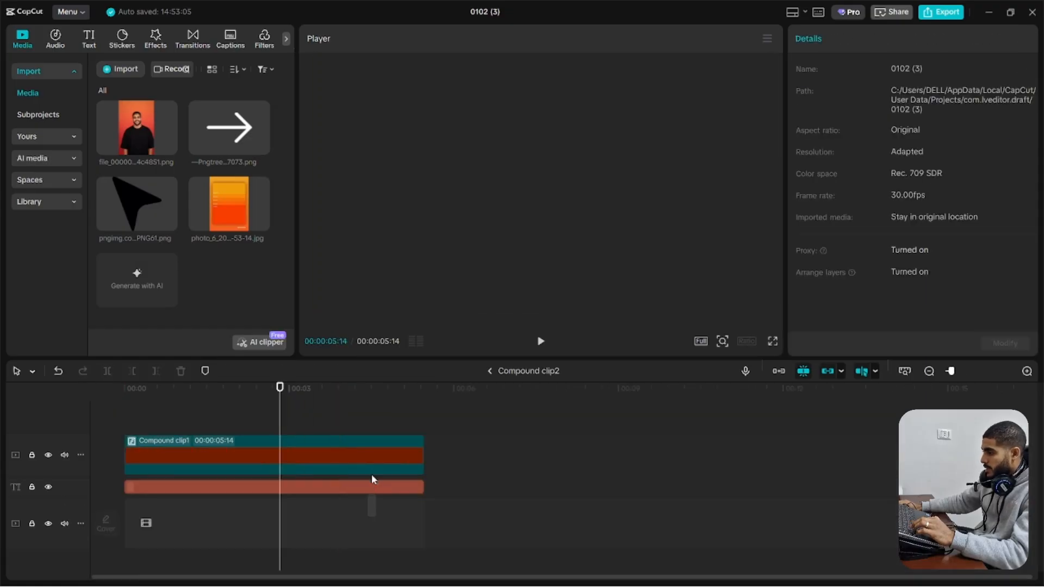
Delete the nested dark red clip, set the remaining text layer's background color to white FFFFFF, and return to the main timeline
click(387, 460)
key(Delete)
click(390, 458)
scroll(870, 217, down, 10)
click(843, 249)
drag(840, 280, 700, 270)
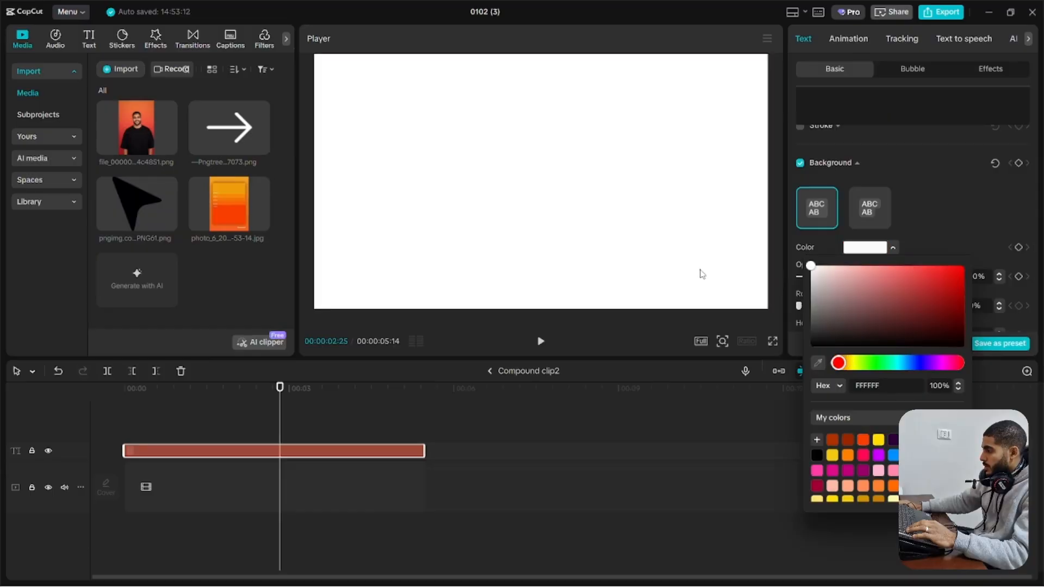
click(490, 370)
Set the white pill clip's vertical position to 3 so a thin white edge shows along the gradient pill
click(436, 505)
click(829, 40)
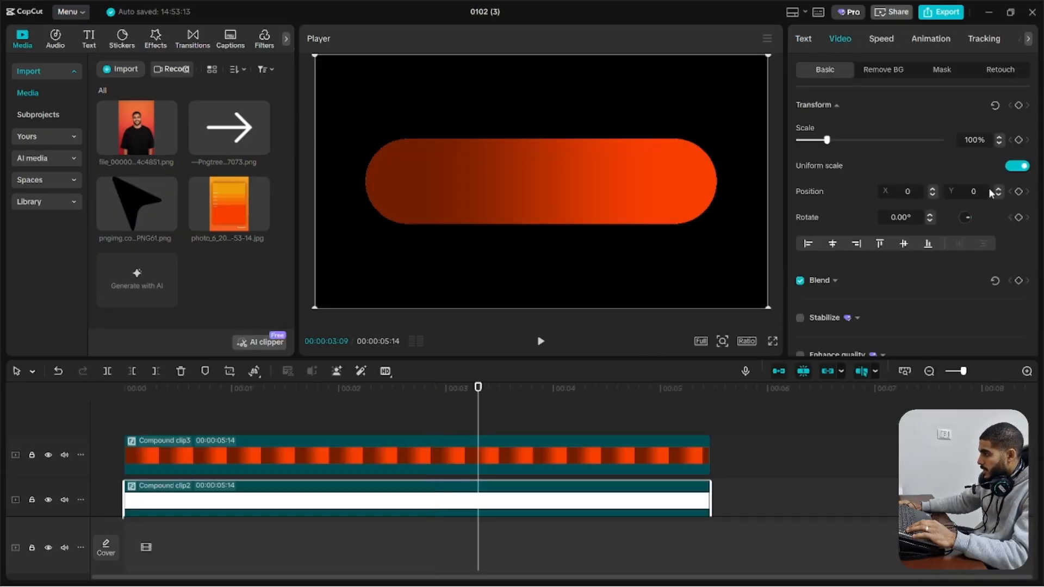
click(997, 189)
click(997, 189)
click(998, 190)
scroll(429, 227, up, 5)
drag(429, 227, 698, 256)
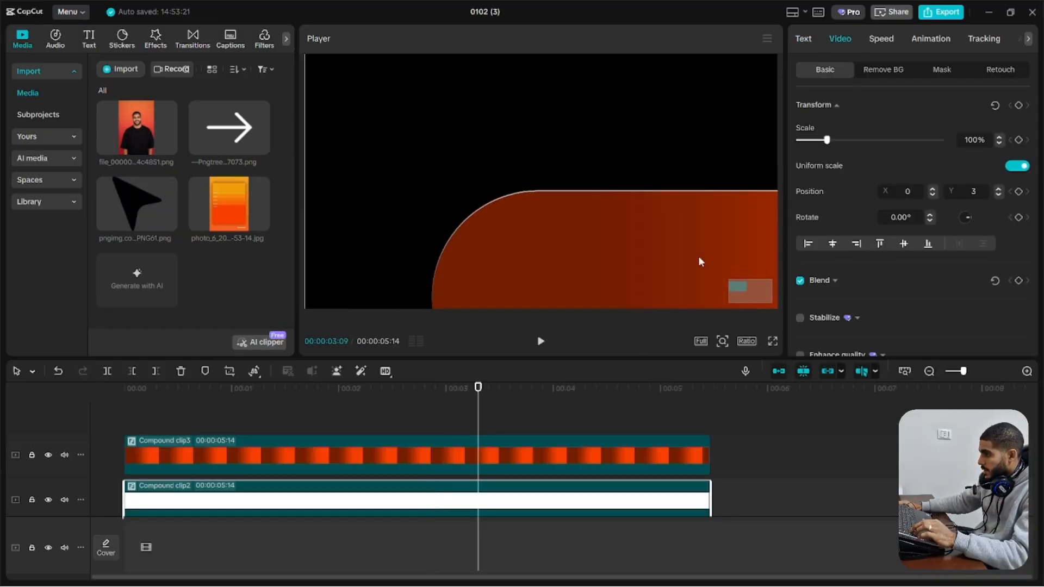
drag(608, 235, 618, 187)
scroll(595, 196, down, 5)
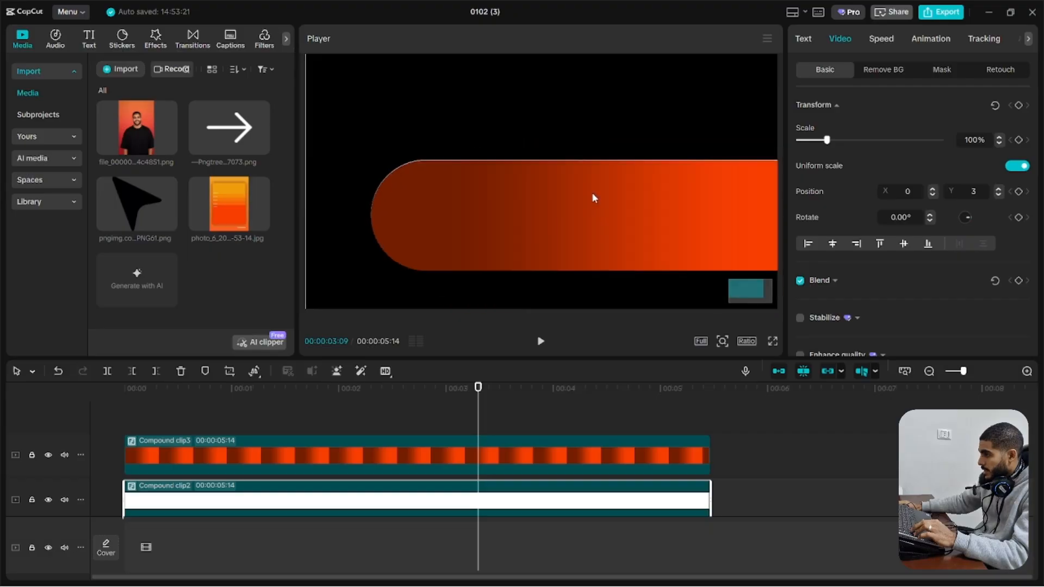
Open the lower pill's compound clip, change its text layer's background color to light orange, and return to the main timeline
double_click(614, 514)
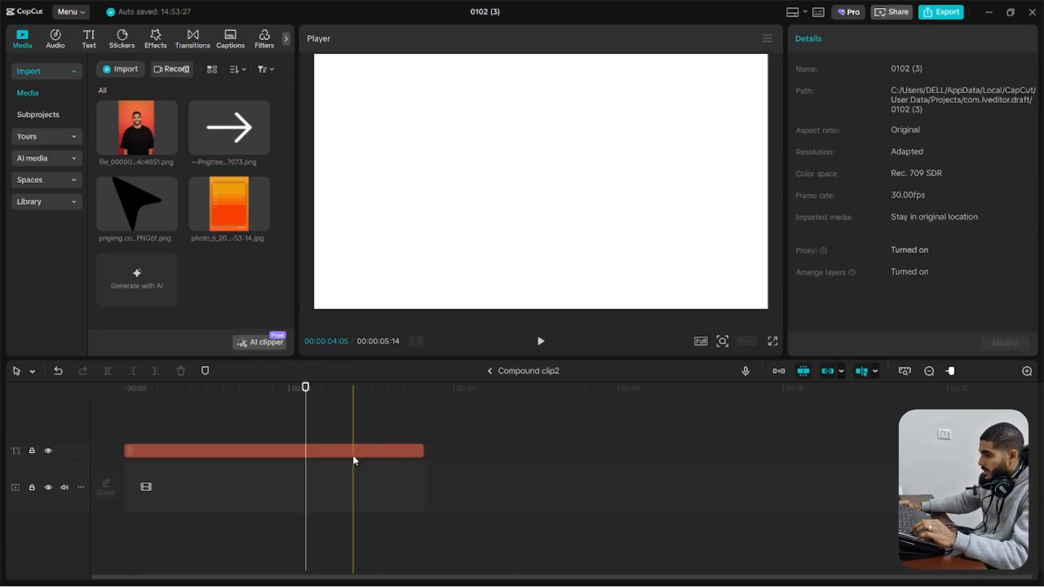
click(352, 451)
scroll(865, 267, down, 12)
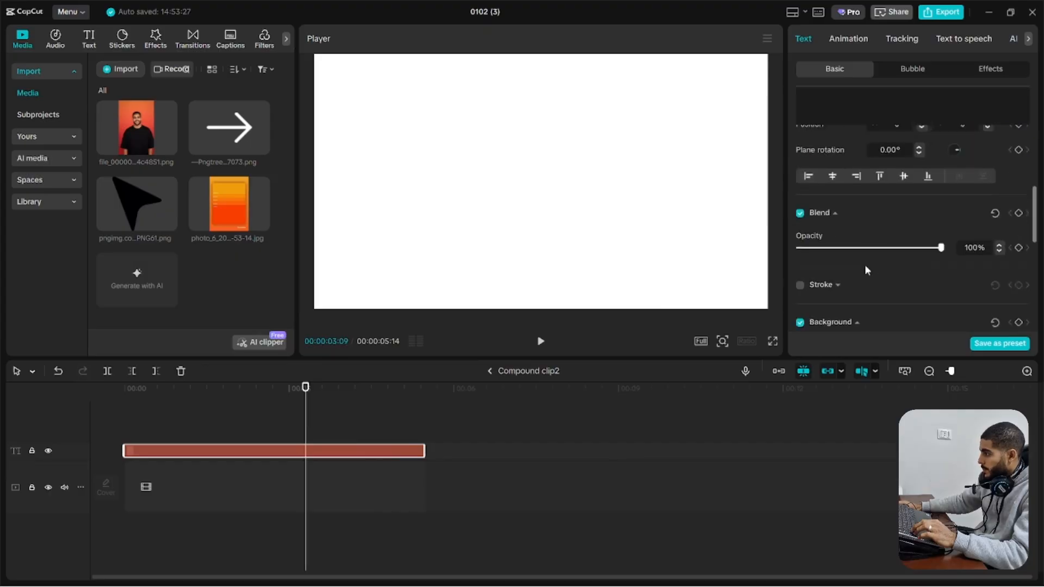
click(863, 187)
click(863, 379)
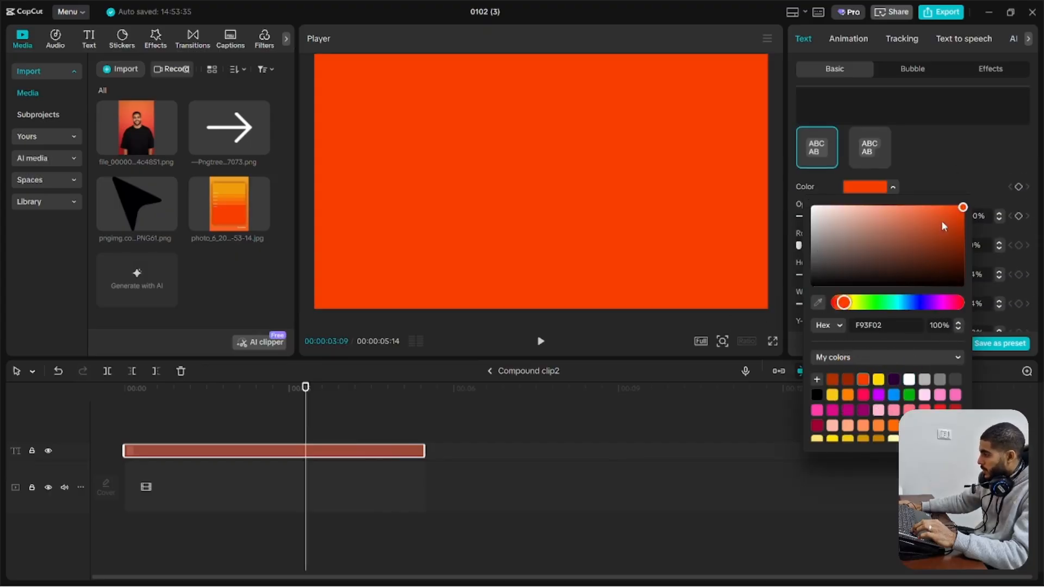
drag(941, 220, 900, 175)
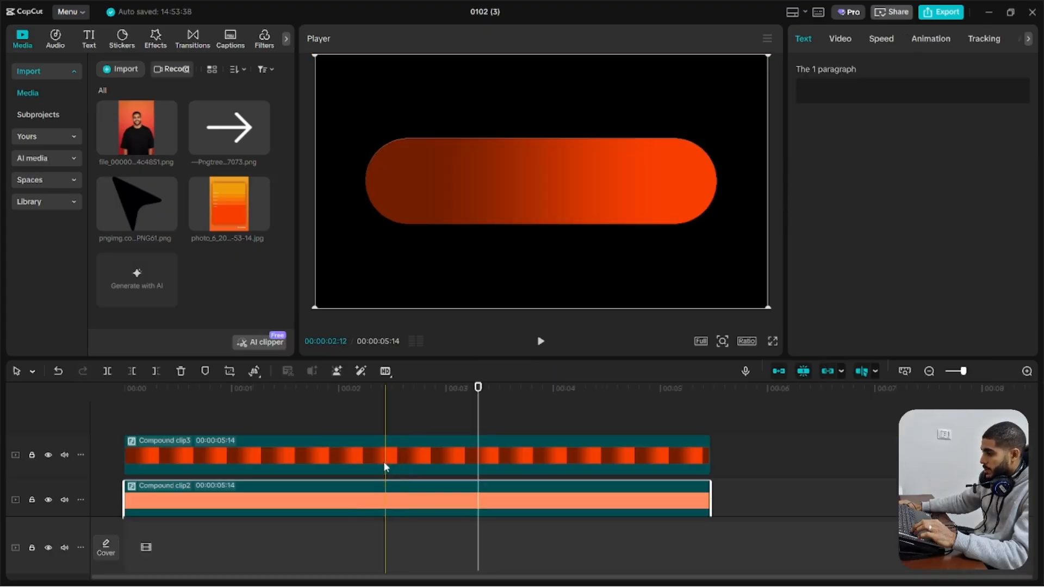
click(847, 42)
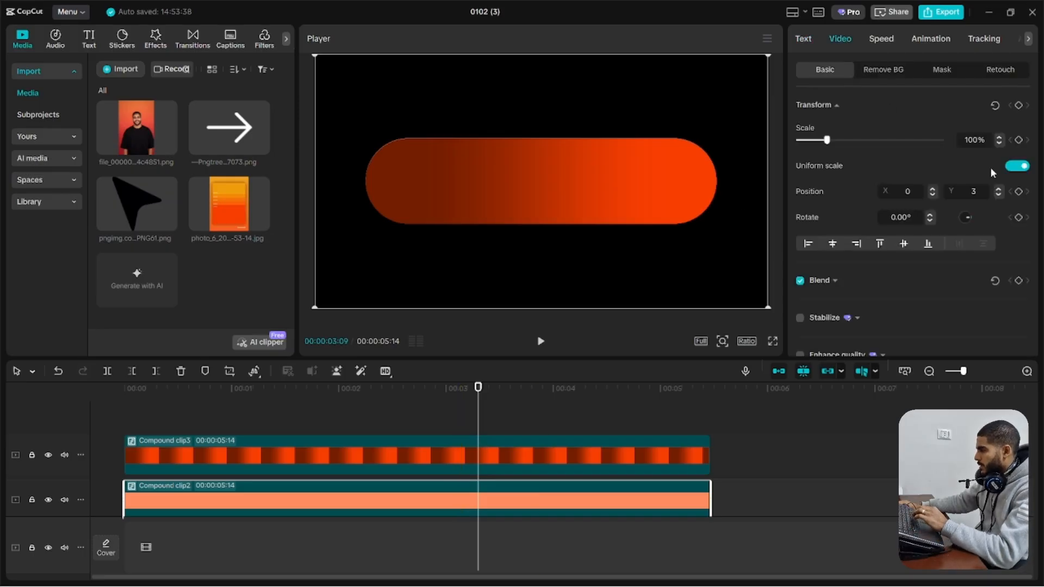
Add the portrait photo on a track above the pill and crop it to the face with a Circle mask
drag(136, 128, 128, 451)
click(950, 80)
click(976, 164)
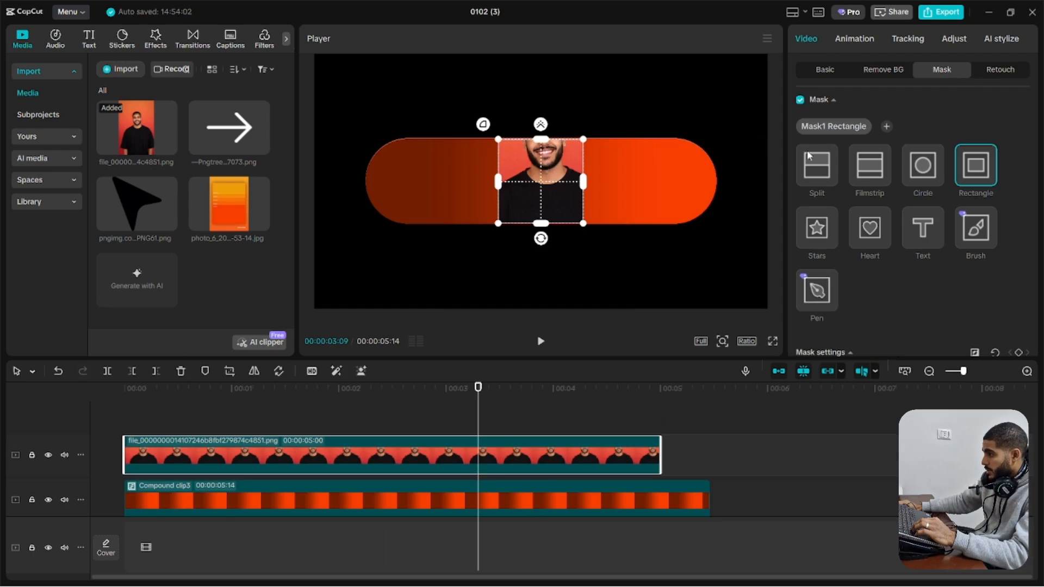
click(923, 165)
drag(541, 185, 541, 172)
drag(583, 210, 611, 238)
Scale the circular portrait to 42% and place it inside the pill's left end at about X -1163, Y -60
click(825, 70)
drag(549, 174, 438, 181)
drag(514, 61, 463, 137)
drag(449, 178, 423, 178)
drag(437, 138, 440, 136)
scroll(275, 485, down, 2)
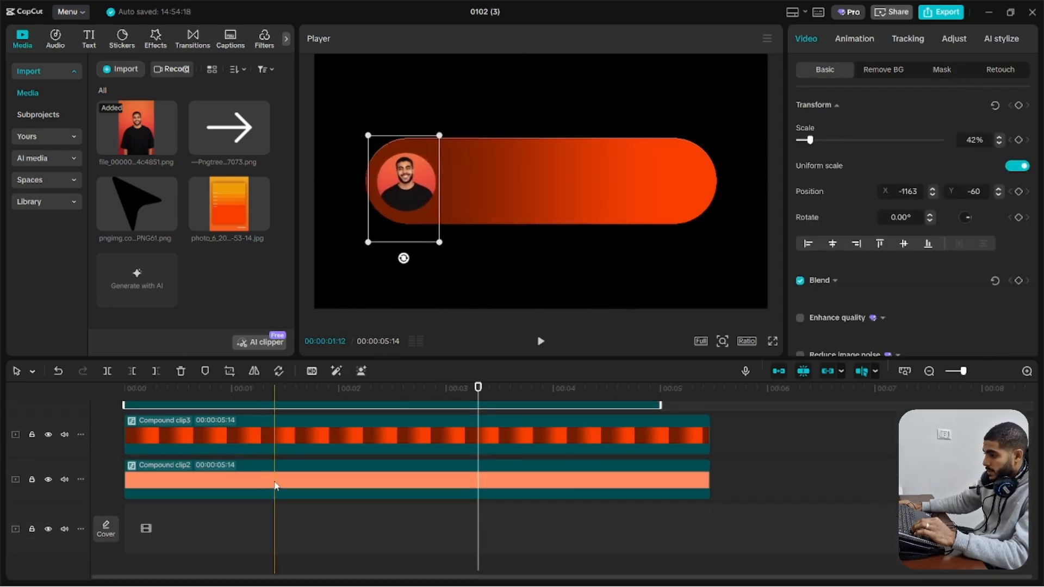
Duplicate the gradient pill, delete the copy's nested gradient clip, darken its text layer's background to deep brown-red, and return to the main timeline
scroll(276, 485, up, 1)
click(234, 455)
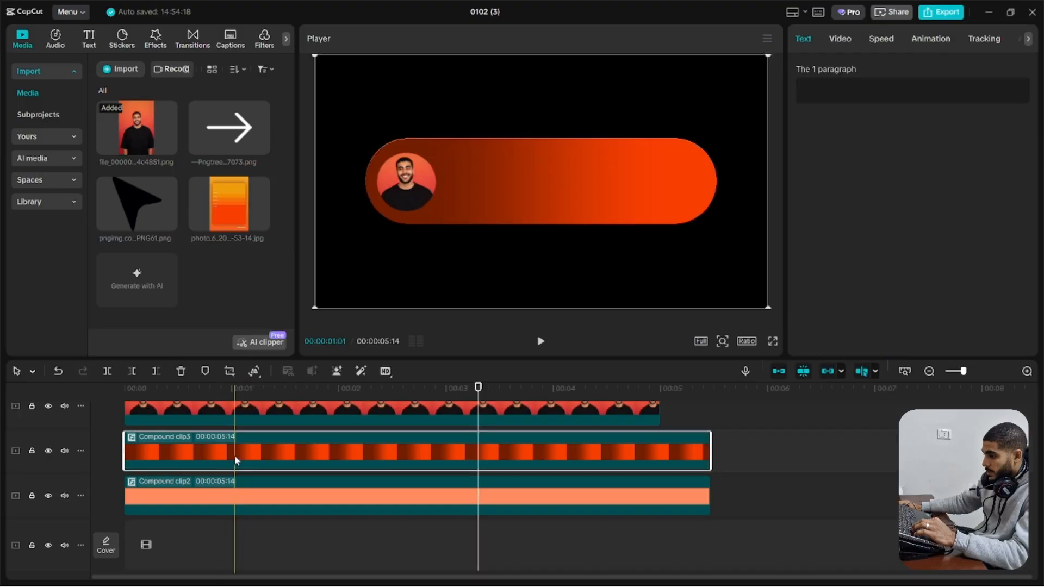
double_click(234, 457)
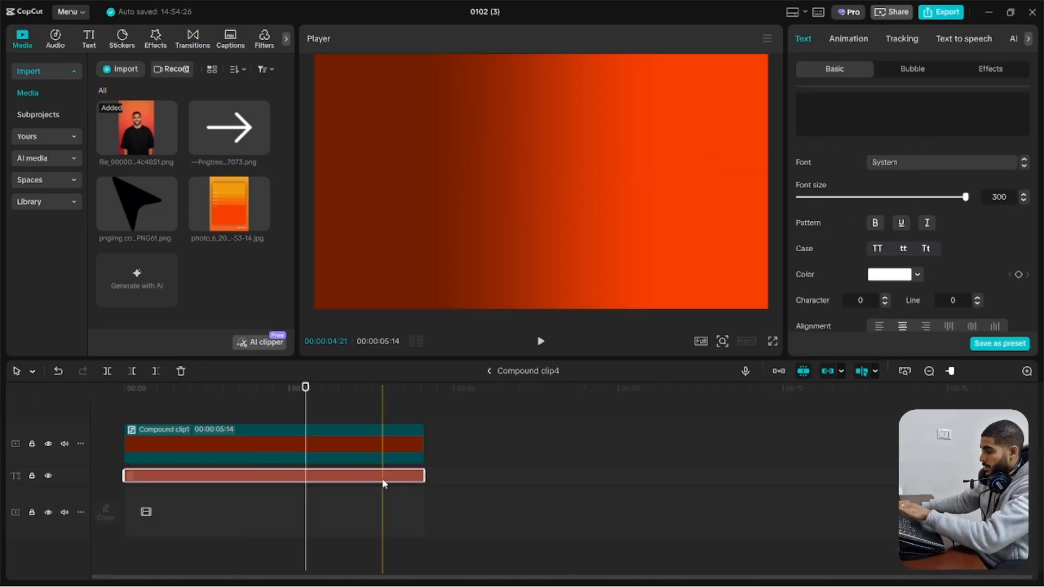
right_click(382, 478)
click(398, 435)
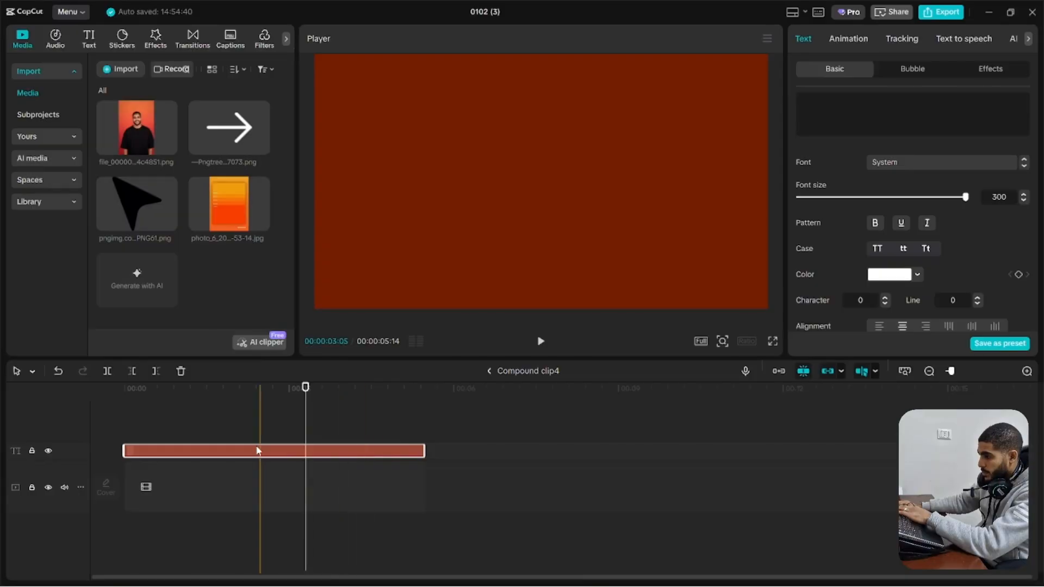
scroll(911, 270, down, 8)
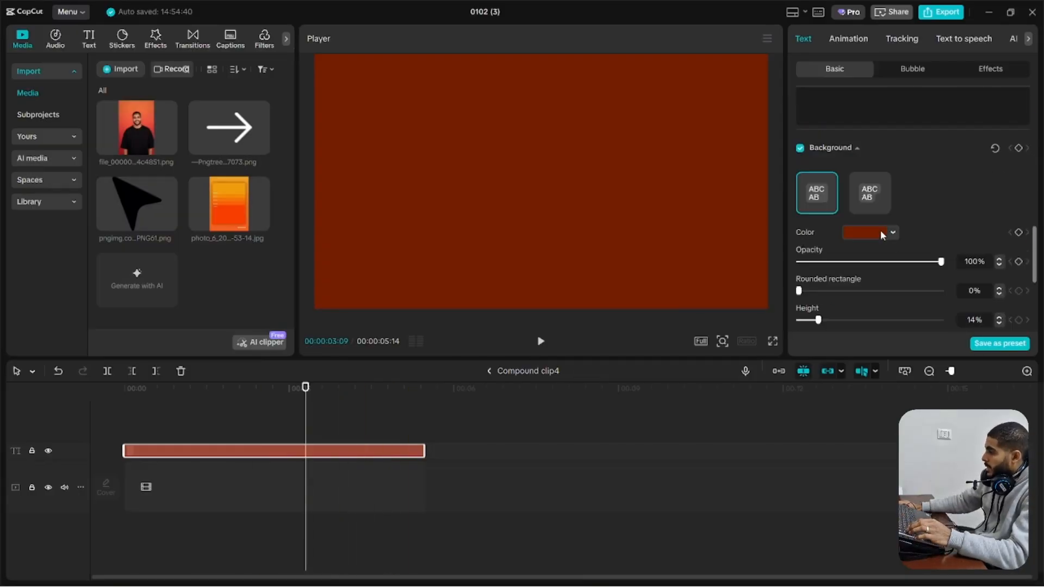
click(885, 233)
click(964, 306)
click(554, 370)
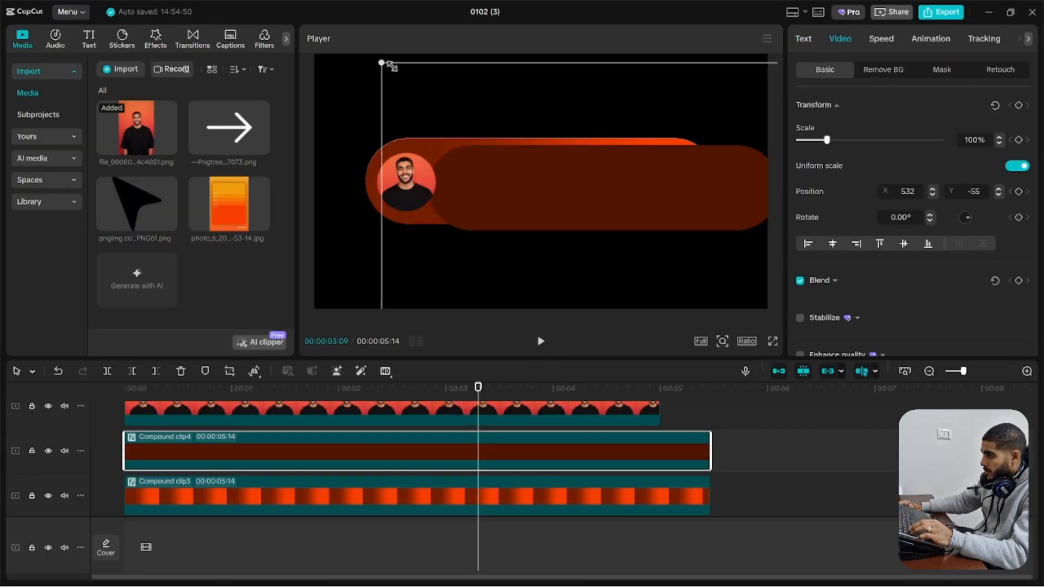
Scale down the dark pill, shorten its mask, and place it inside the gradient pill's right end as a button
drag(389, 67, 589, 131)
click(942, 70)
drag(604, 169, 604, 155)
drag(528, 188, 602, 189)
drag(604, 162, 682, 179)
click(825, 70)
Add the white arrow image above the pill layers, shrink it, rotate it to point up, and center it on the dark button
drag(229, 131, 122, 423)
drag(413, 308, 660, 187)
drag(696, 186, 696, 183)
drag(688, 212, 678, 203)
drag(671, 192, 658, 207)
Copy the light orange pill clip to a track above all layers and set its vertical position to 0
click(686, 187)
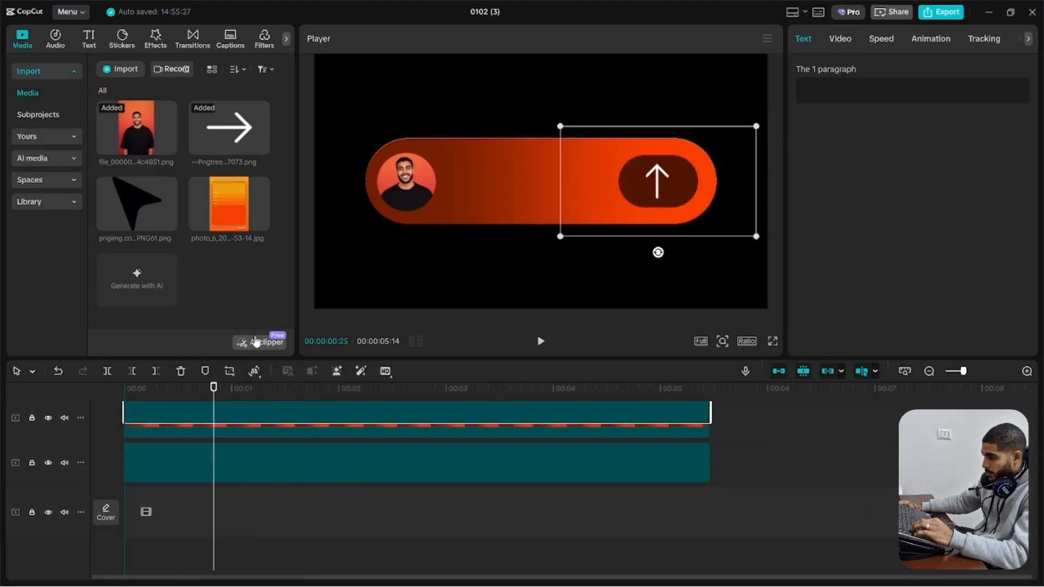
drag(262, 260, 244, 395)
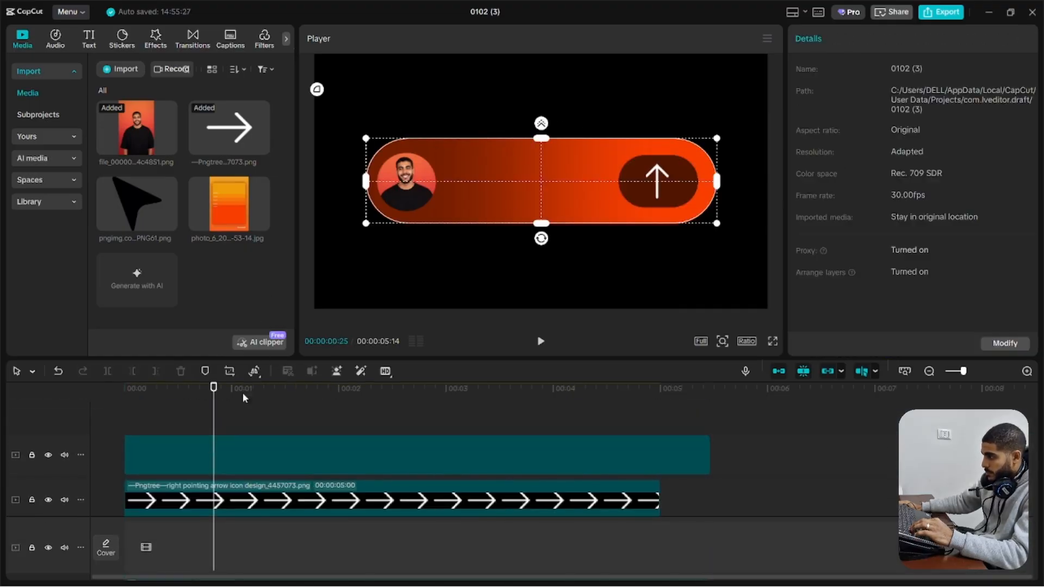
click(840, 39)
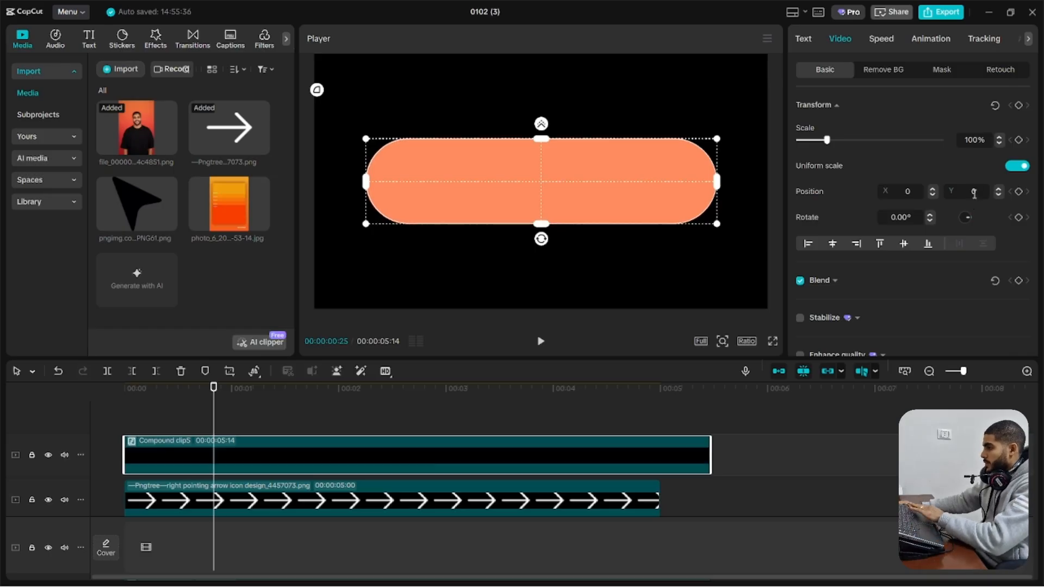
Open the copied light orange compound clip and set its text layer's background color to white
double_click(533, 470)
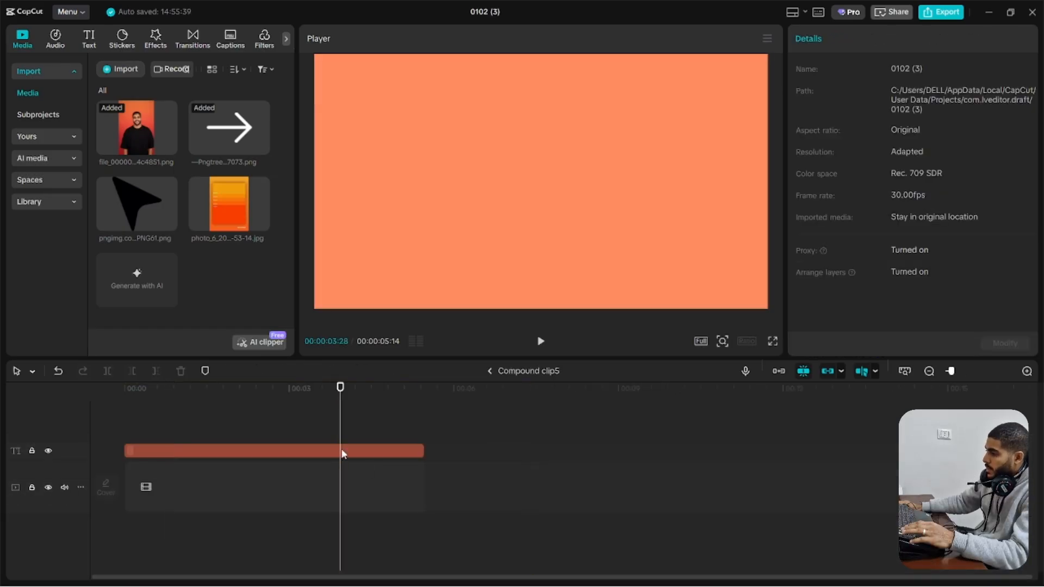
click(342, 454)
click(892, 276)
click(593, 387)
scroll(840, 253, down, 10)
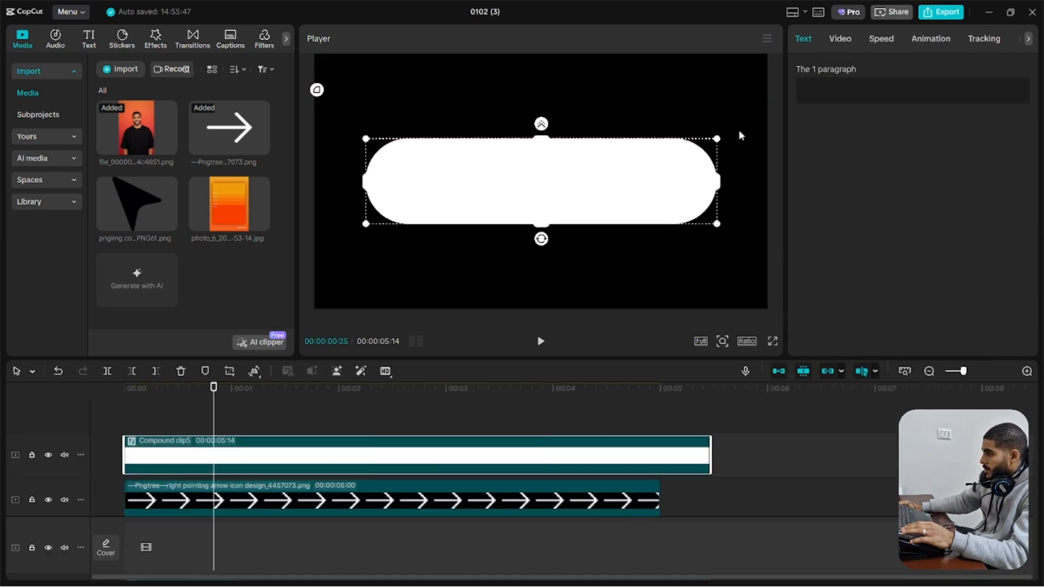
Wrap the white pill clip in a new compound clip on the main timeline
right_click(286, 447)
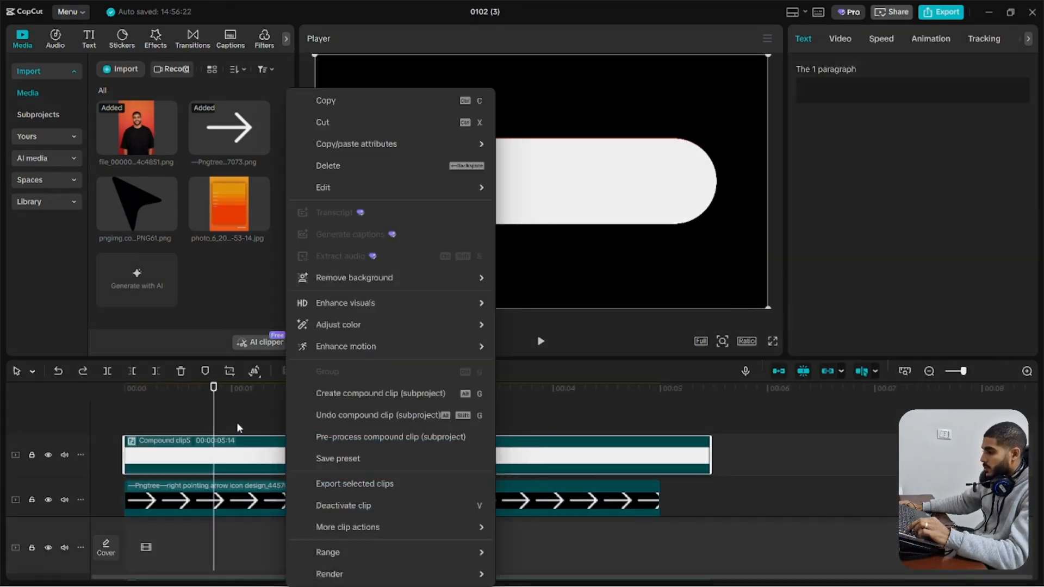
click(237, 424)
key(alt+g)
Add a fully rounded Rectangle mask matching the white pill's outline, about 1486 by 365, and invert it
click(942, 69)
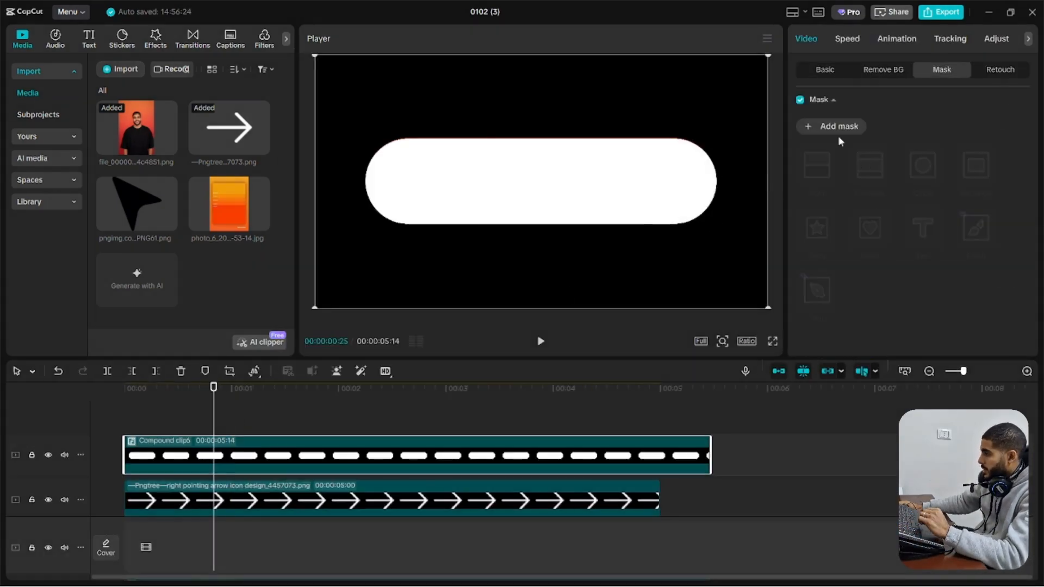
click(838, 126)
drag(618, 181, 718, 185)
drag(544, 118, 542, 140)
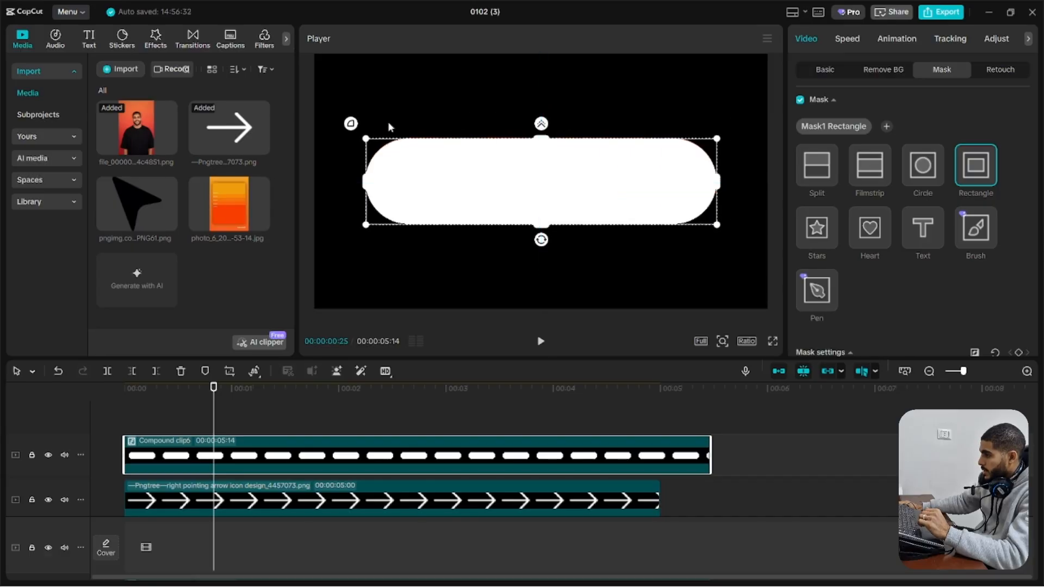
drag(351, 124, 343, 73)
scroll(891, 206, down, 3)
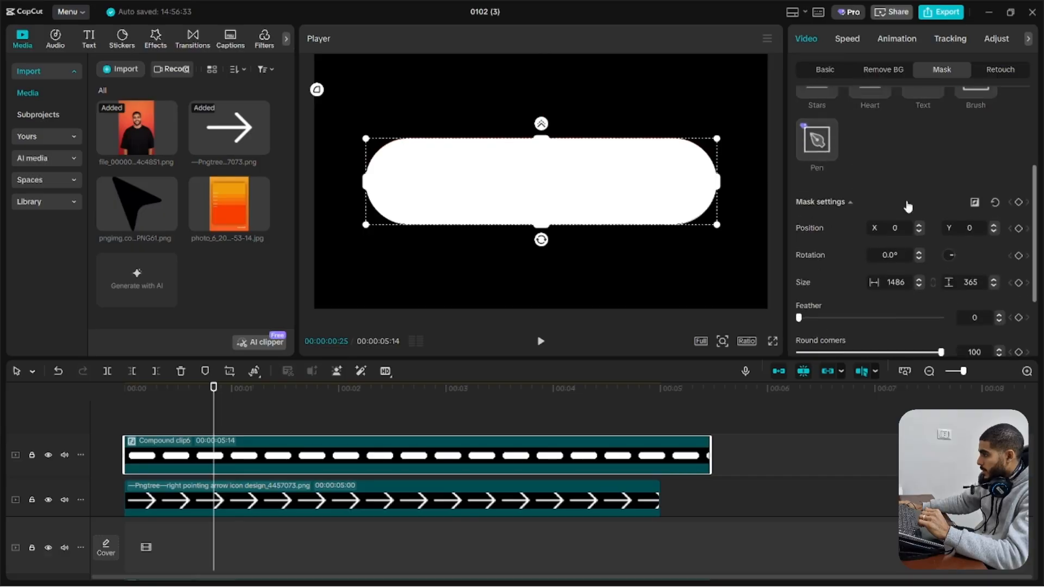
click(976, 198)
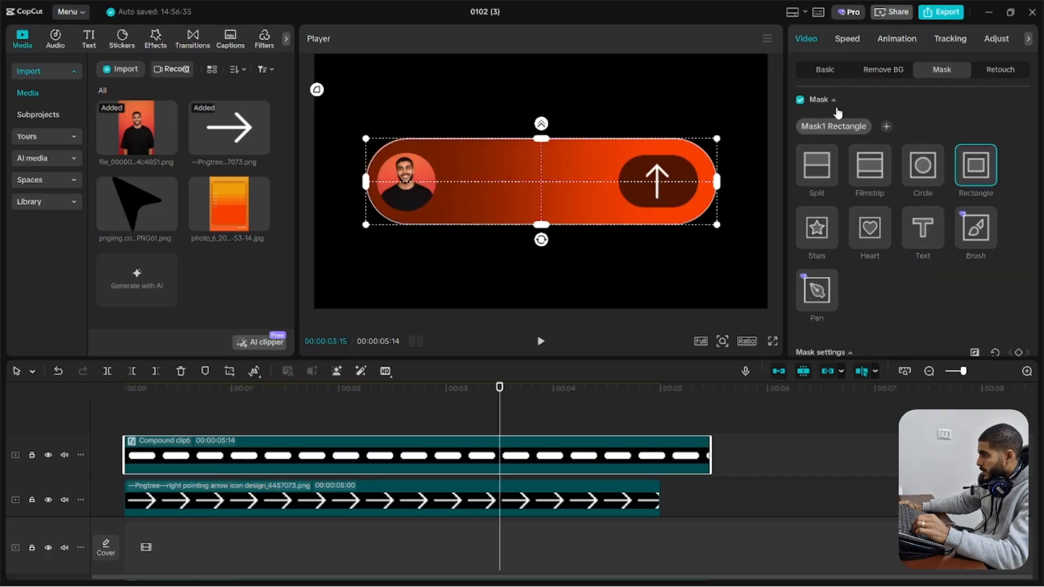
Shrink the inverted mask slightly in height and width so a thin white outline surrounds the gradient pill
scroll(924, 179, down, 3)
click(993, 286)
click(993, 286)
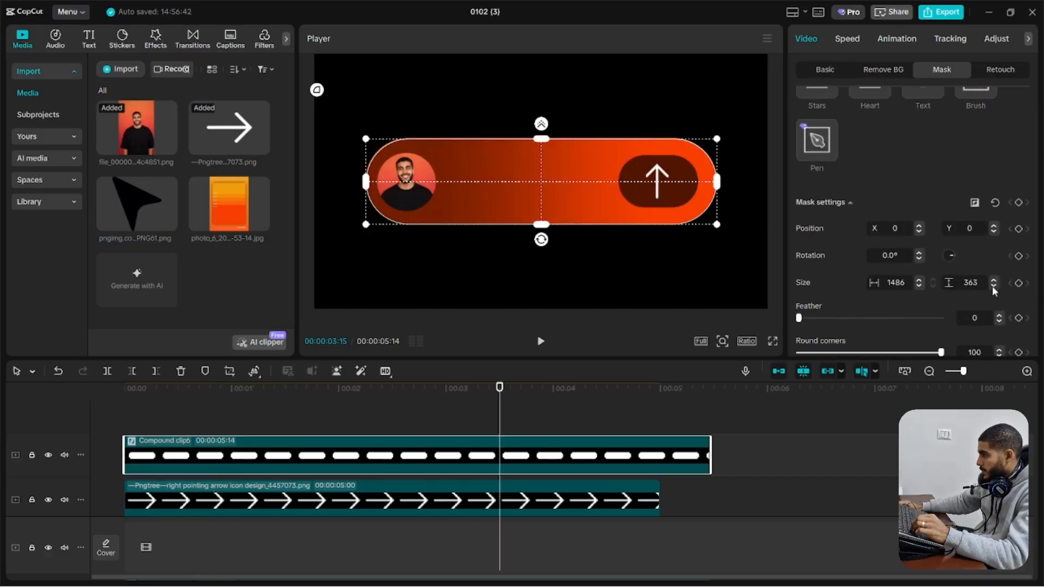
click(446, 419)
click(490, 449)
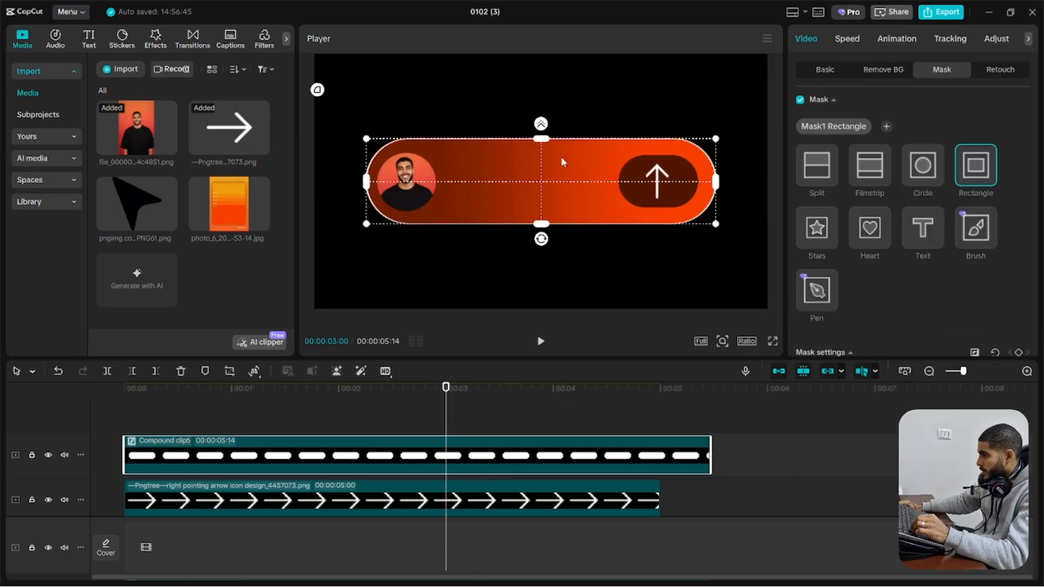
drag(542, 139, 543, 140)
click(481, 429)
click(486, 464)
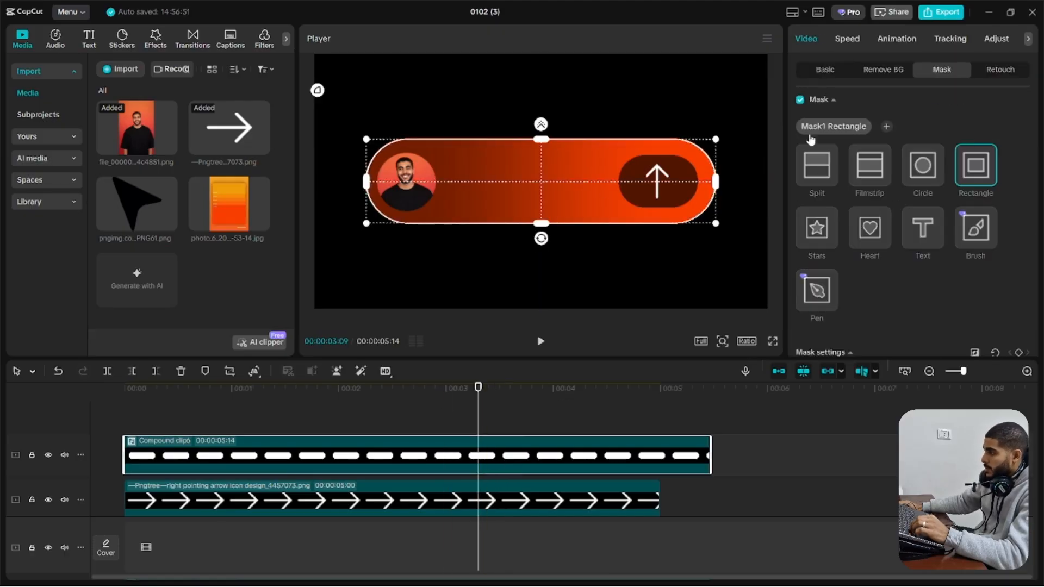
Scale the white outline to 76% and shift it to X 330, Y 0 so it encloses the arrow button beside the portrait
click(821, 71)
drag(314, 57, 358, 81)
drag(416, 122, 512, 201)
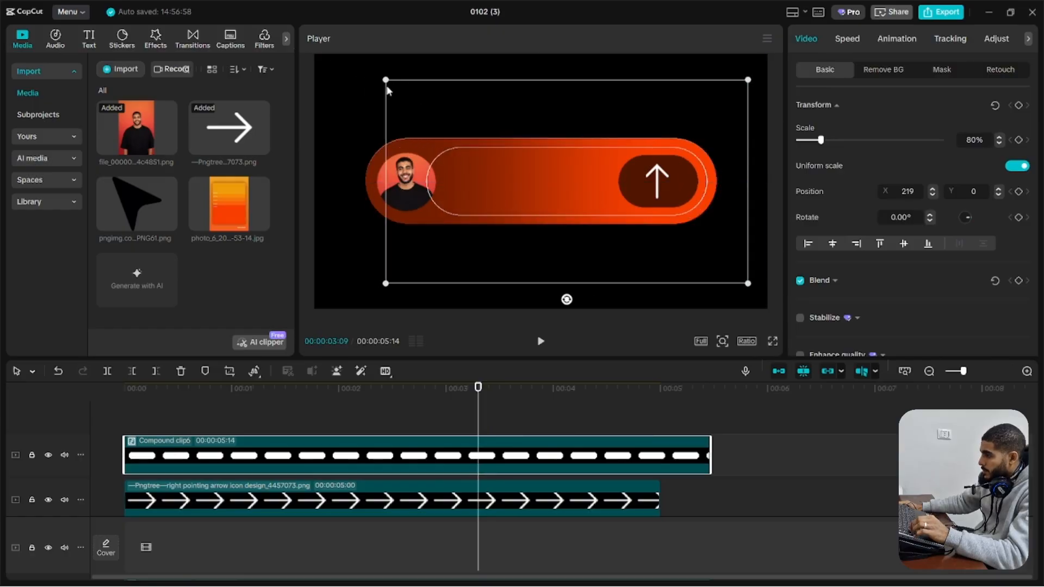
drag(386, 80, 395, 85)
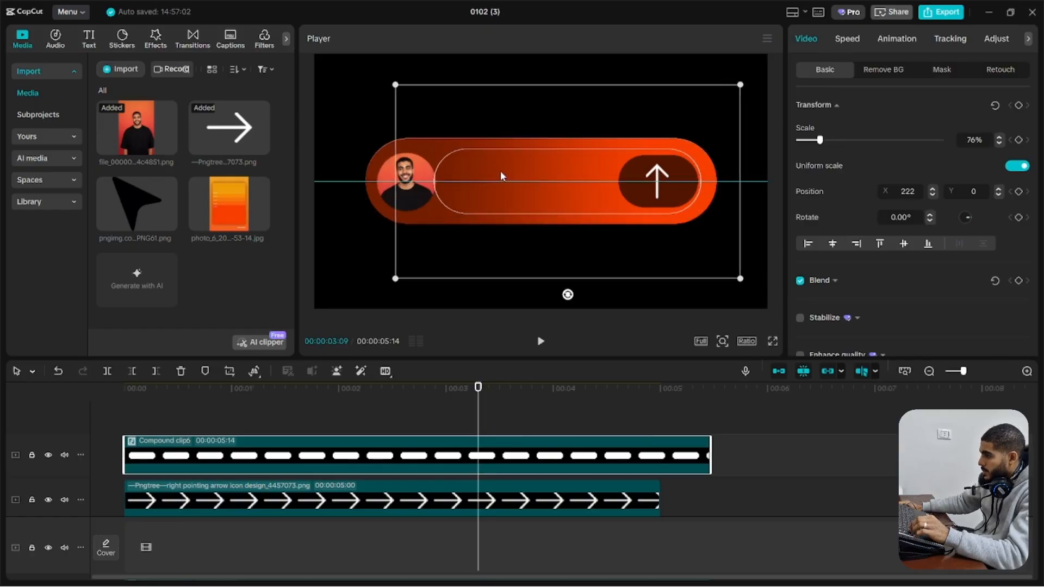
mouse_move(500, 172)
mouse_down()
mouse_move(522, 175)
mouse_move(525, 154)
mouse_move(513, 158)
mouse_up()
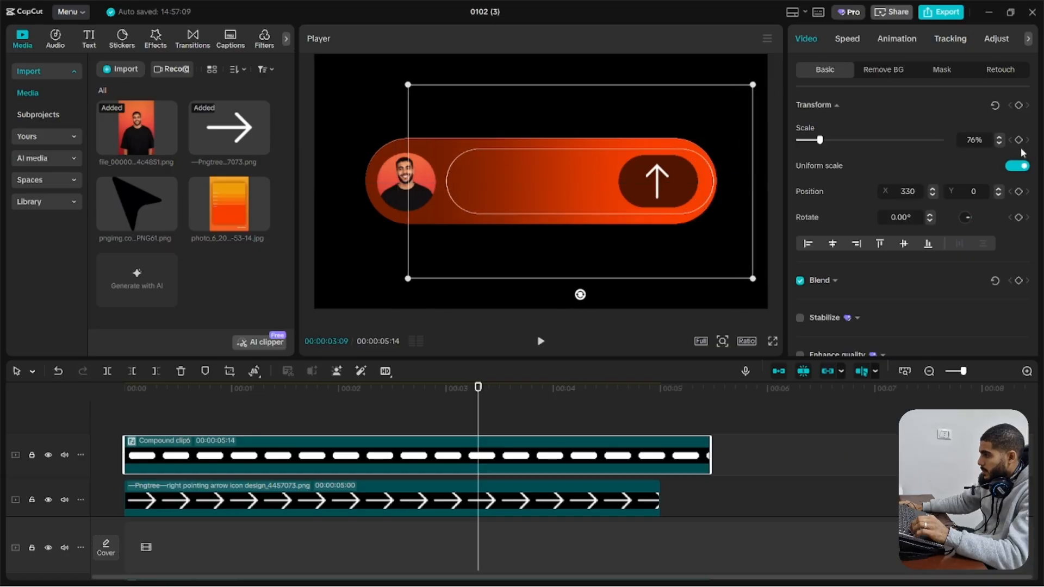
Turn off uniform scale, set the outline's width scale to 73%, and move it to X 284
click(1018, 166)
drag(820, 140, 818, 140)
drag(977, 140, 980, 140)
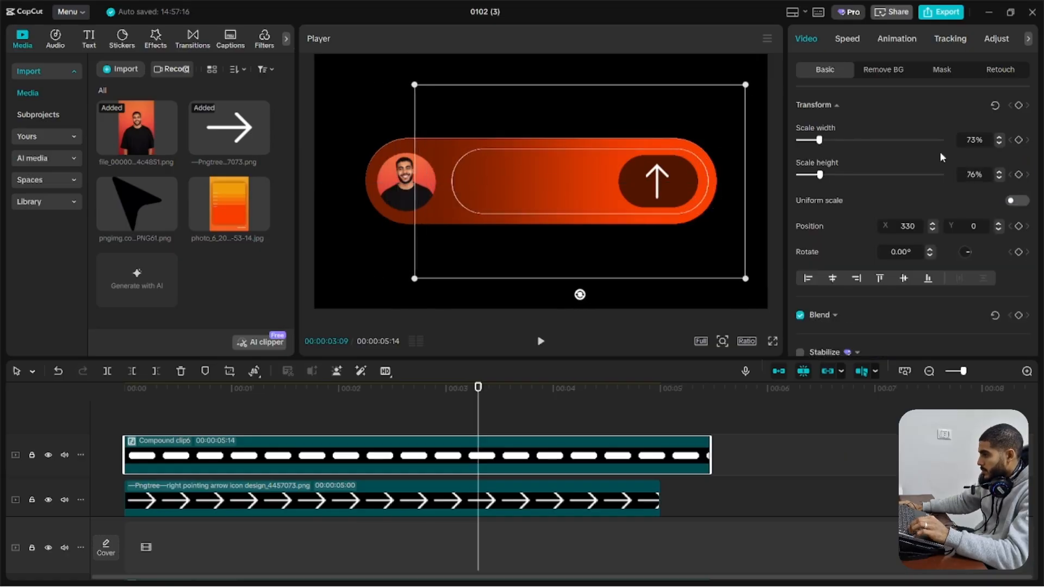
drag(698, 197, 693, 198)
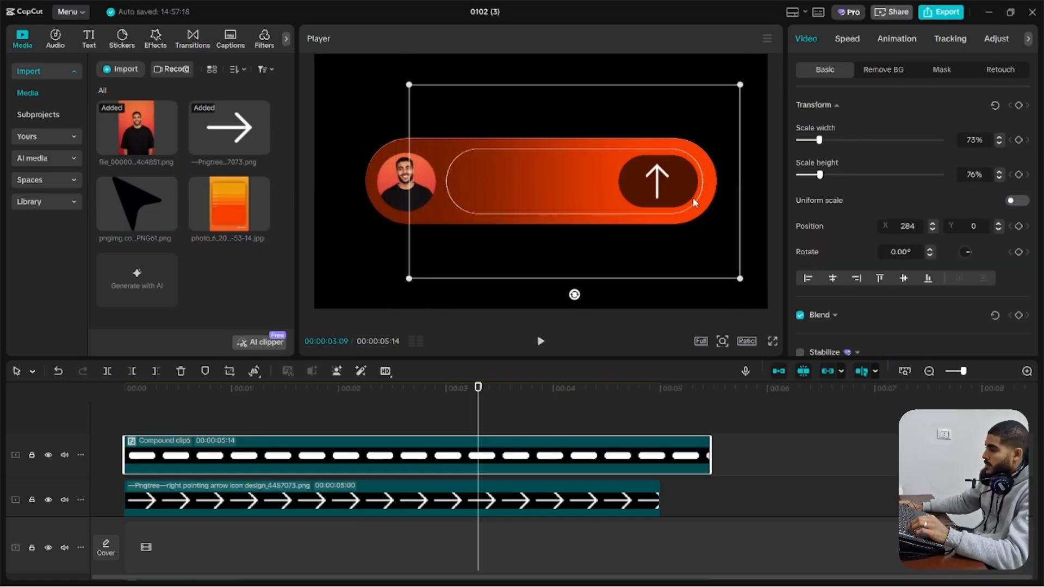
Fine-tune the outline's inverted mask size to 1477 by 354
click(948, 69)
scroll(889, 234, up, 2)
scroll(892, 234, down, 2)
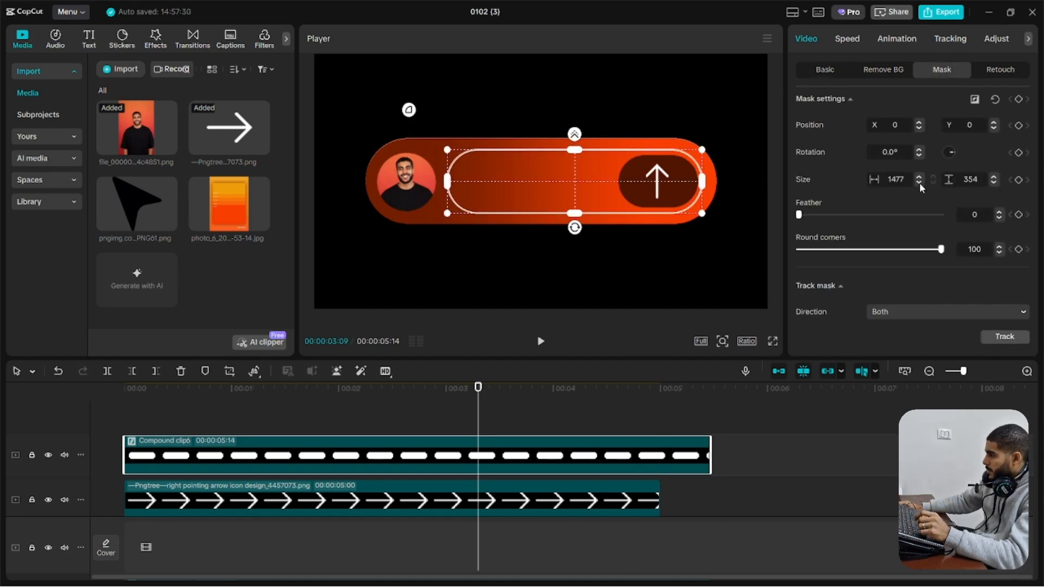
click(496, 419)
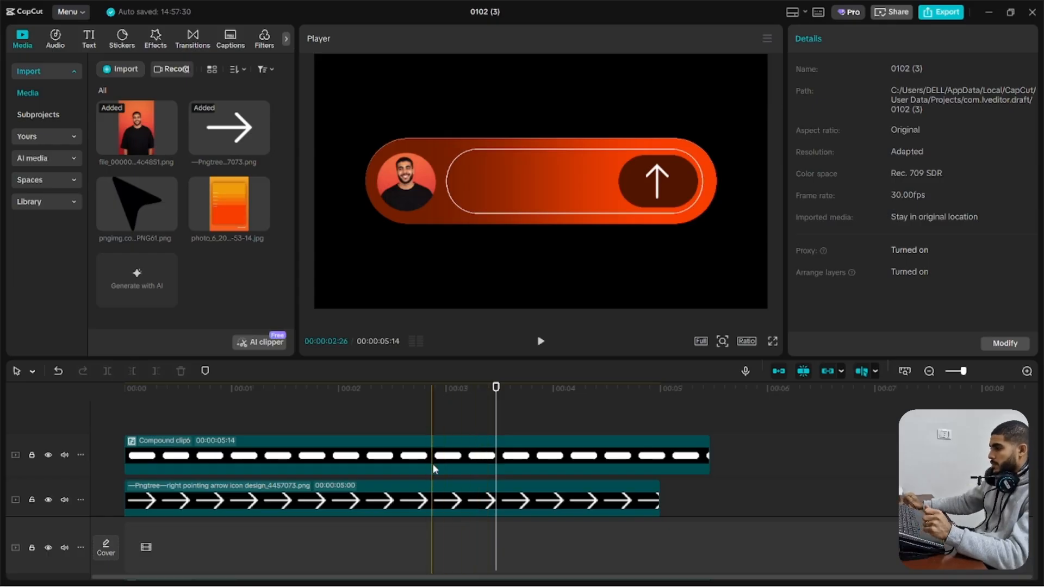
Add a default text layer above the outline clip near the timeline's start and change its wording to "comment"
click(88, 40)
drag(125, 90, 131, 419)
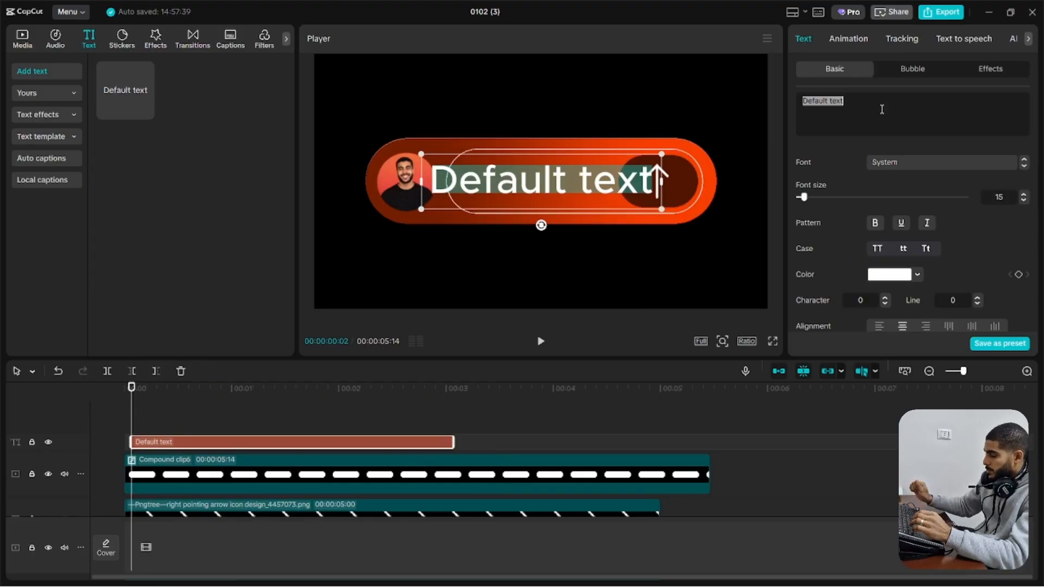
text(comment)
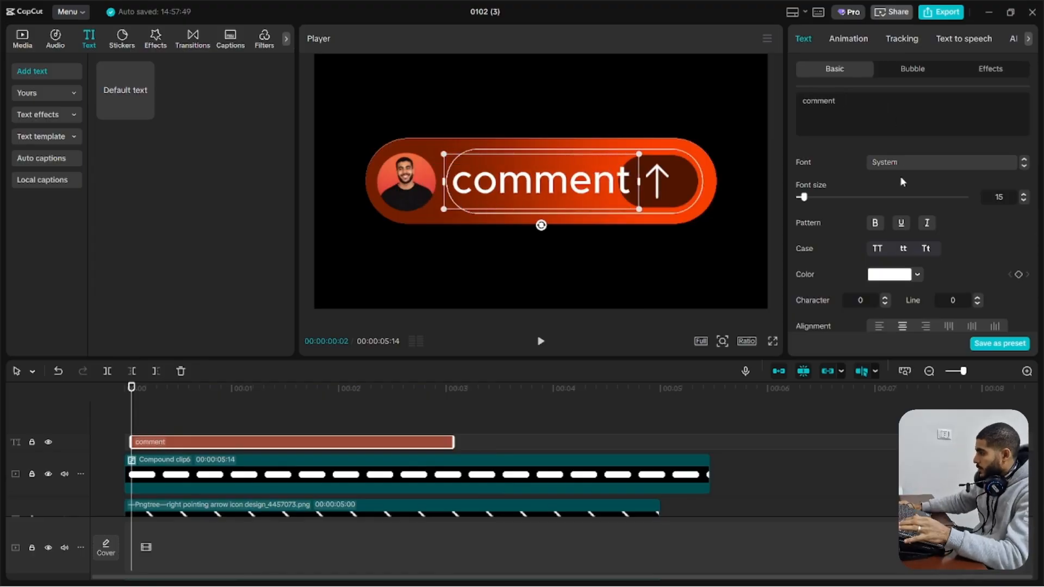
Convert the comment text to all uppercase letters in the System font
click(899, 163)
click(921, 301)
click(904, 223)
click(877, 250)
click(941, 163)
click(904, 223)
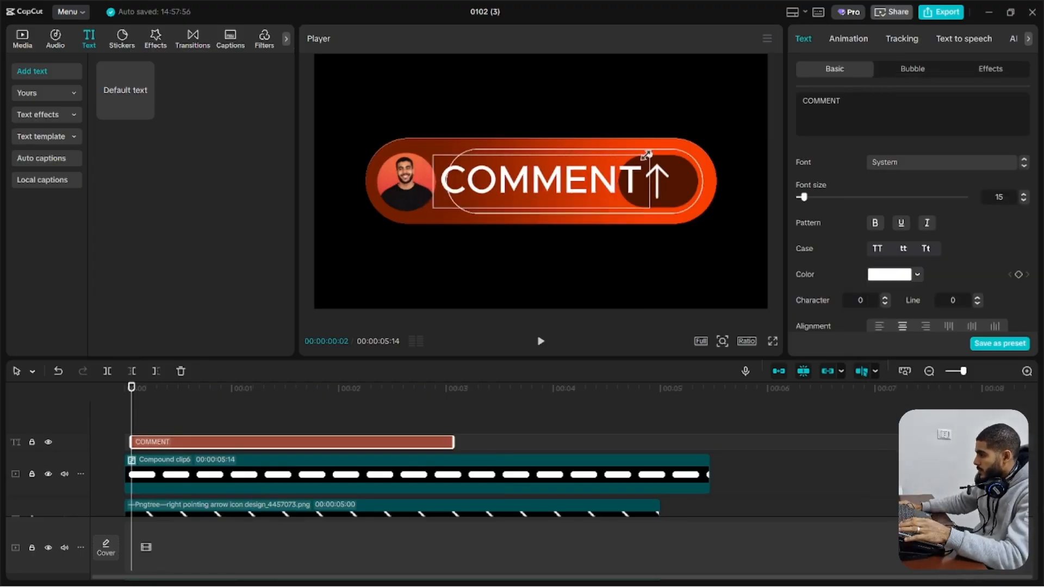
Shrink the COMMENT text to fit inside the outline beside the arrow button and extend its clip to the pill layers' end
drag(651, 154, 625, 161)
drag(608, 181, 602, 179)
drag(454, 442, 710, 442)
click(277, 420)
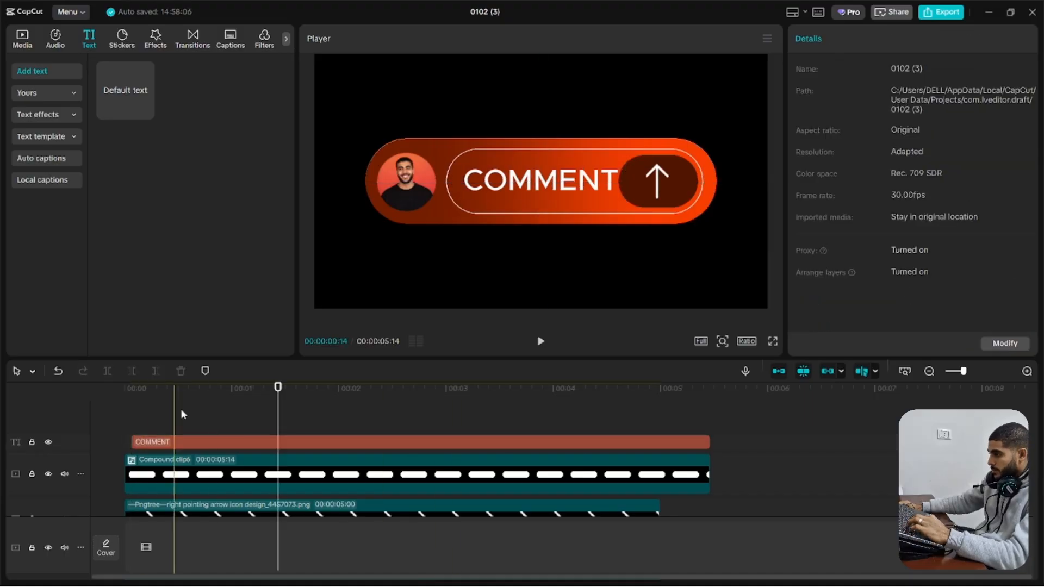
click(543, 181)
drag(625, 162, 619, 163)
drag(544, 181, 541, 181)
Split the COMMENT text clip at 00:00:01:11 and change the second part's wording to "LINK"
click(98, 428)
key(space)
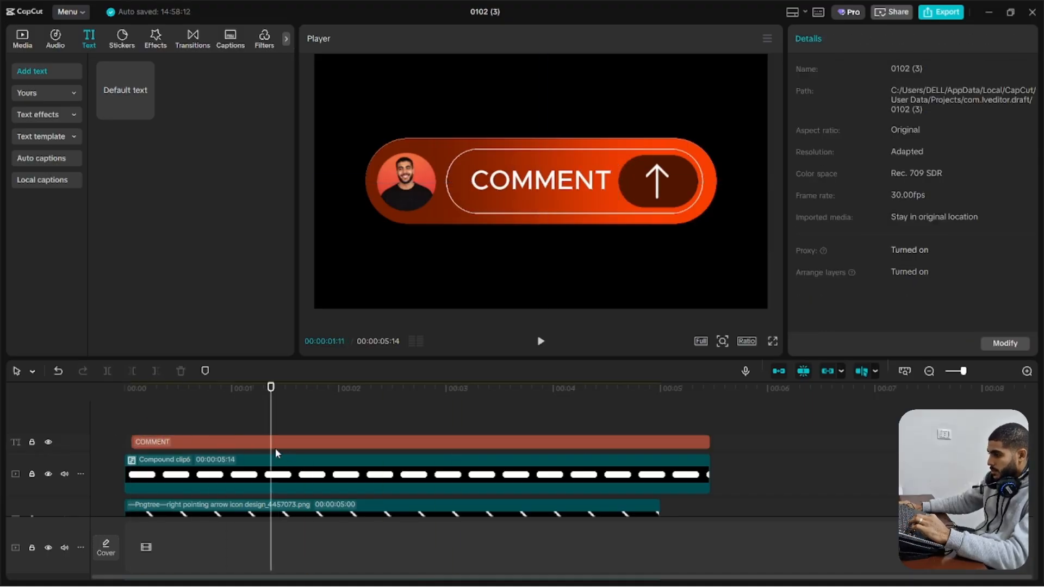
click(278, 442)
key(ctrl+a)
text(L)
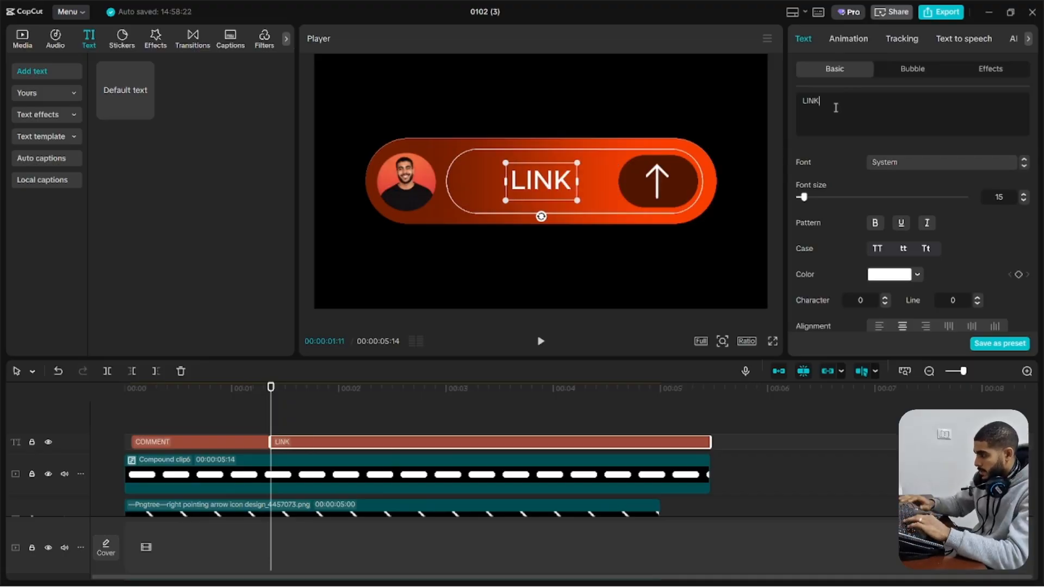
Move the playhead back to 00:00:01:06, just before the cut between the COMMENT and LINK clips
key(Left)
key(Left)
key(Left)
key(Left)
key(Left)
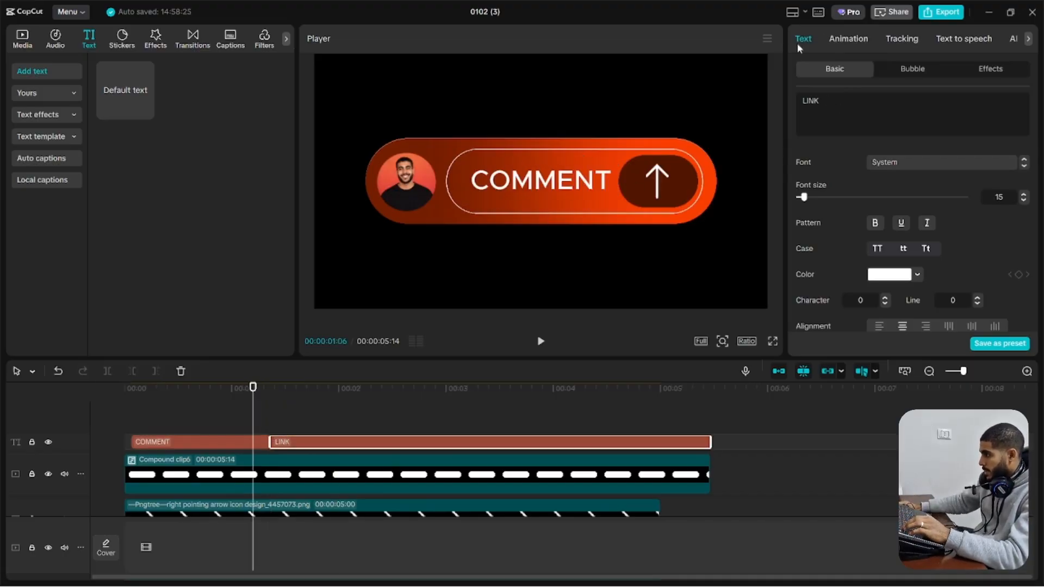